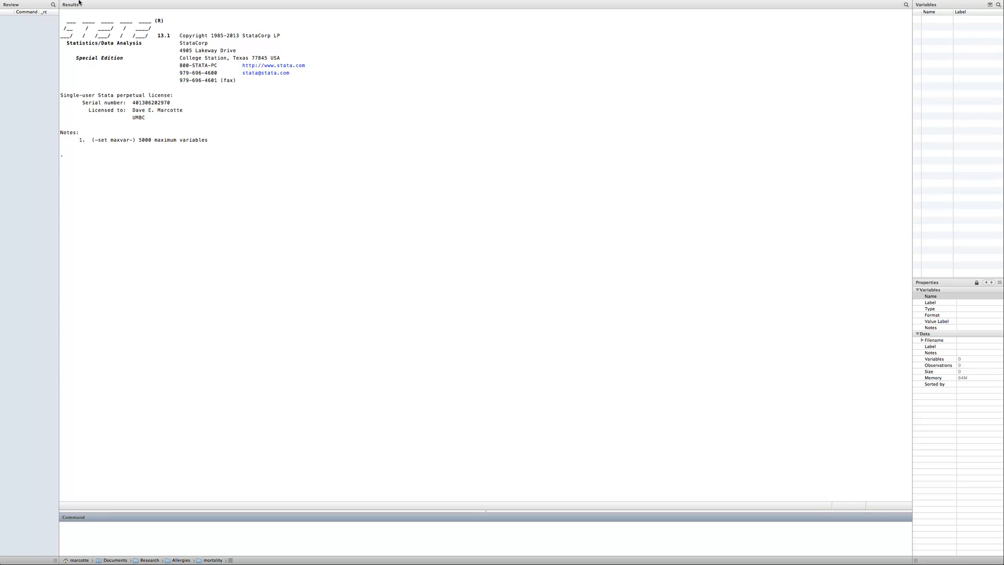
Open the Stata dataset NYCbirthdata small.dta from the PUBL 604 folder
{"action": "mouse_move", "coordinate": [67, 7]}
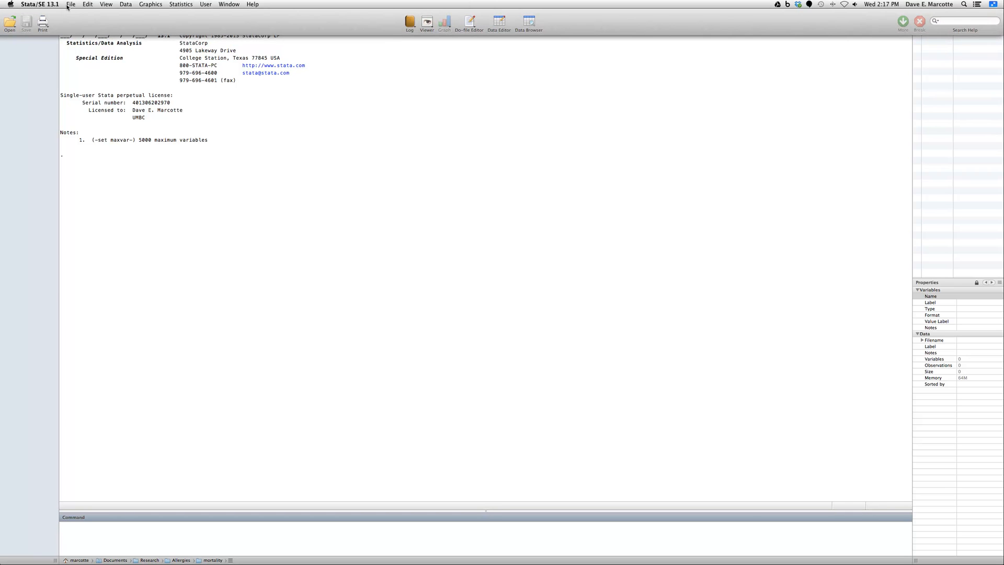
{"action": "left_click", "coordinate": [10, 24]}
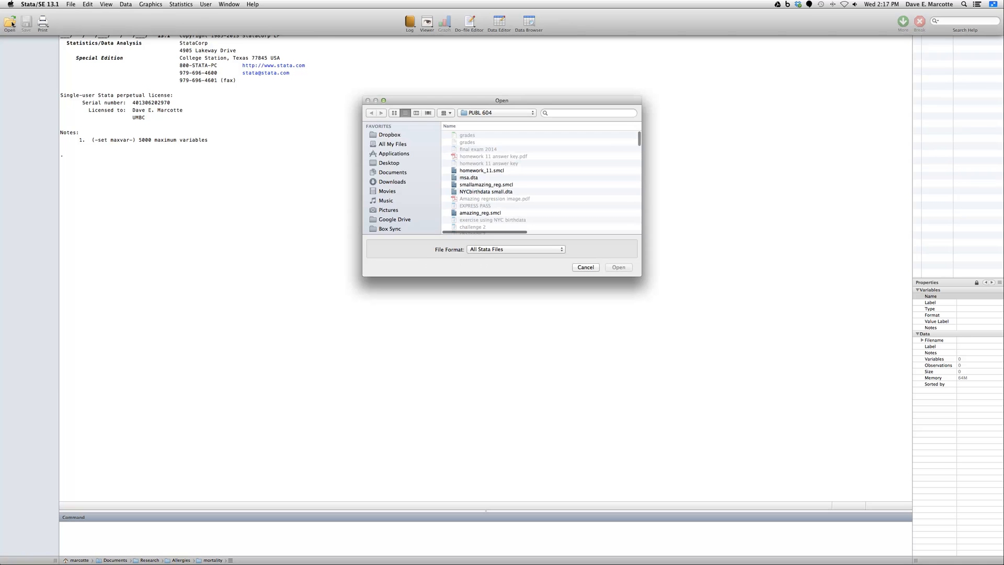
{"action": "left_click", "coordinate": [502, 194]}
{"action": "left_click", "coordinate": [622, 269]}
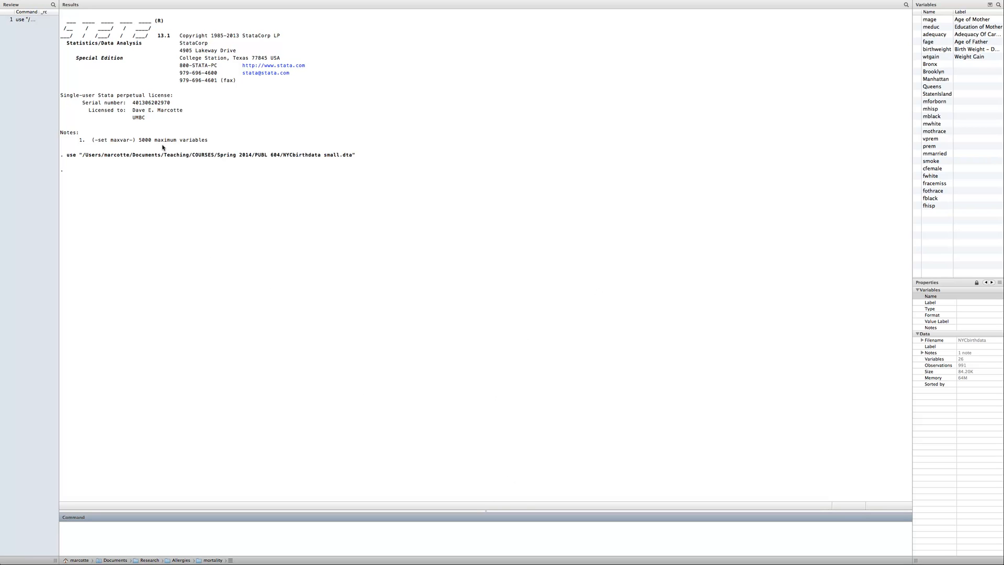
Examine the logged use command, the variable list, and the properties of meduc and birthweight
{"action": "left_click", "coordinate": [66, 156]}
{"action": "left_click_drag", "start_coordinate": [66, 157], "coordinate": [359, 160]}
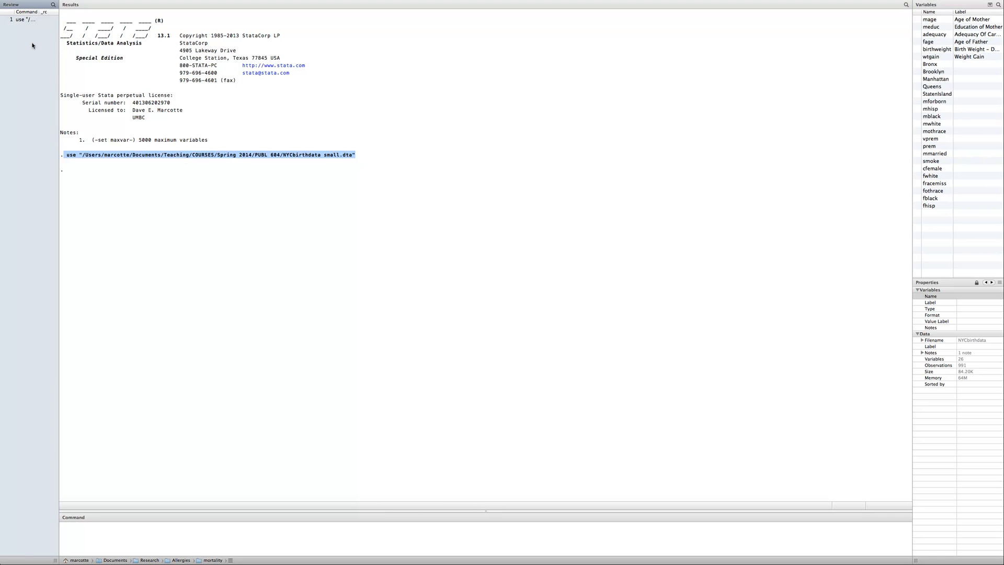
{"action": "left_click", "coordinate": [92, 82]}
{"action": "left_click", "coordinate": [36, 69]}
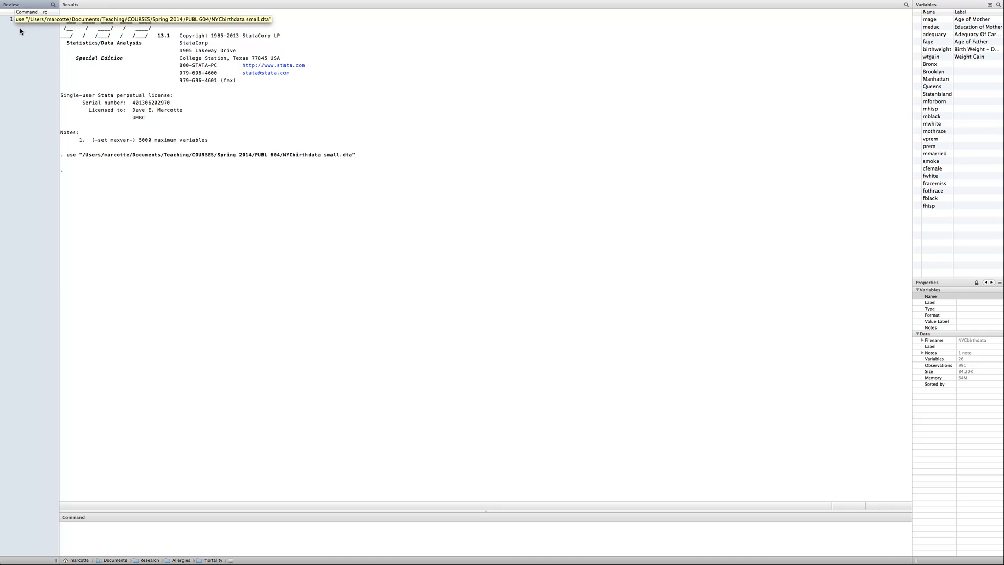
{"action": "left_click", "coordinate": [944, 6]}
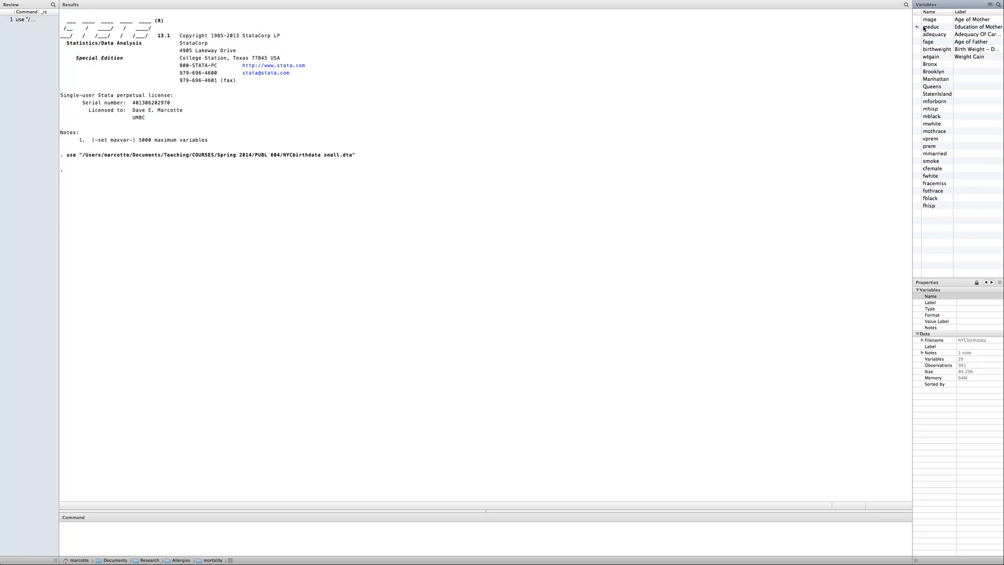
{"action": "left_click", "coordinate": [970, 29]}
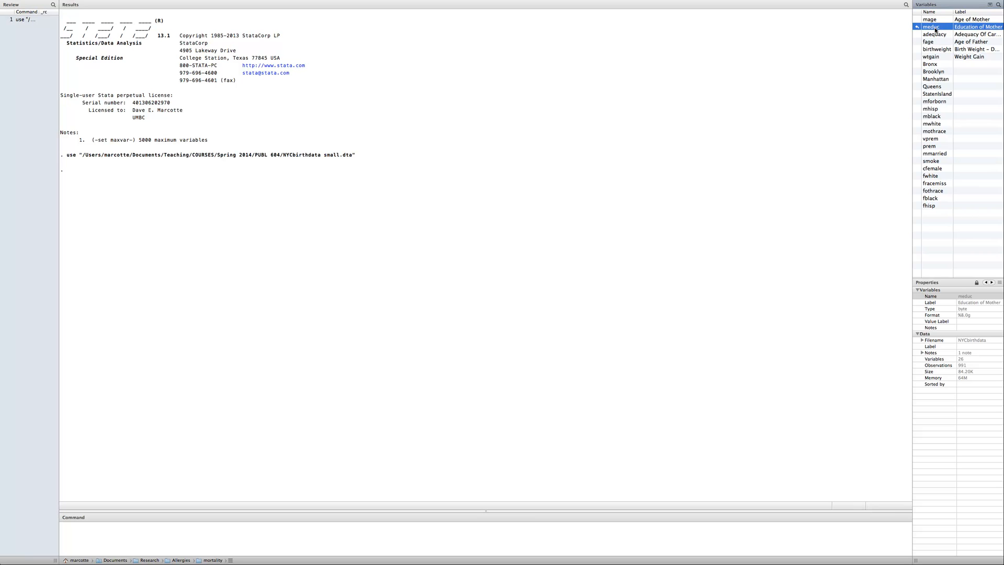
{"action": "left_click", "coordinate": [970, 50]}
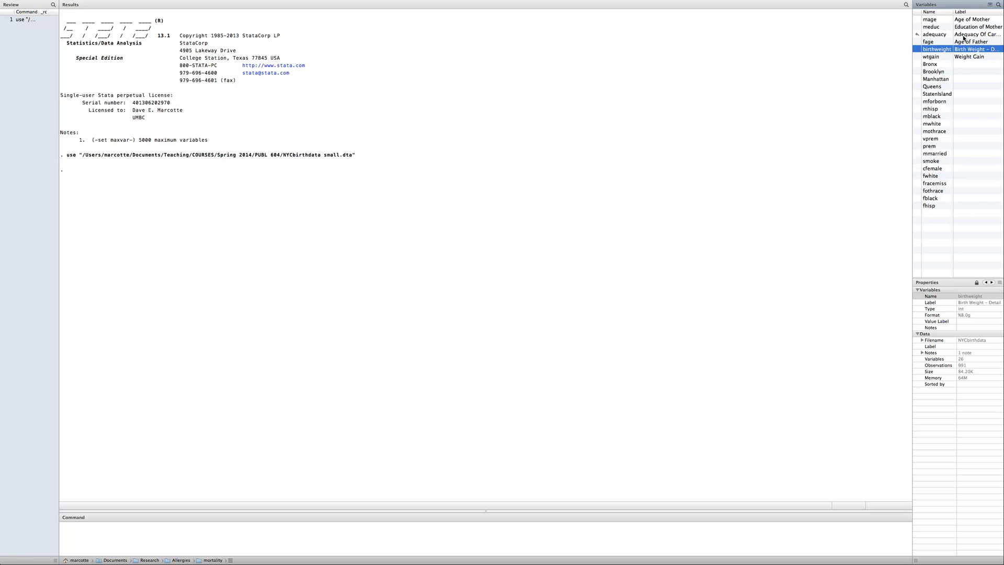
{"action": "left_click", "coordinate": [814, 118]}
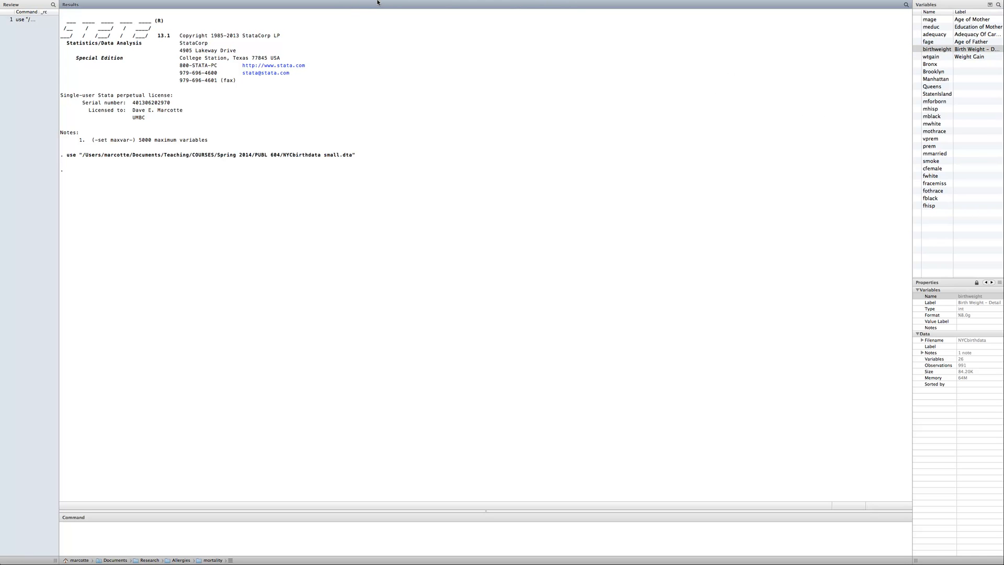
Browse the dataset to examine the meduc and birthweight columns and the first observation's values, and return to the main Stata window
{"action": "mouse_move", "coordinate": [387, 2]}
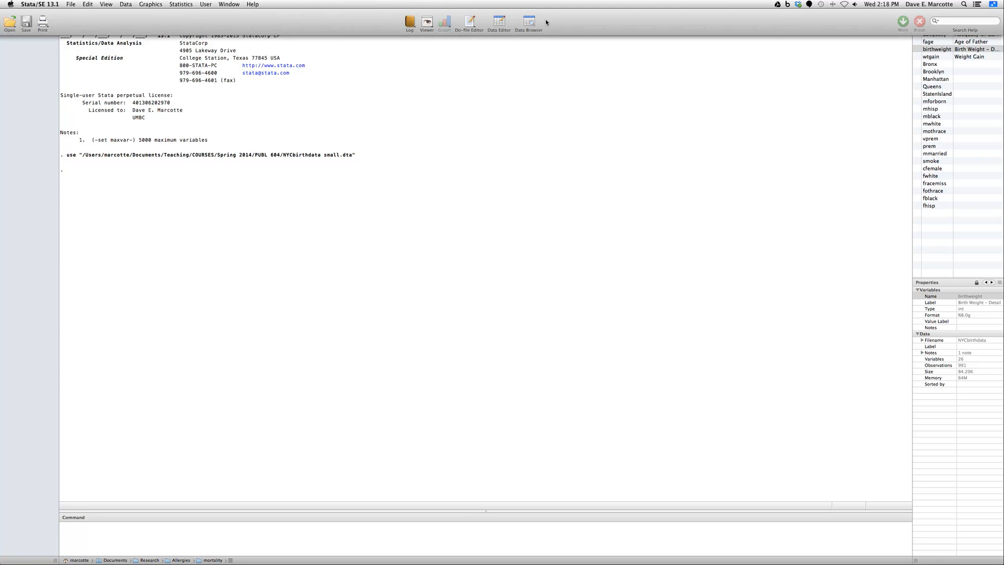
{"action": "left_click", "coordinate": [529, 24]}
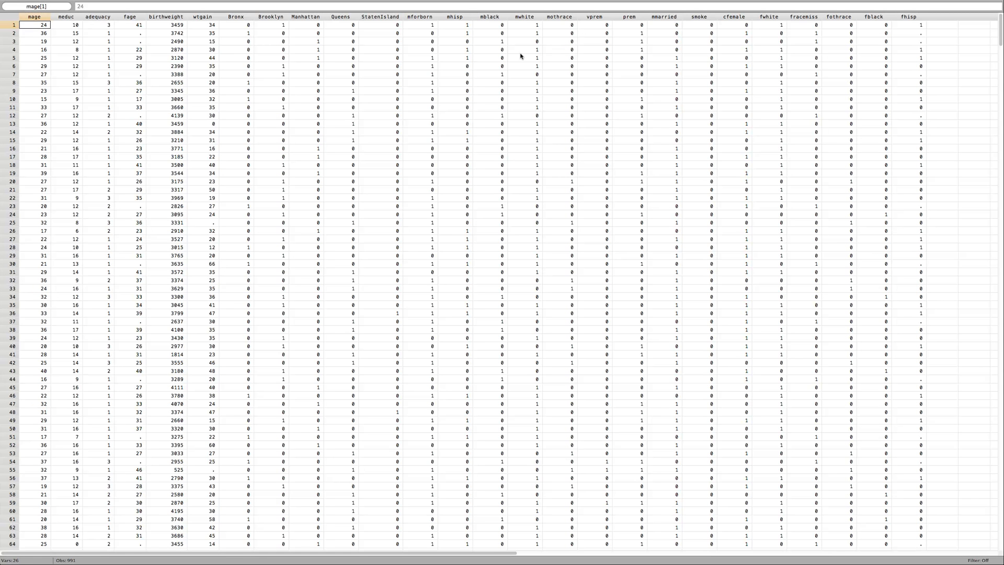
{"action": "left_click", "coordinate": [66, 18]}
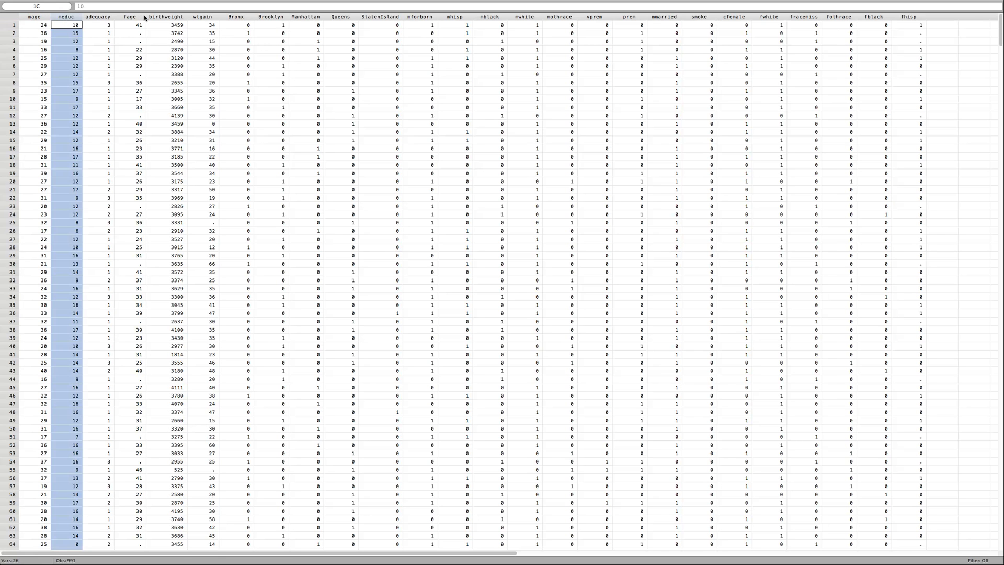
{"action": "left_click", "coordinate": [170, 18]}
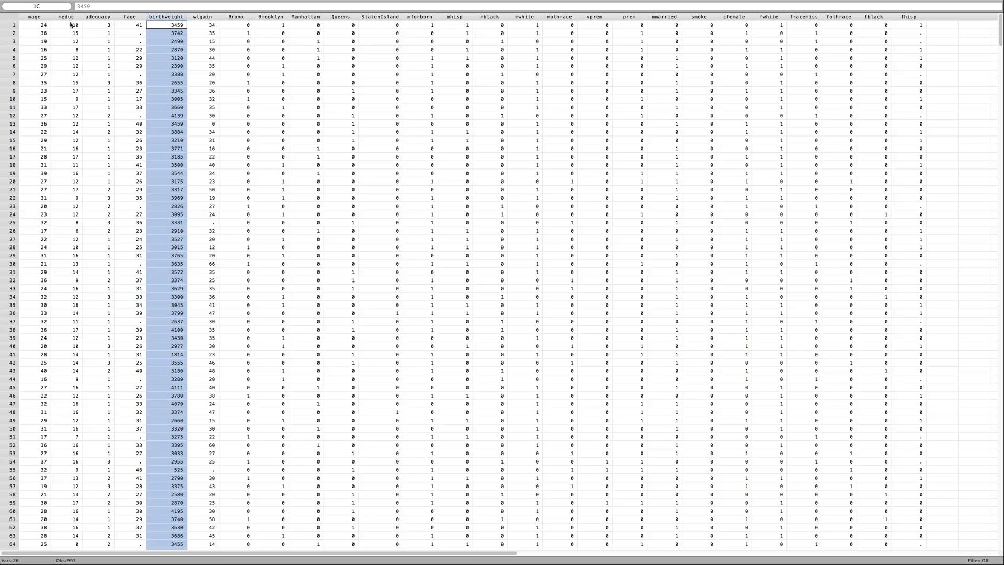
{"action": "left_click", "coordinate": [12, 25]}
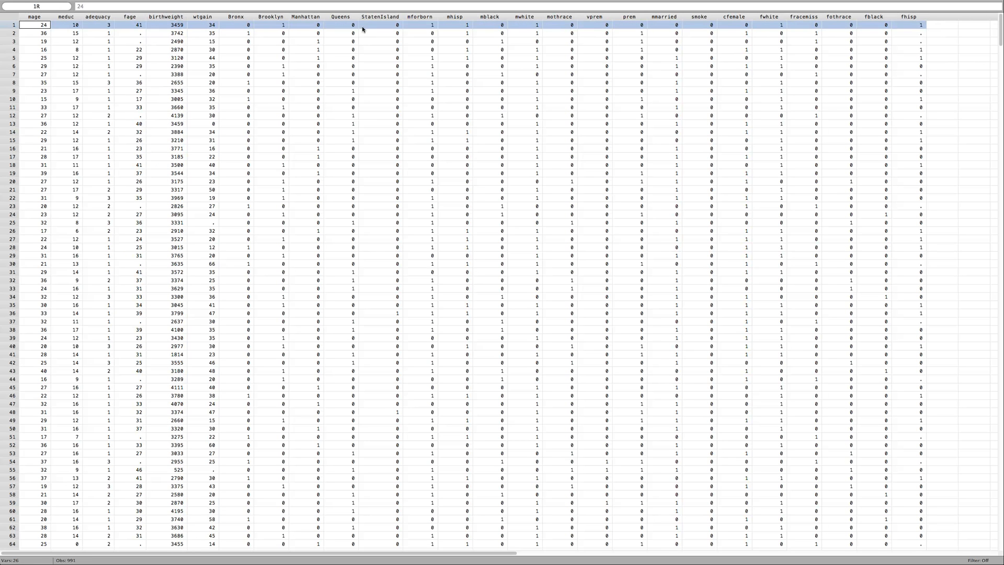
{"action": "left_click", "coordinate": [72, 25]}
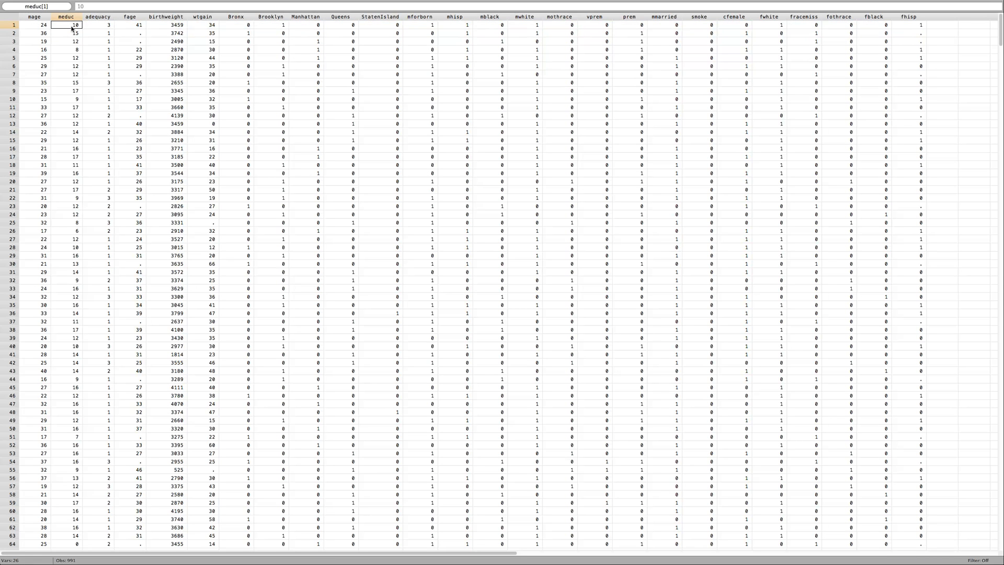
{"action": "left_click", "coordinate": [163, 26]}
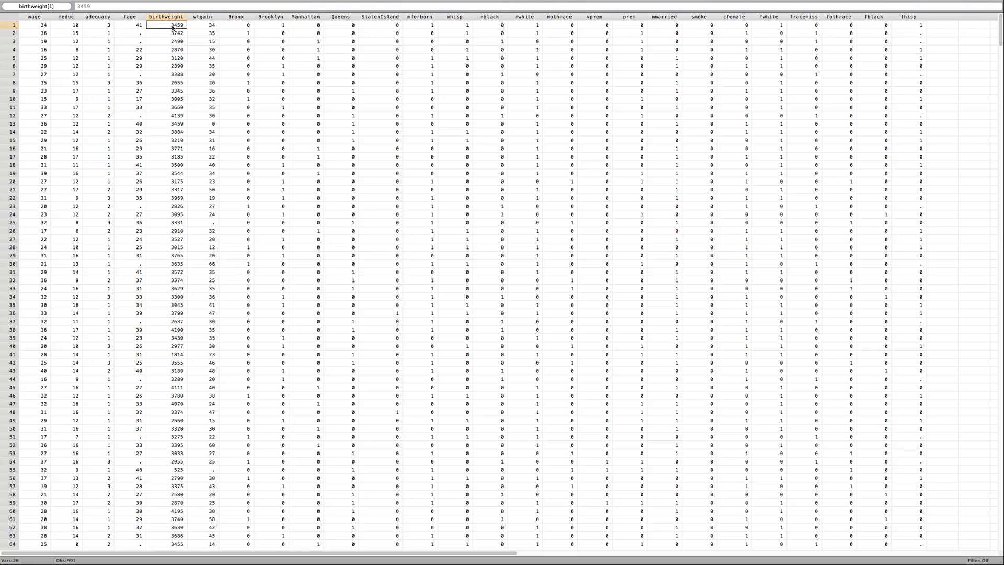
{"action": "left_click", "coordinate": [37, 26]}
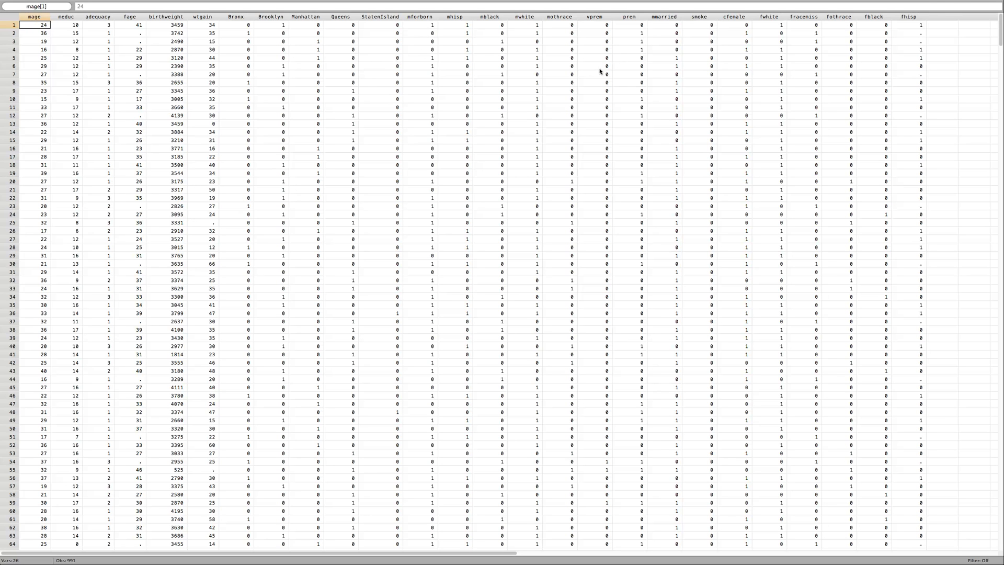
{"action": "left_click", "coordinate": [205, 4]}
{"action": "mouse_move", "coordinate": [229, 3]}
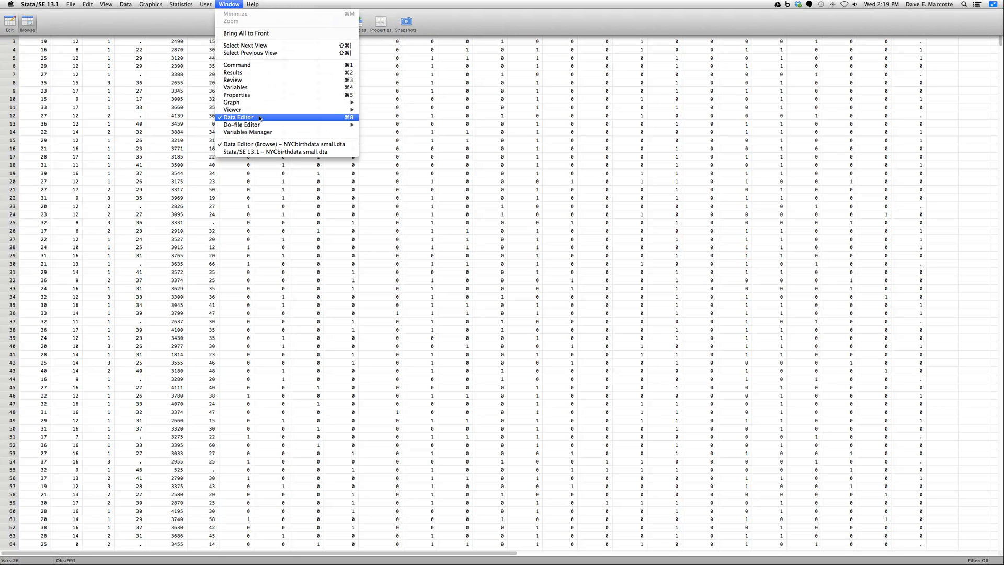
{"action": "left_click", "coordinate": [256, 152]}
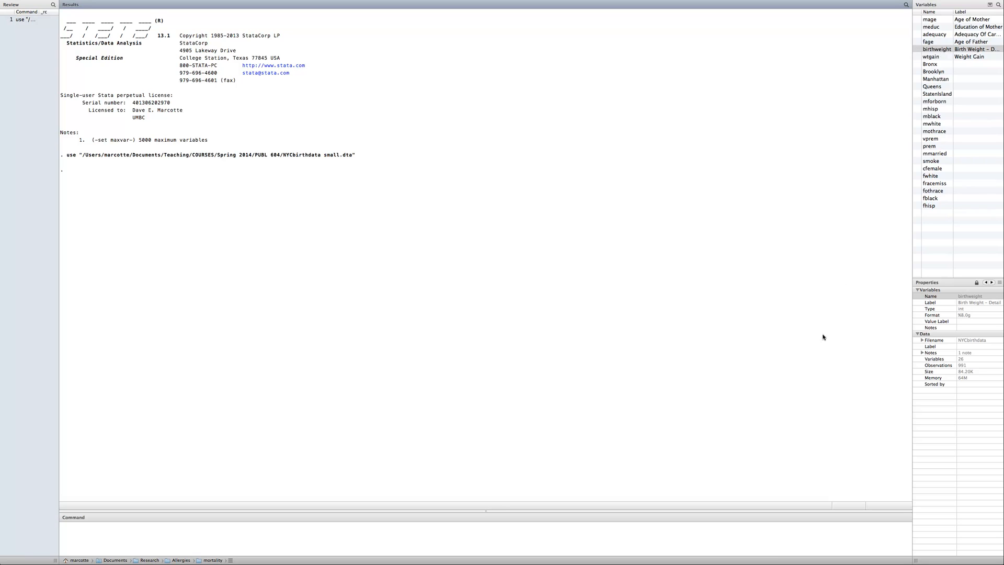
Start creating a new float variable and name it birthweight_lbs
{"action": "left_click", "coordinate": [778, 544]}
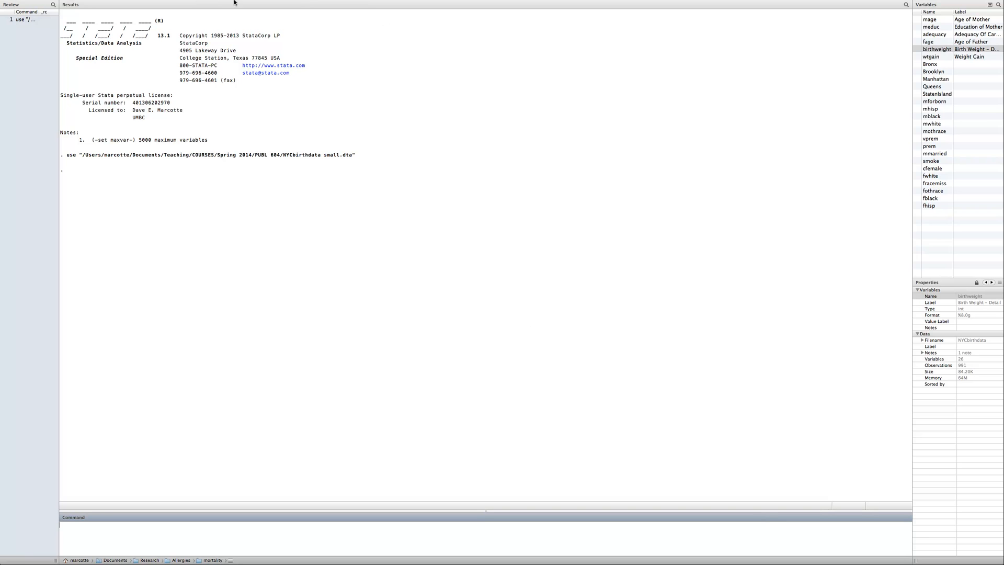
{"action": "mouse_move", "coordinate": [234, 1]}
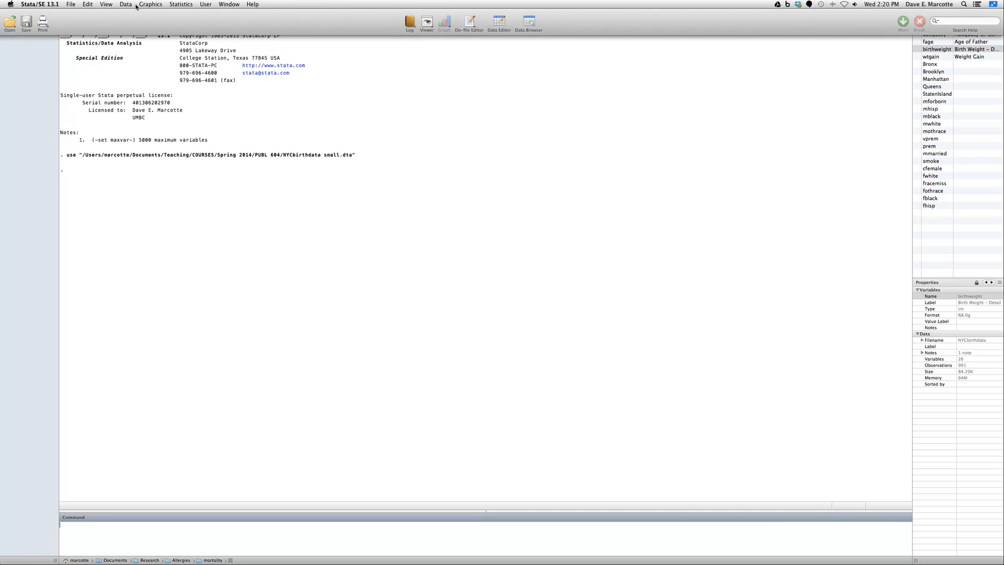
{"action": "left_click", "coordinate": [129, 5]}
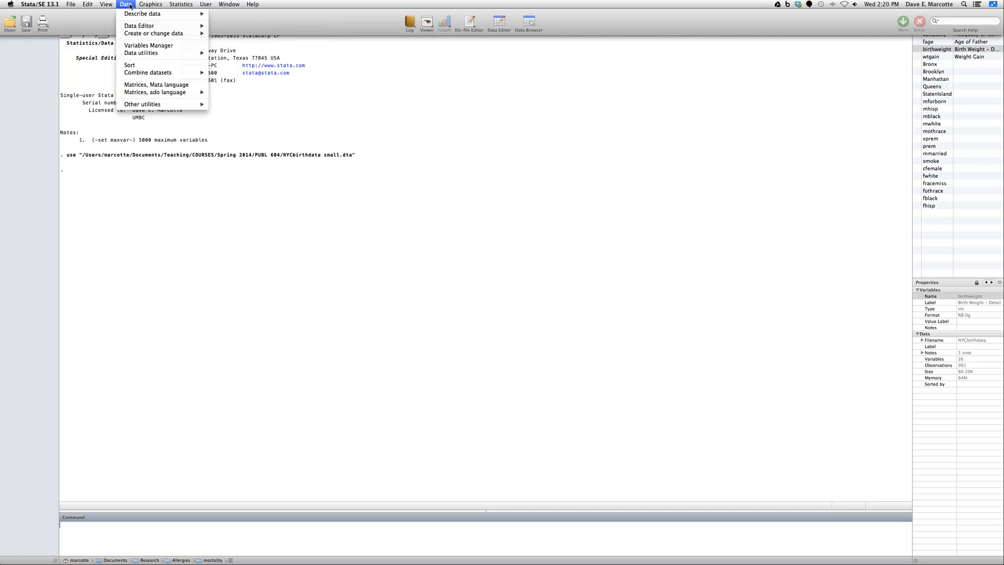
{"action": "mouse_move", "coordinate": [131, 35]}
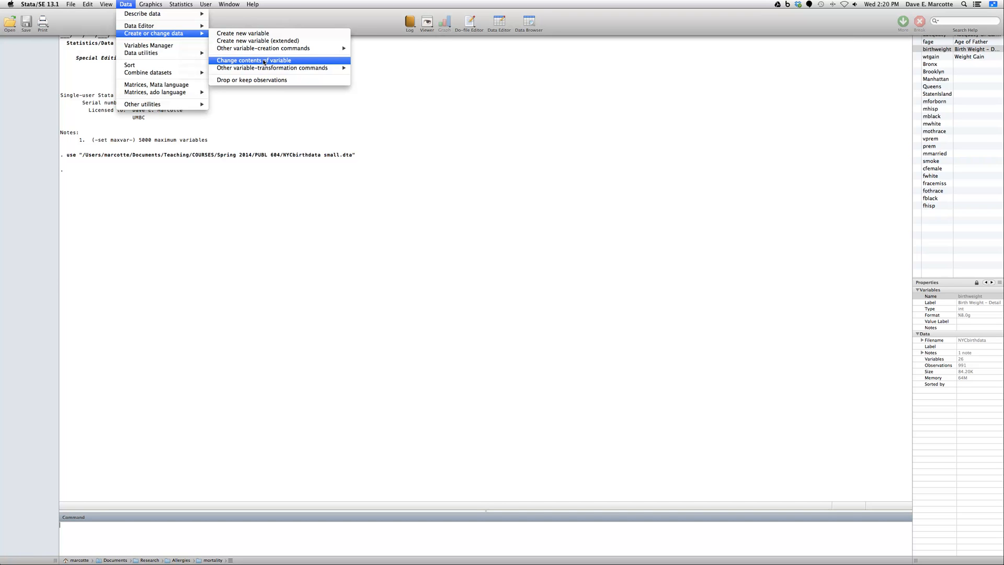
{"action": "left_click", "coordinate": [262, 34]}
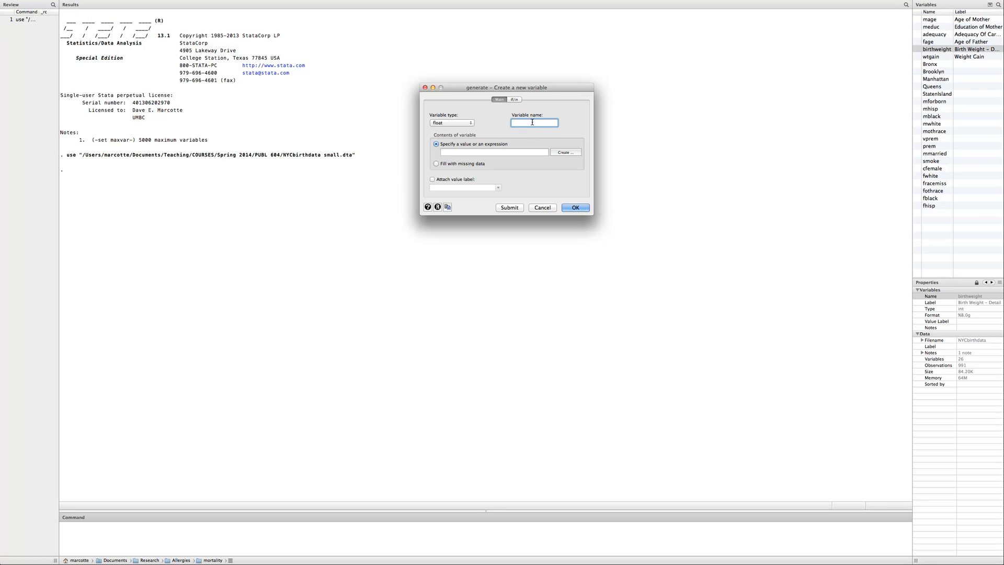
{"action": "type", "text": "birthweith"}
{"action": "key", "text": "BackSpace"}
{"action": "key", "text": "BackSpace"}
{"action": "type", "text": "ght_lbs"}
{"action": "left_click", "coordinate": [539, 124]}
{"action": "key", "text": "BackSpace"}
{"action": "key", "text": "BackSpace"}
{"action": "type", "text": "_"}
Build the expression birthweight * 0.00220462 for the new variable's contents and generate the variable
{"action": "left_click", "coordinate": [516, 152]}
{"action": "left_click", "coordinate": [569, 153]}
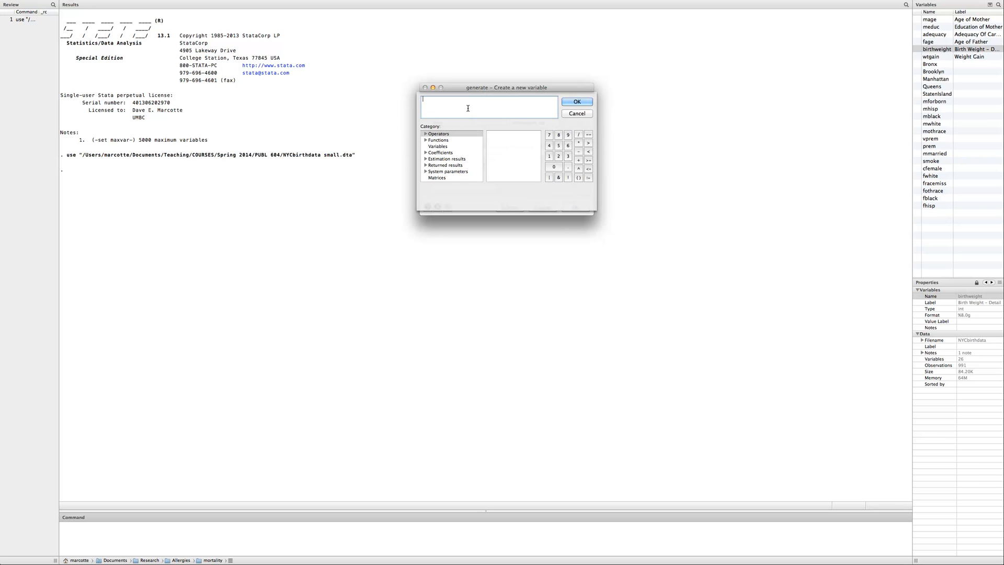
{"action": "left_click", "coordinate": [448, 147]}
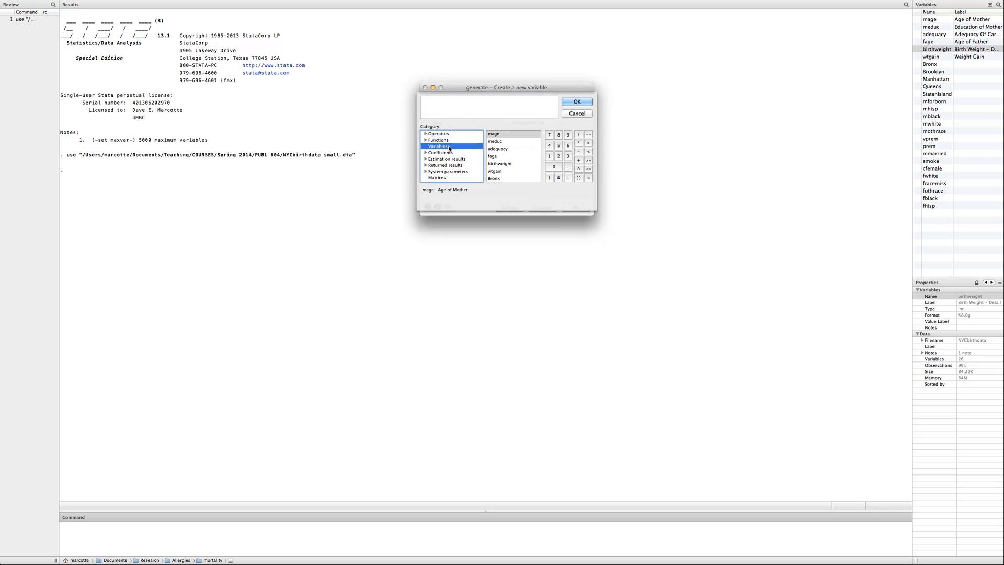
{"action": "left_click", "coordinate": [500, 163]}
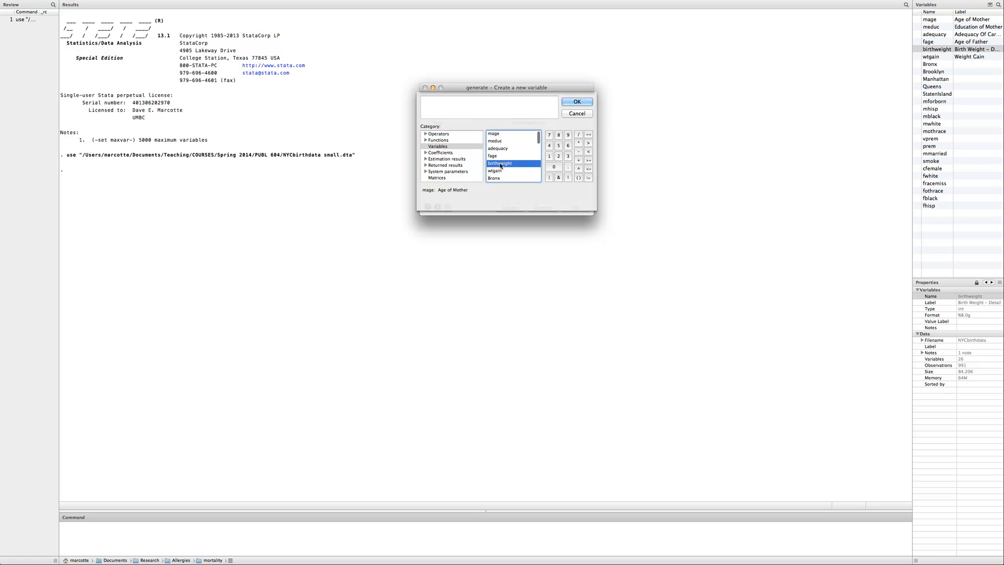
{"action": "scroll", "coordinate": [502, 166], "scroll_direction": "up", "scroll_amount": 1}
{"action": "double_click", "coordinate": [503, 166]}
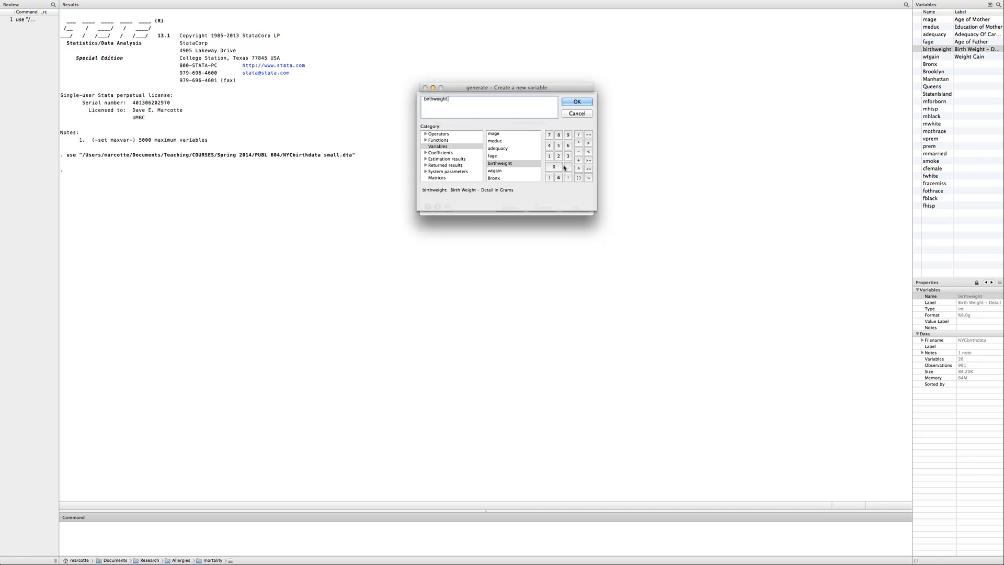
{"action": "left_click", "coordinate": [578, 144]}
{"action": "type", "text": "0.00220462"}
{"action": "left_click", "coordinate": [577, 102]}
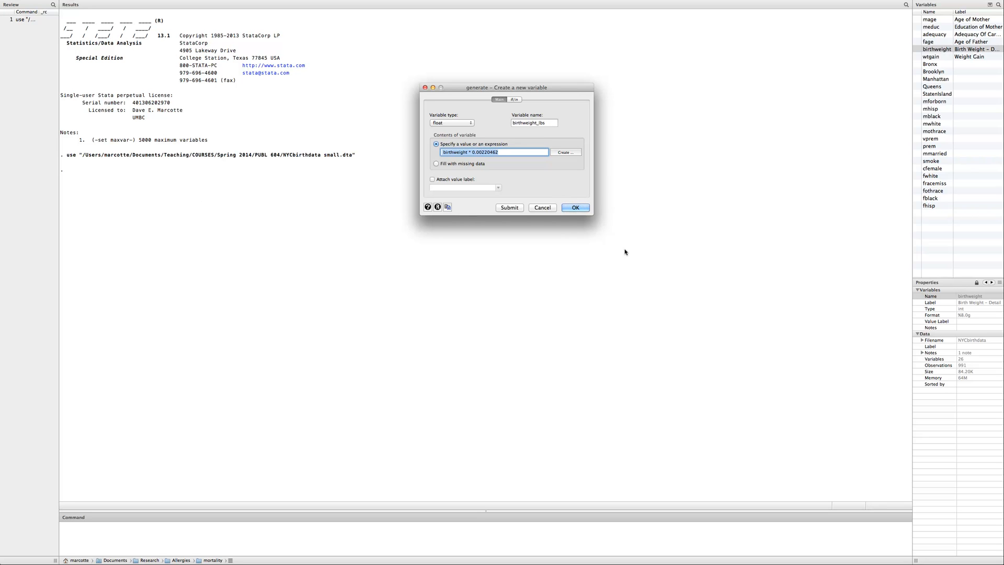
{"action": "left_click", "coordinate": [578, 209]}
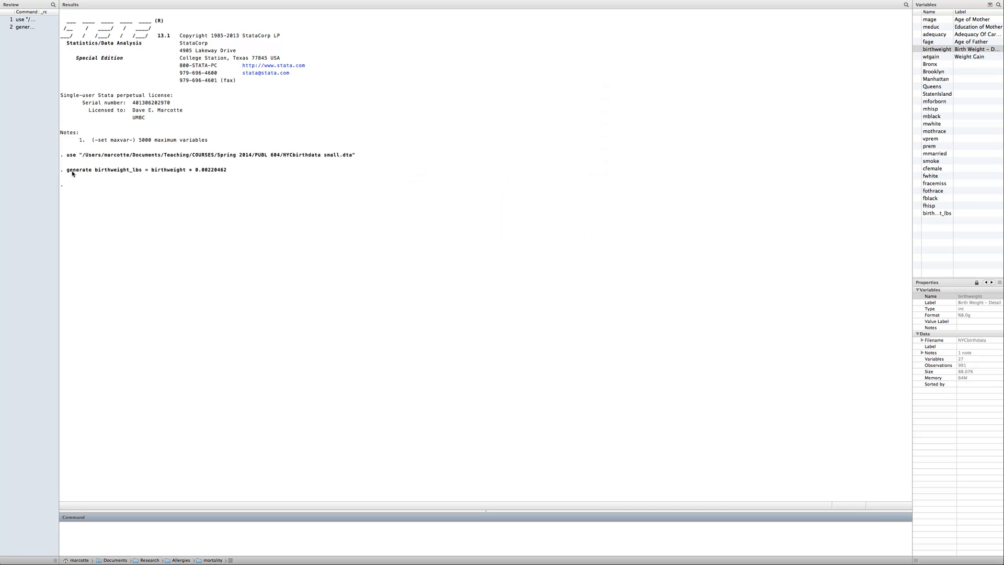
Review the logged generate command and compare birthweight with birthweight_lbs for the first observations in the data browser
{"action": "left_click_drag", "start_coordinate": [64, 170], "coordinate": [200, 173]}
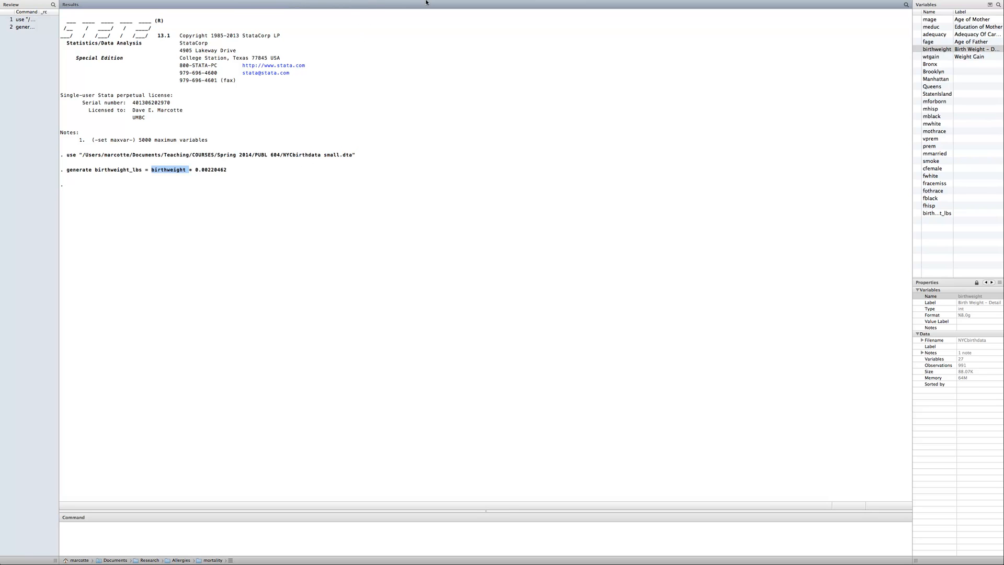
{"action": "mouse_move", "coordinate": [532, 8]}
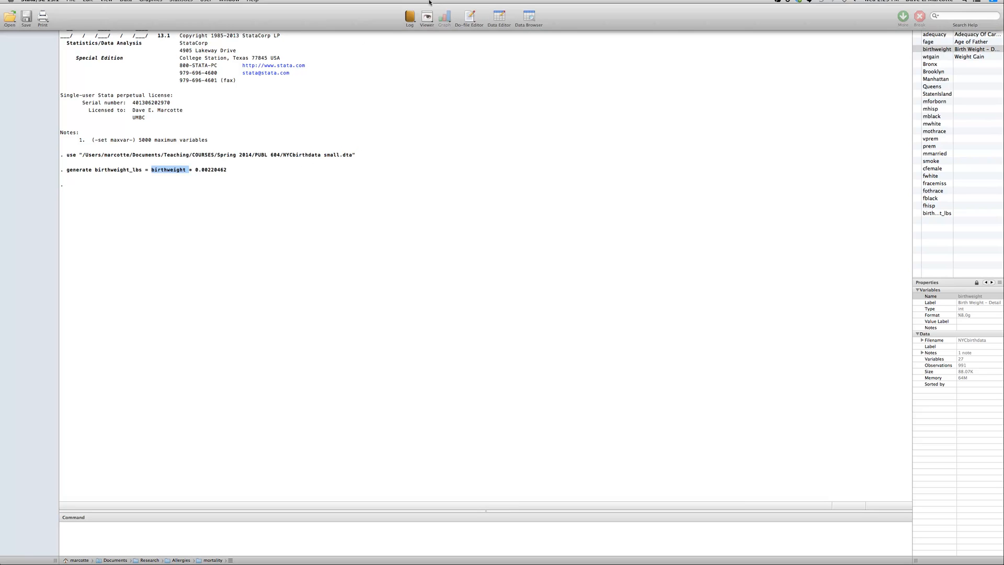
{"action": "left_click", "coordinate": [526, 21]}
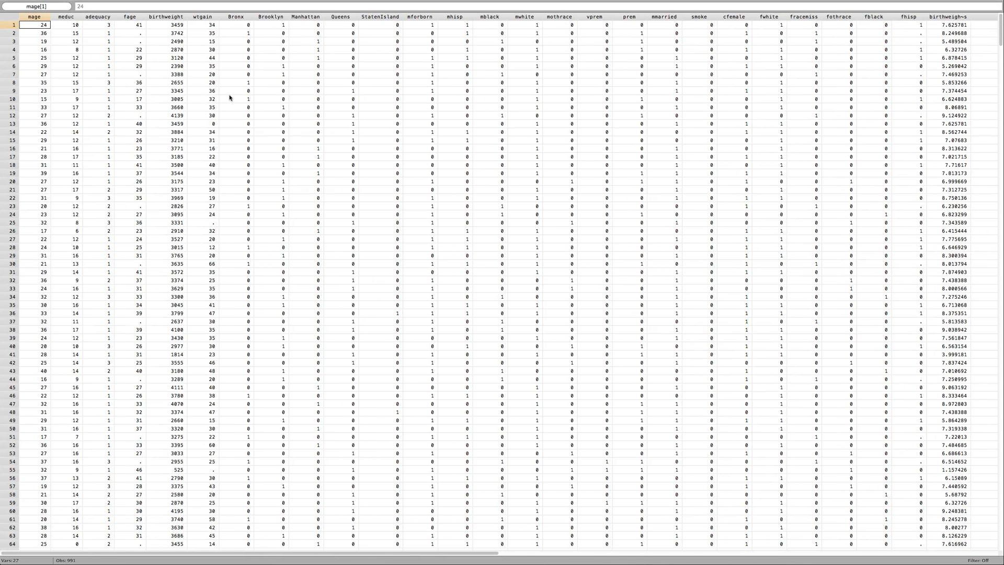
{"action": "left_click", "coordinate": [185, 24]}
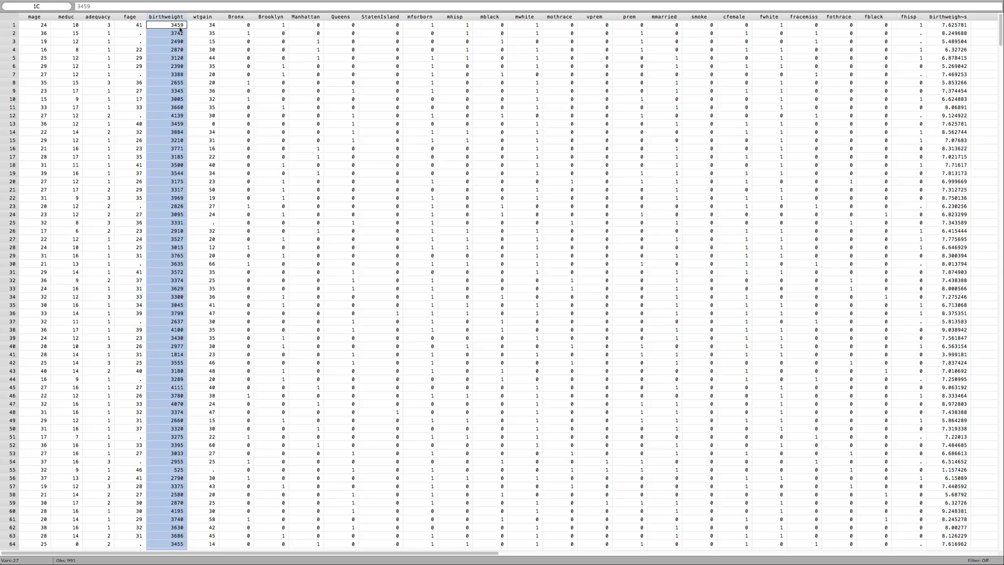
{"action": "left_click", "coordinate": [949, 28]}
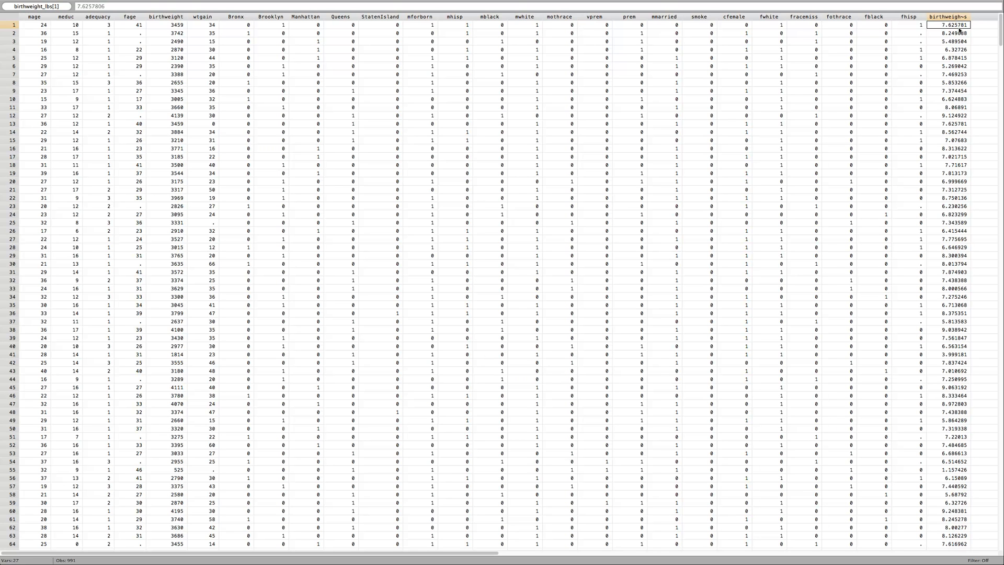
{"action": "left_click", "coordinate": [174, 34]}
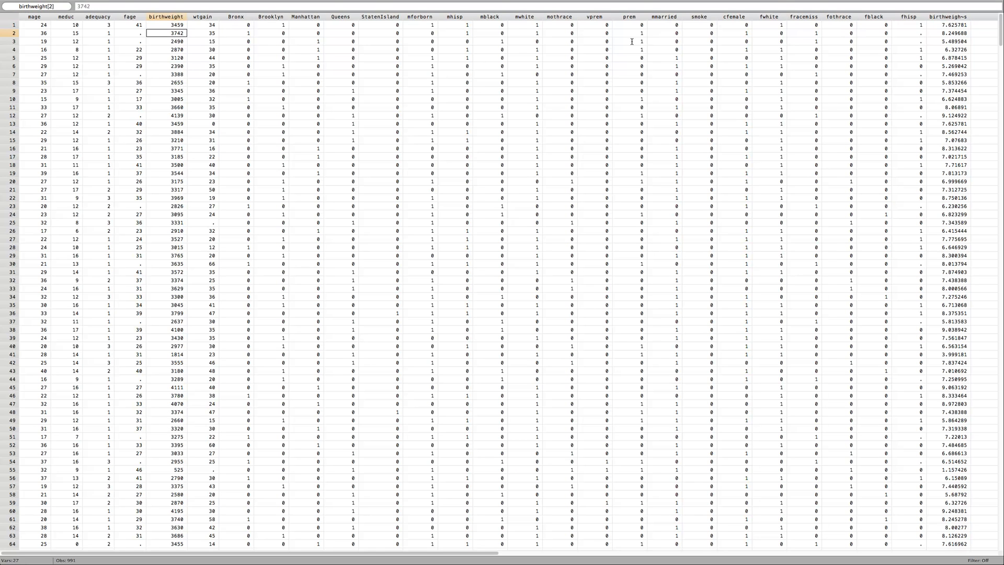
{"action": "mouse_move", "coordinate": [932, 1]}
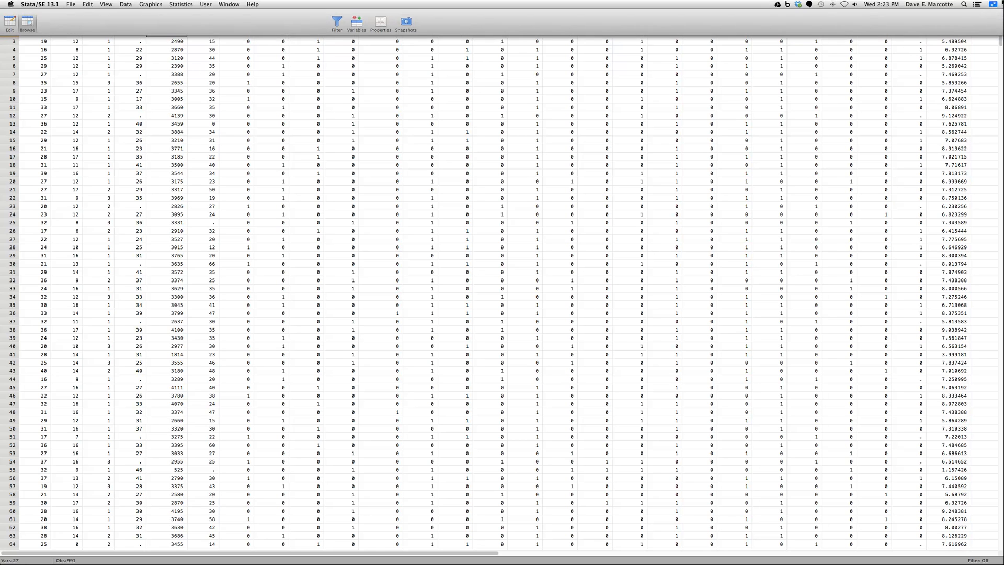
Return to the main Stata window and start changing the contents of an existing variable, choosing birthweight_lbs
{"action": "left_click", "coordinate": [240, 7]}
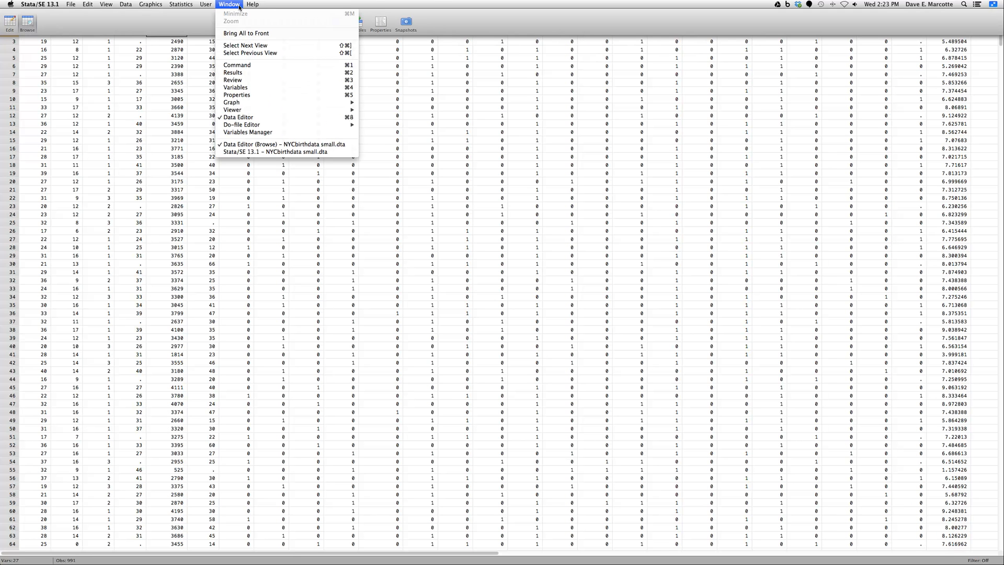
{"action": "left_click", "coordinate": [260, 151]}
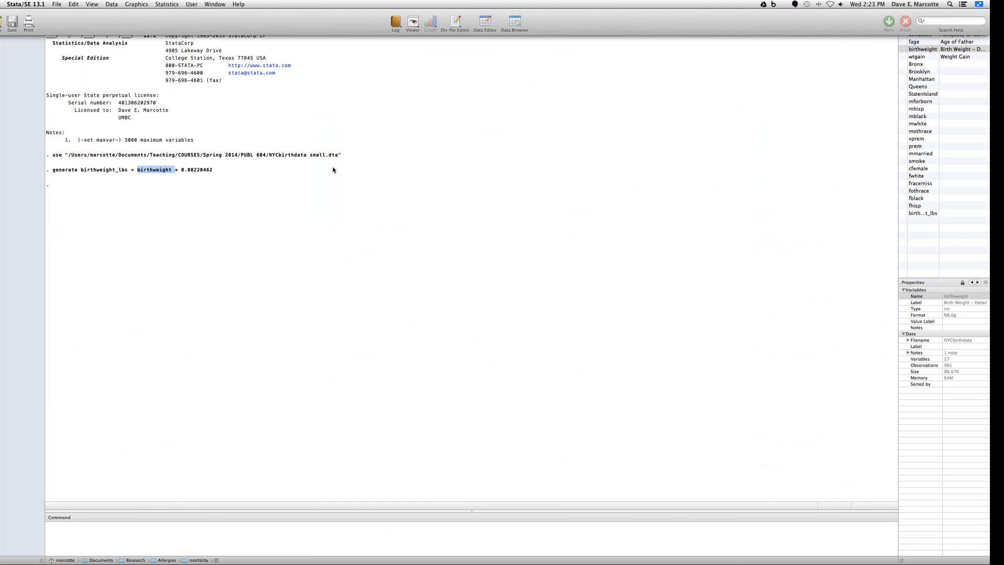
{"action": "left_click", "coordinate": [555, 541]}
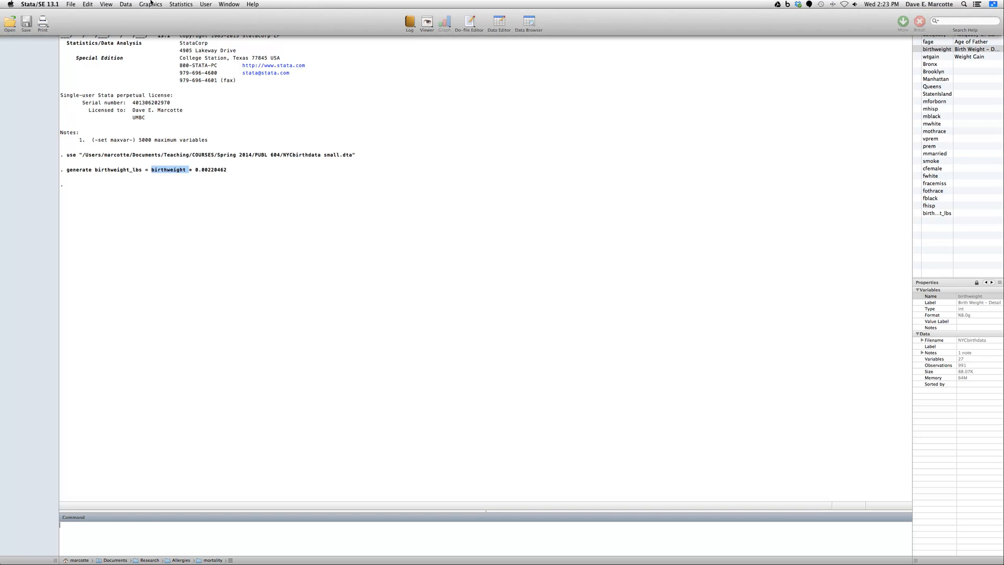
{"action": "left_click", "coordinate": [126, 4]}
{"action": "mouse_move", "coordinate": [132, 34]}
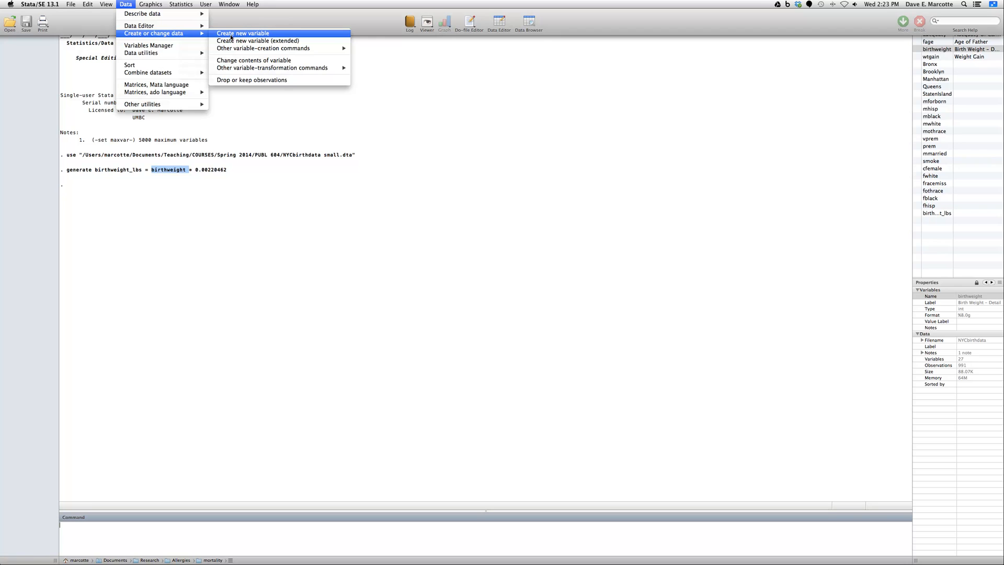
{"action": "left_click", "coordinate": [232, 62]}
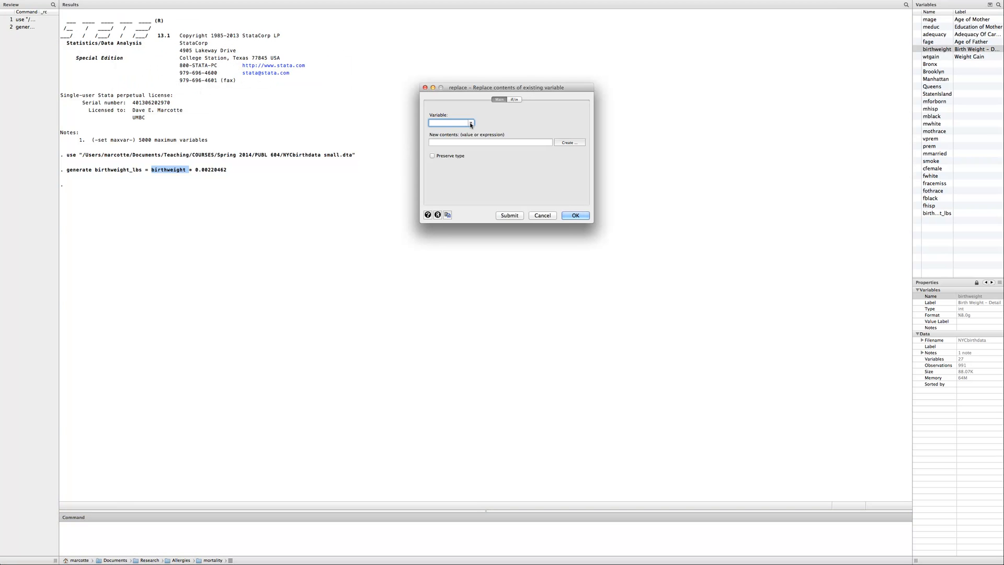
{"action": "left_click", "coordinate": [470, 123]}
{"action": "scroll", "coordinate": [453, 151], "scroll_direction": "down", "scroll_amount": 5}
{"action": "left_click", "coordinate": [453, 158]}
Try to insert the two-argument round() function from the Mathematical functions as the new contents expression
{"action": "left_click", "coordinate": [545, 142]}
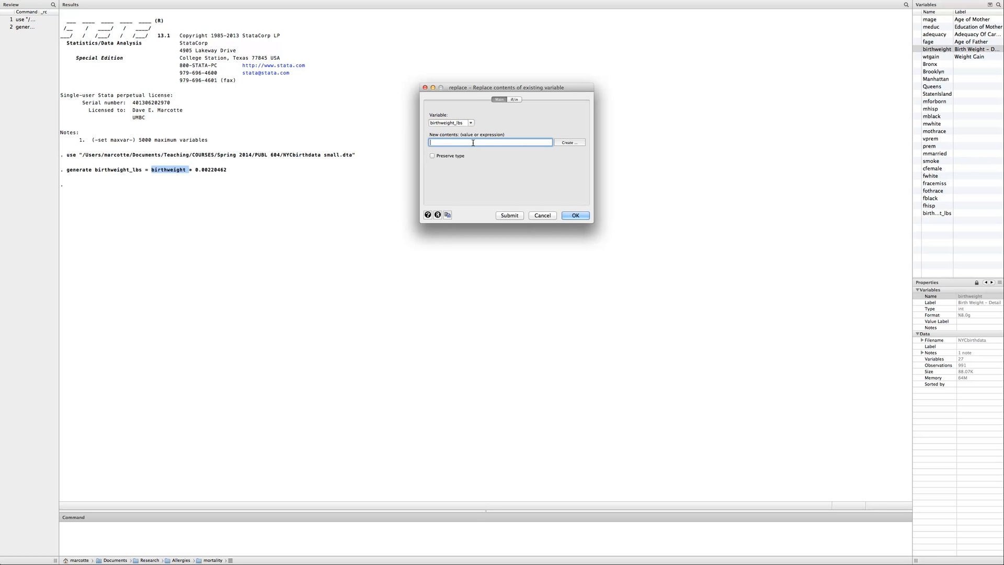
{"action": "left_click", "coordinate": [570, 143]}
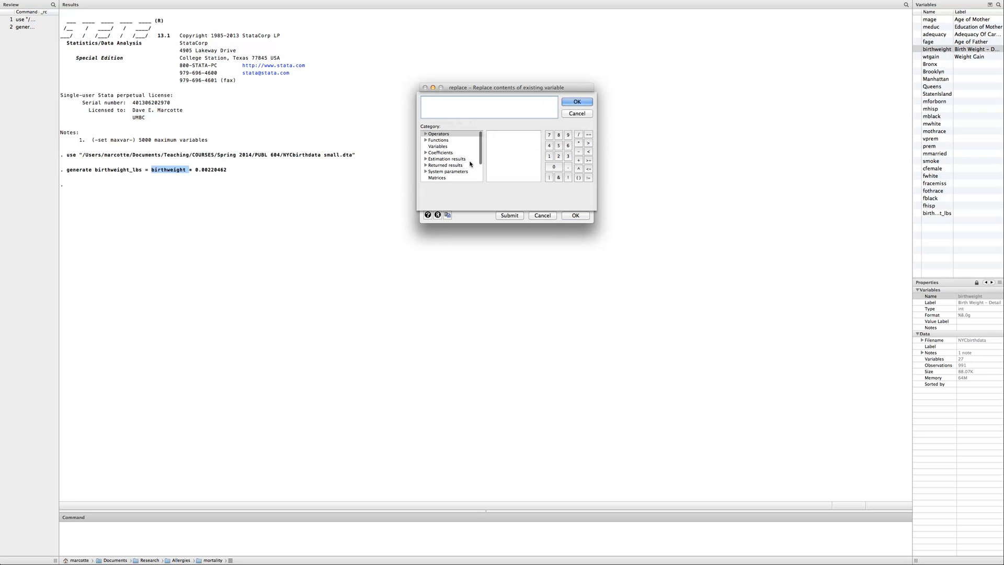
{"action": "left_click", "coordinate": [442, 141]}
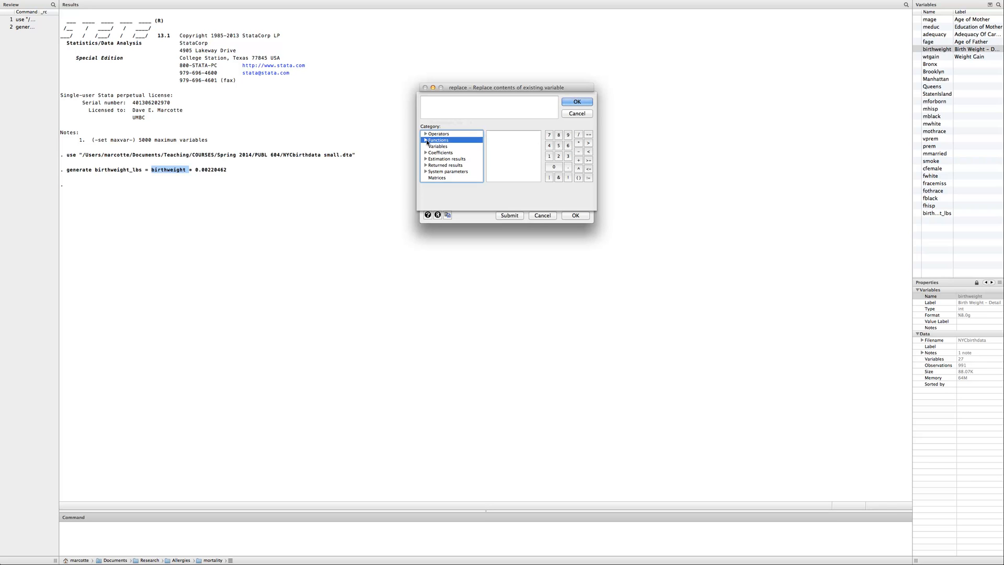
{"action": "left_click", "coordinate": [426, 140]}
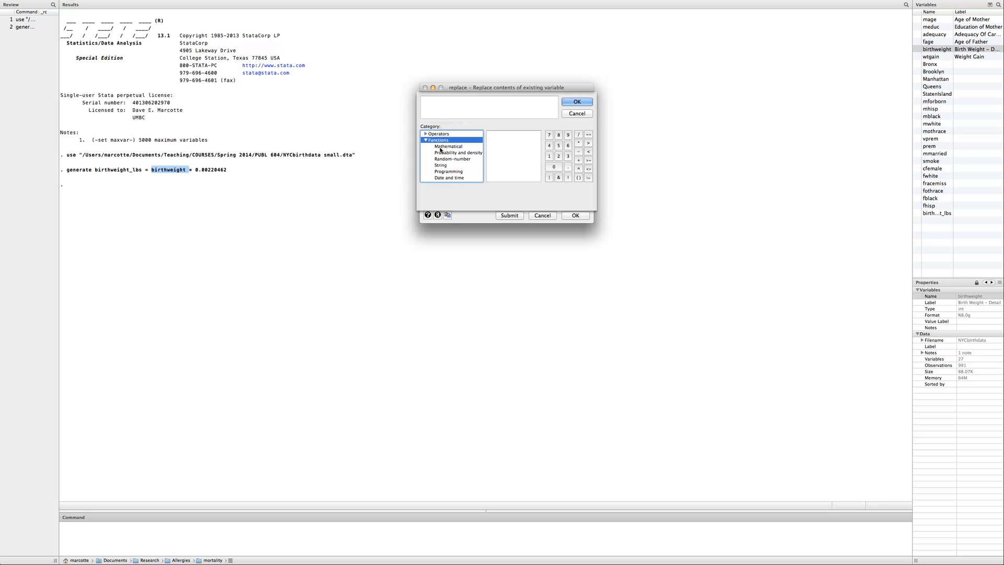
{"action": "scroll", "coordinate": [450, 163], "scroll_direction": "down", "scroll_amount": 2}
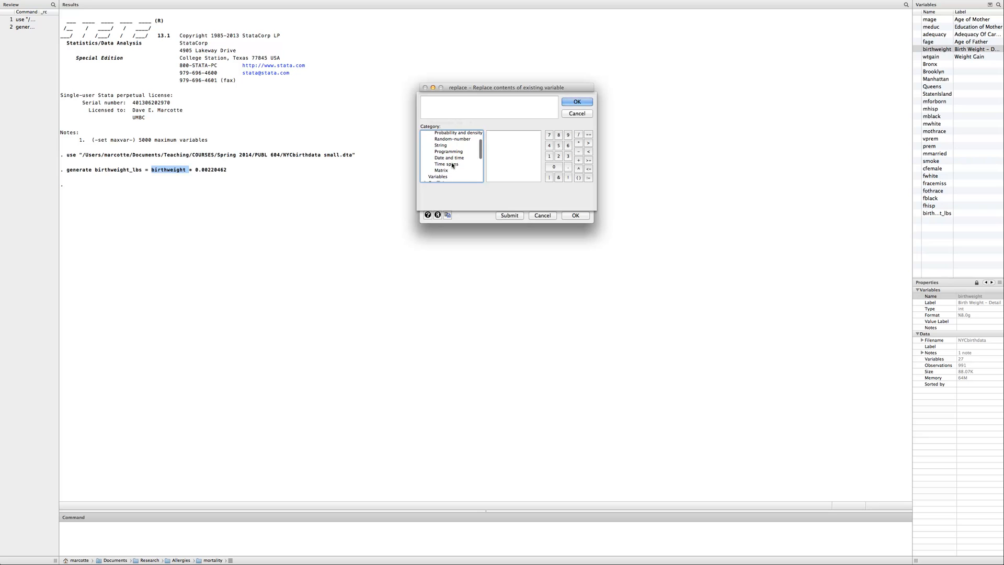
{"action": "scroll", "coordinate": [450, 165], "scroll_direction": "up", "scroll_amount": 2}
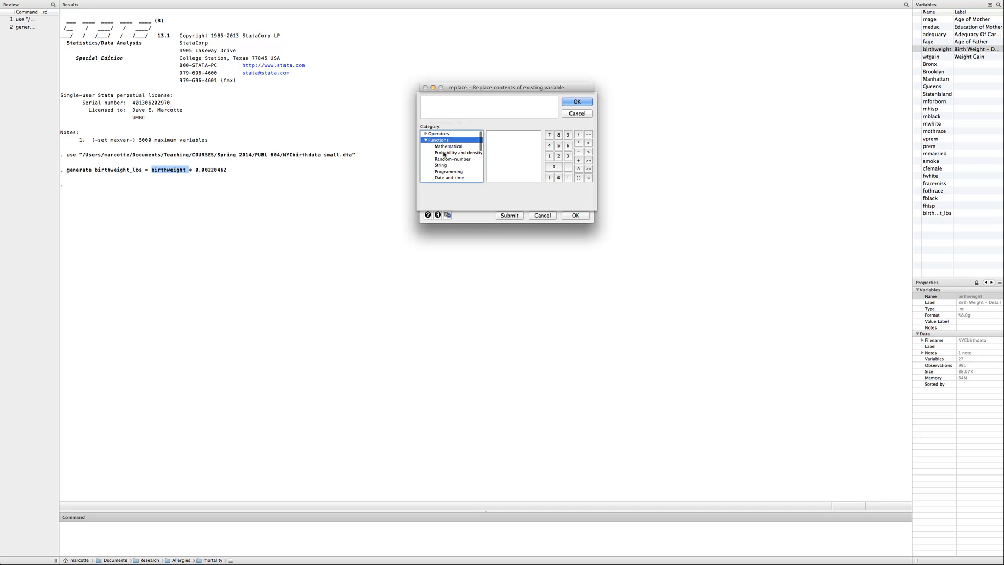
{"action": "left_click", "coordinate": [444, 146]}
{"action": "scroll", "coordinate": [497, 158], "scroll_direction": "down", "scroll_amount": 10}
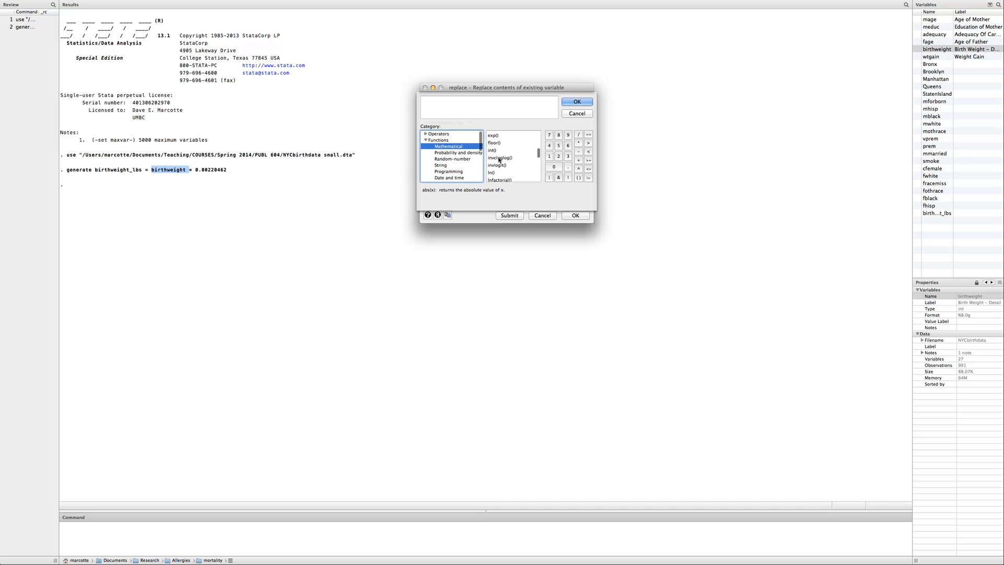
{"action": "scroll", "coordinate": [500, 161], "scroll_direction": "up", "scroll_amount": 3}
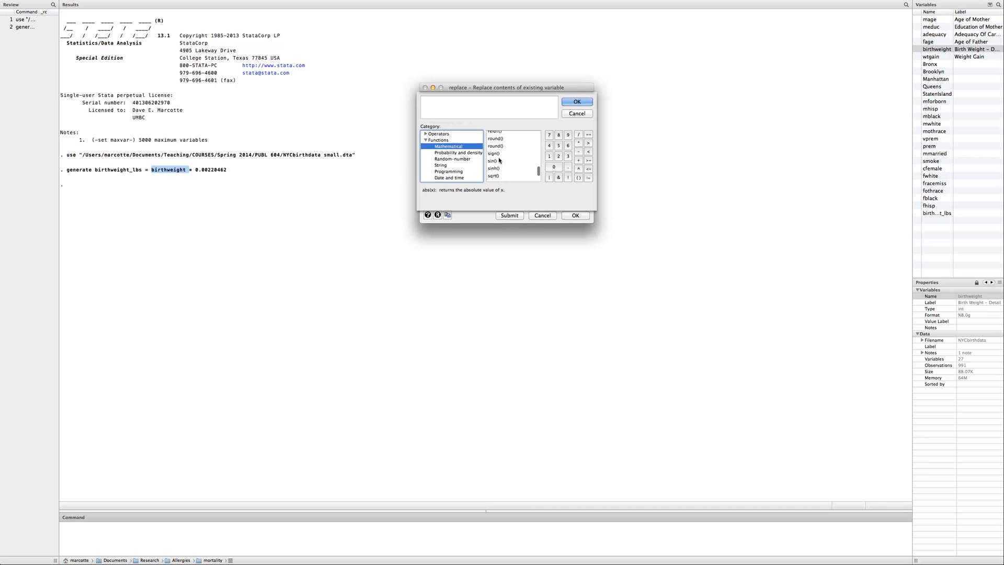
{"action": "left_click", "coordinate": [495, 148]}
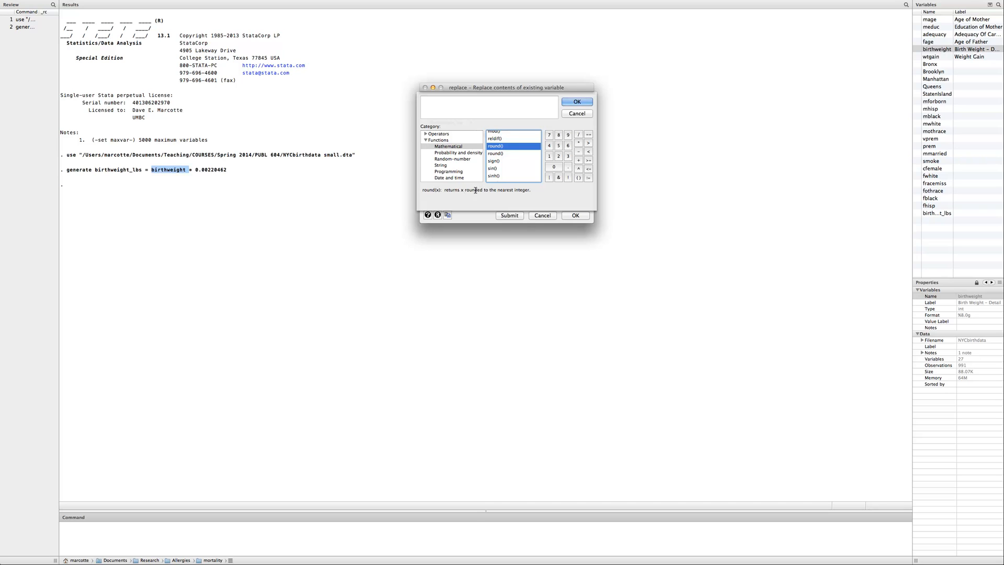
{"action": "left_click", "coordinate": [496, 153]}
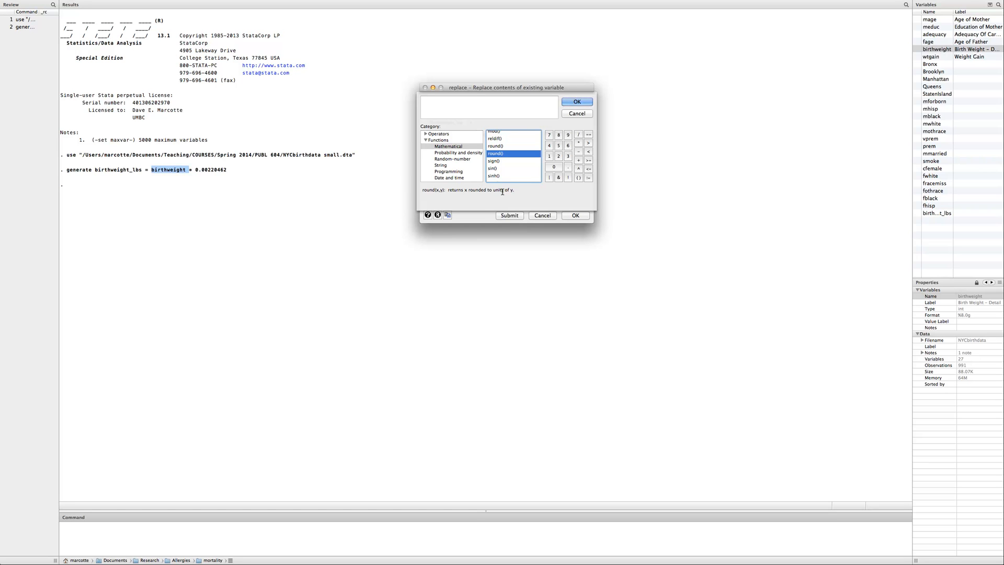
{"action": "left_click", "coordinate": [577, 102]}
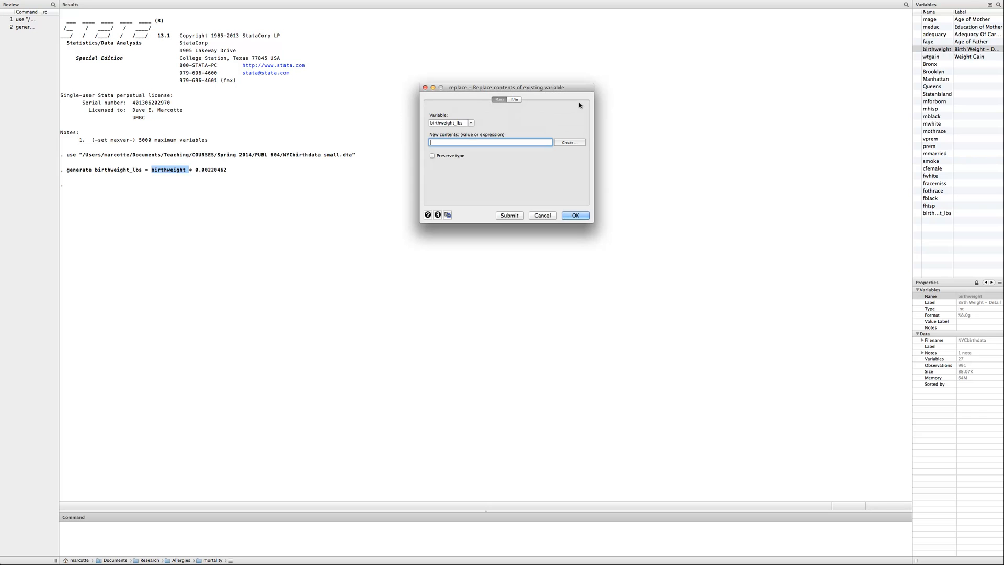
Reopen the expression builder and insert the mathematical function round(x,y) into the new contents expression
{"action": "left_click", "coordinate": [569, 142]}
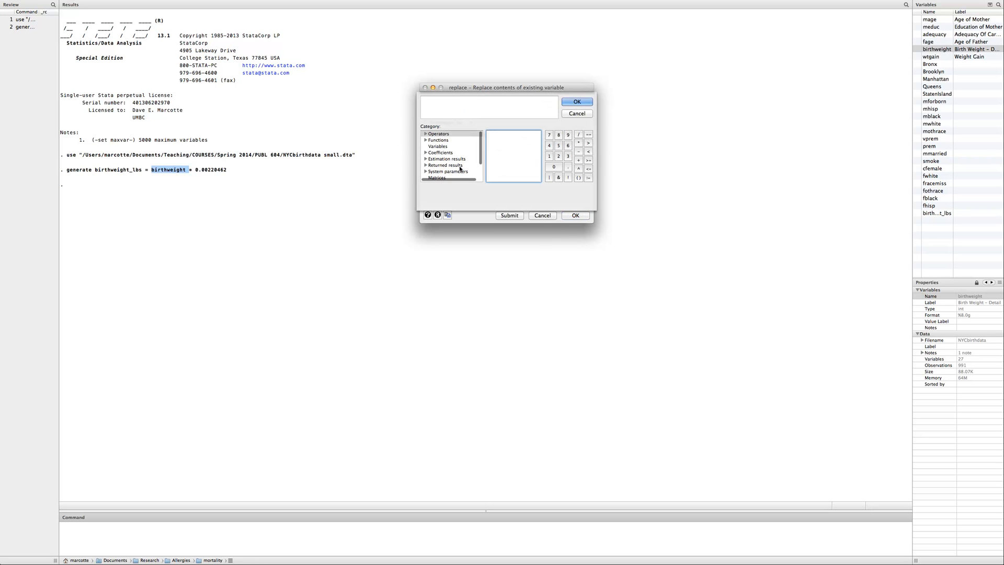
{"action": "left_click", "coordinate": [441, 140]}
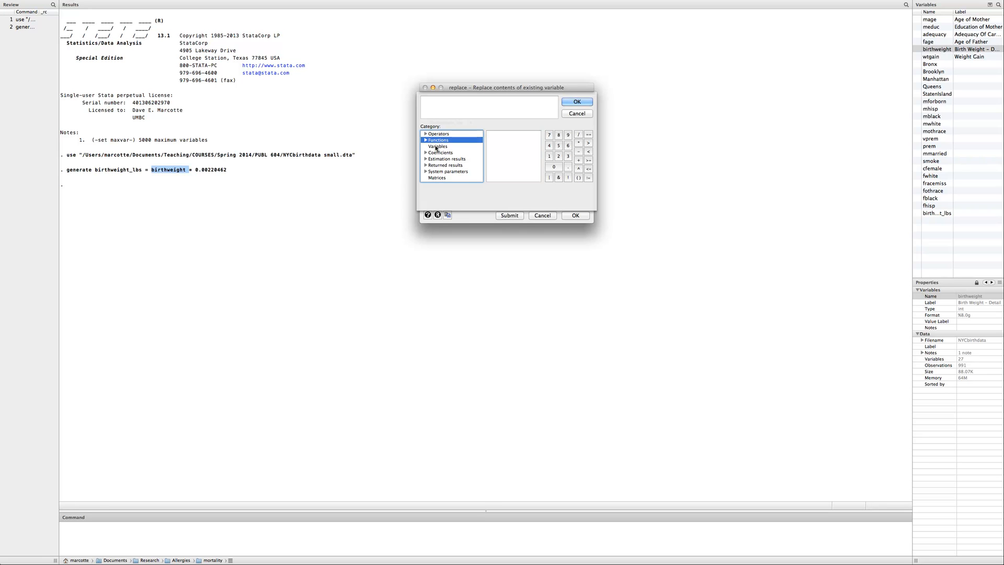
{"action": "left_click", "coordinate": [425, 140]}
{"action": "left_click", "coordinate": [435, 147]}
{"action": "scroll", "coordinate": [502, 169], "scroll_direction": "down", "scroll_amount": 6}
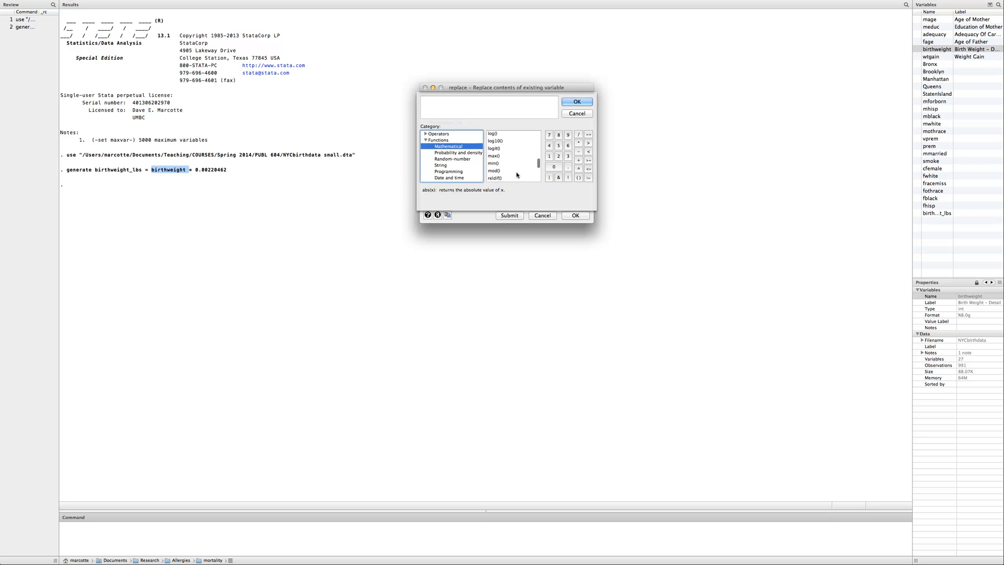
{"action": "left_click", "coordinate": [496, 159]}
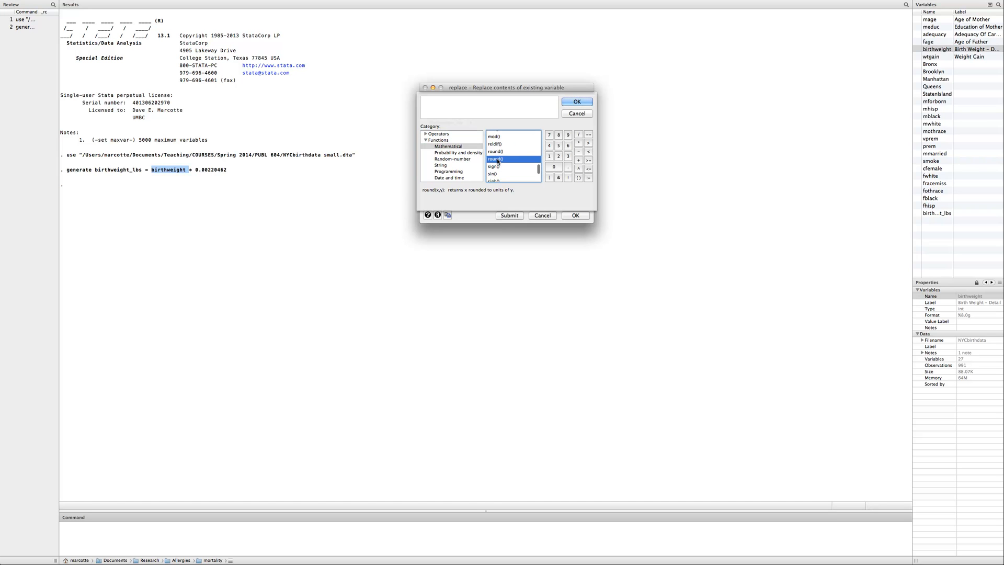
{"action": "double_click", "coordinate": [496, 159]}
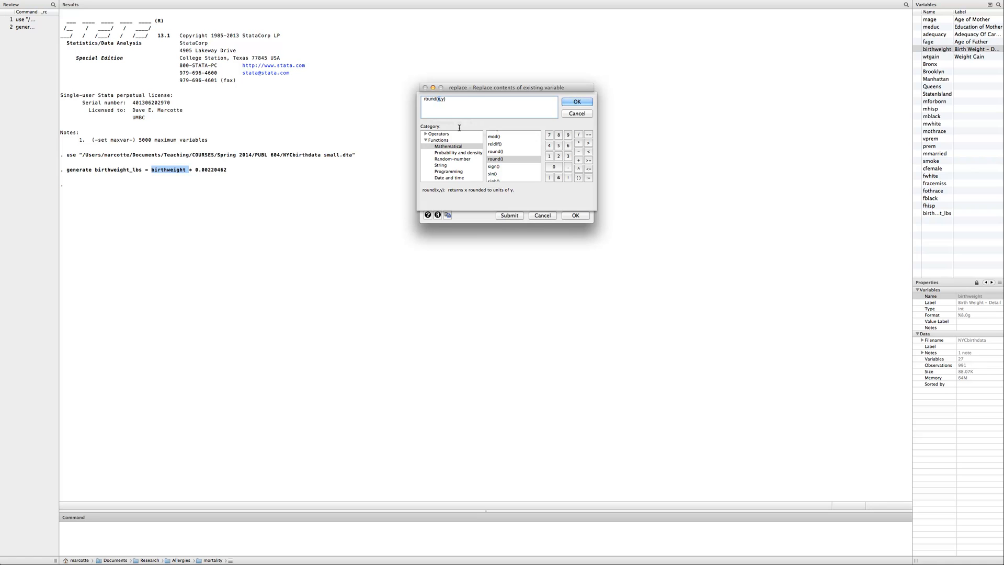
Fill in the variable birthweight_lbs as the first argument of the round() function
{"action": "scroll", "coordinate": [450, 166], "scroll_direction": "down", "scroll_amount": 3}
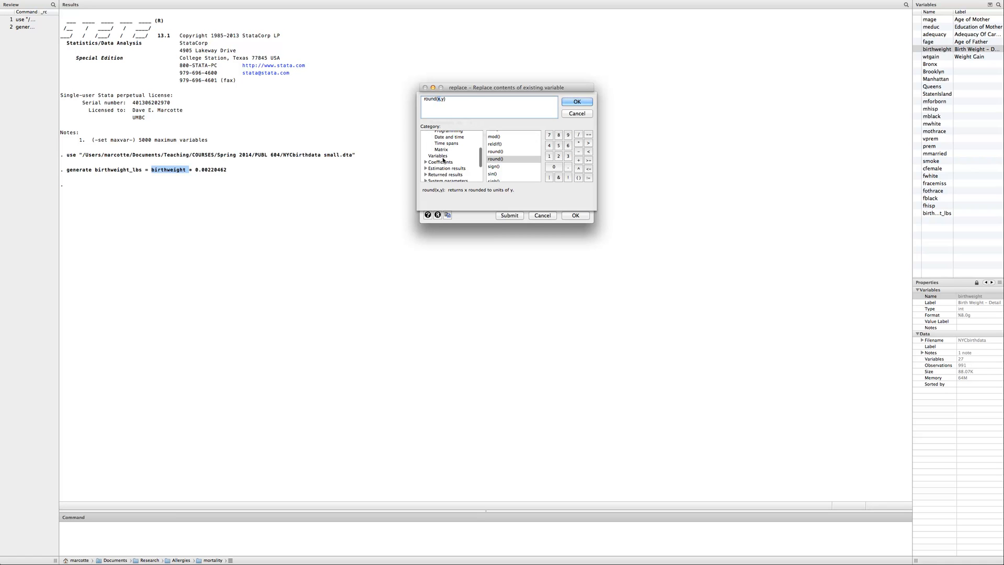
{"action": "left_click", "coordinate": [441, 156]}
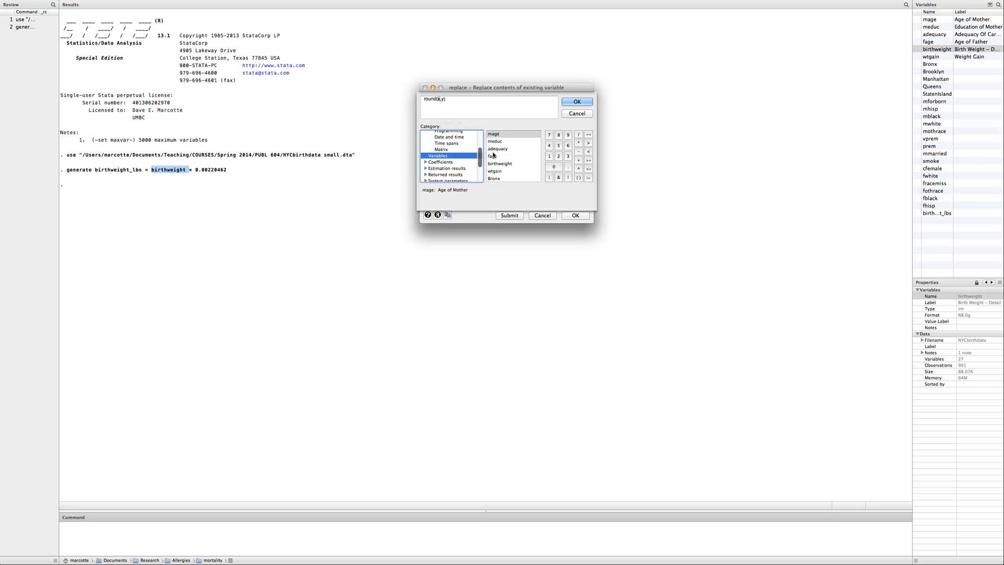
{"action": "scroll", "coordinate": [505, 167], "scroll_direction": "down", "scroll_amount": 5}
{"action": "left_click", "coordinate": [507, 177]}
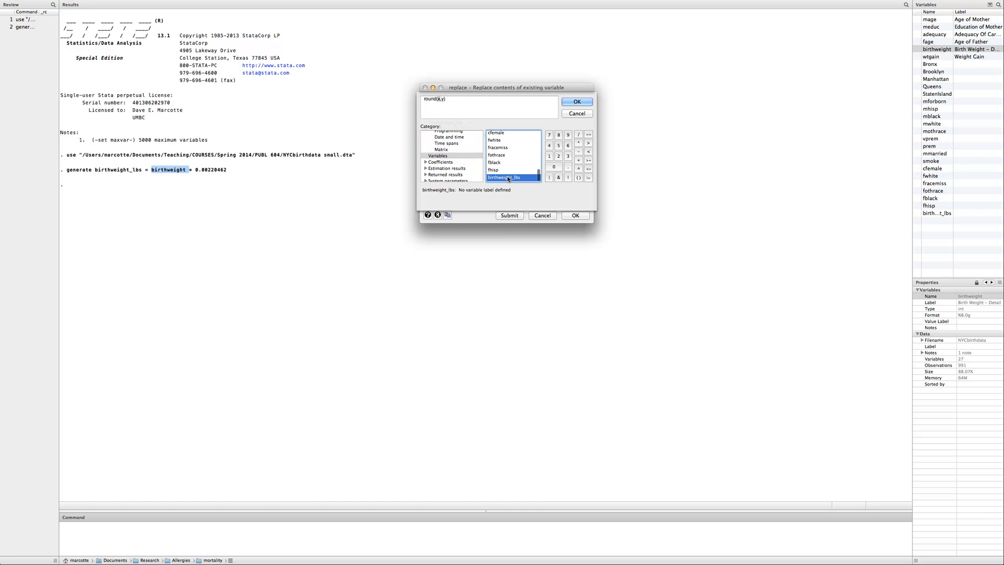
{"action": "double_click", "coordinate": [507, 176]}
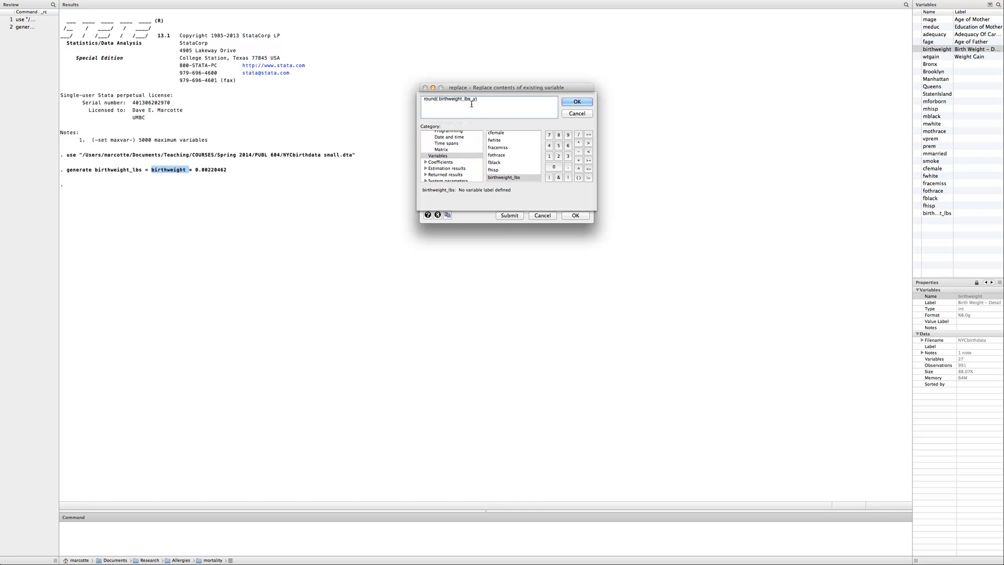
Set the rounding unit to 0.01 and run the replacement of birthweight_lbs with round(birthweight_lbs, 0.01)
{"action": "key", "text": "BackSpace"}
{"action": "type", "text": "0.01"}
{"action": "left_click", "coordinate": [576, 102]}
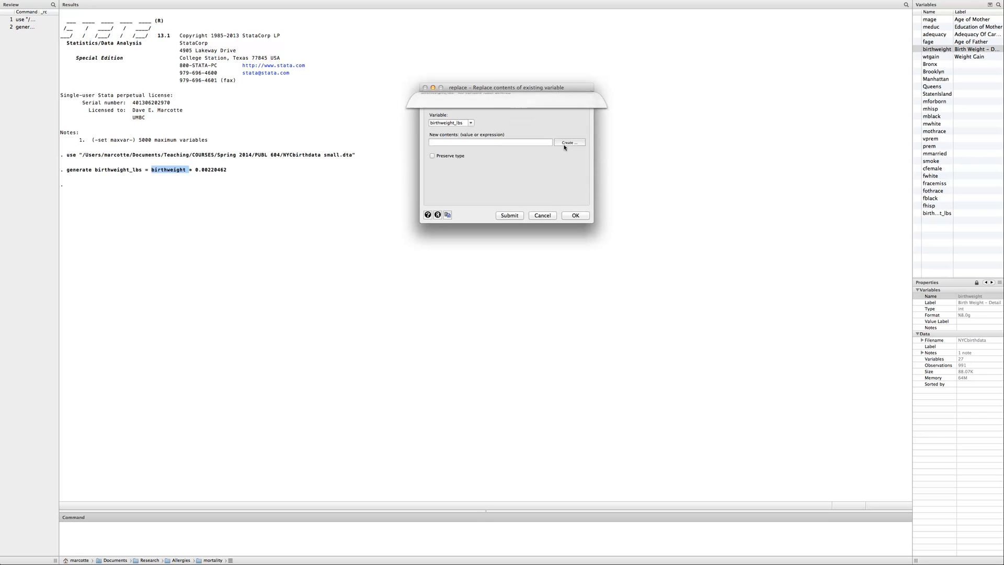
{"action": "left_click", "coordinate": [509, 216]}
{"action": "left_click", "coordinate": [408, 537]}
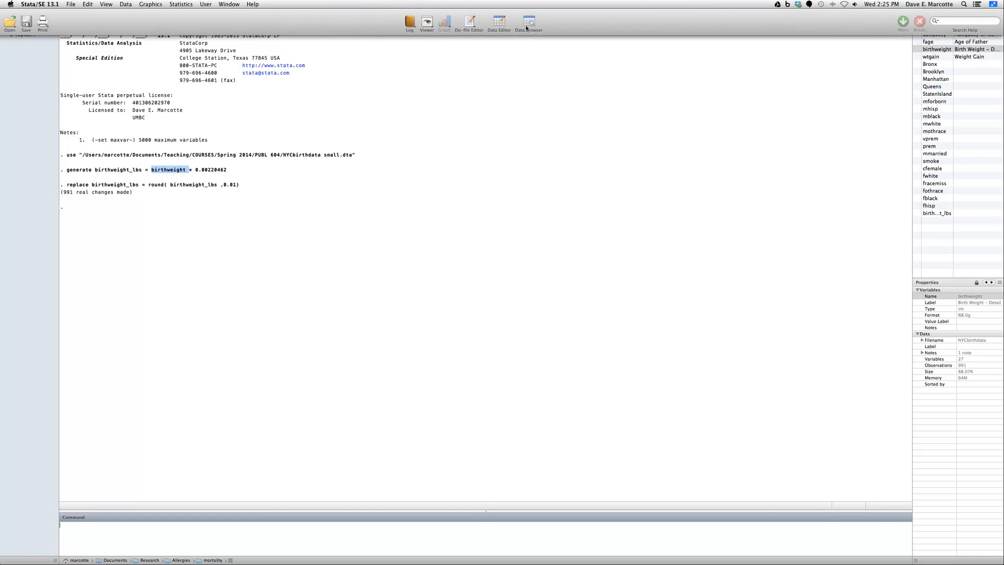
Check the rounded birthweight_lbs values in the data browser and return to the main Stata window
{"action": "left_click", "coordinate": [528, 24]}
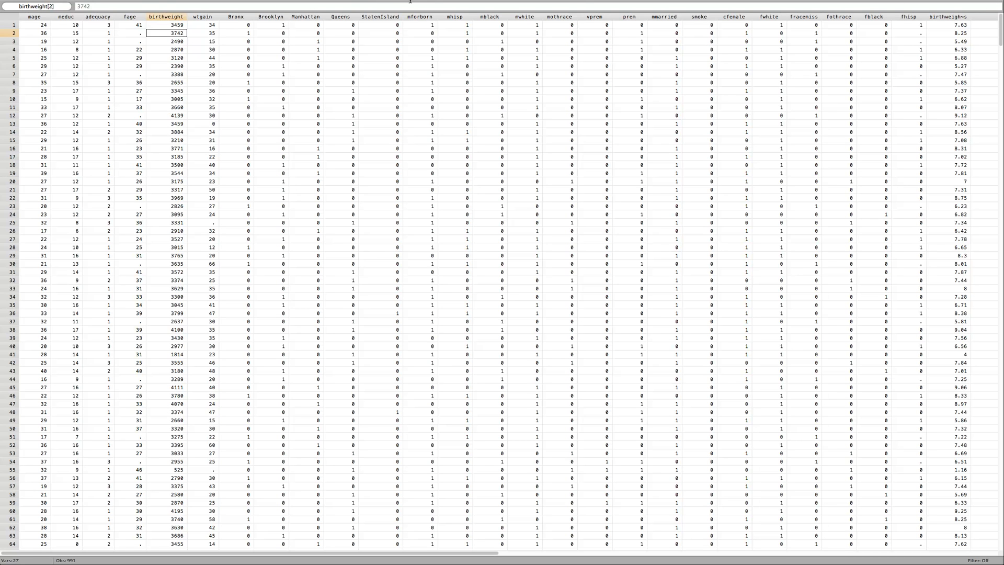
{"action": "mouse_move", "coordinate": [371, 7]}
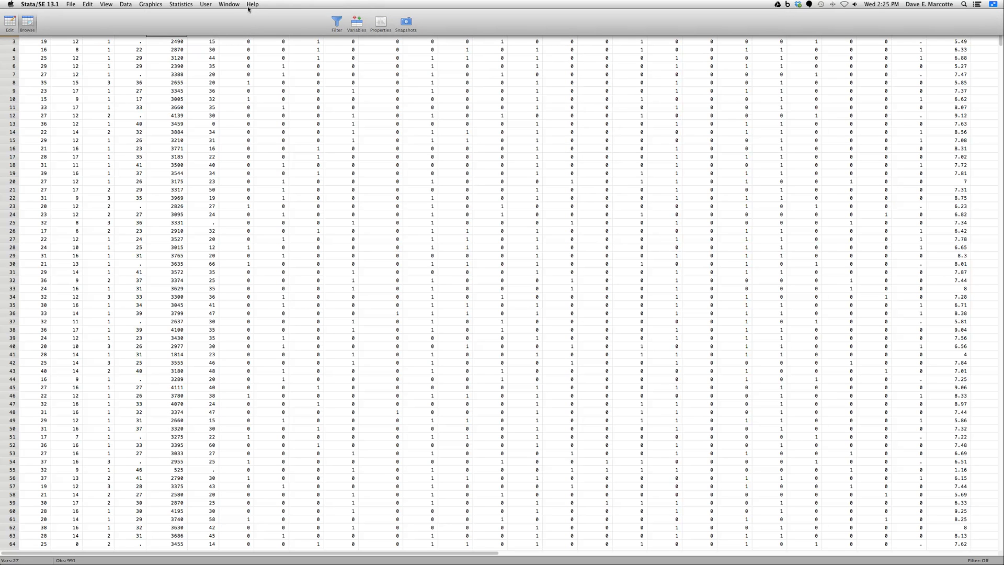
{"action": "left_click", "coordinate": [229, 4]}
{"action": "mouse_move", "coordinate": [249, 127]}
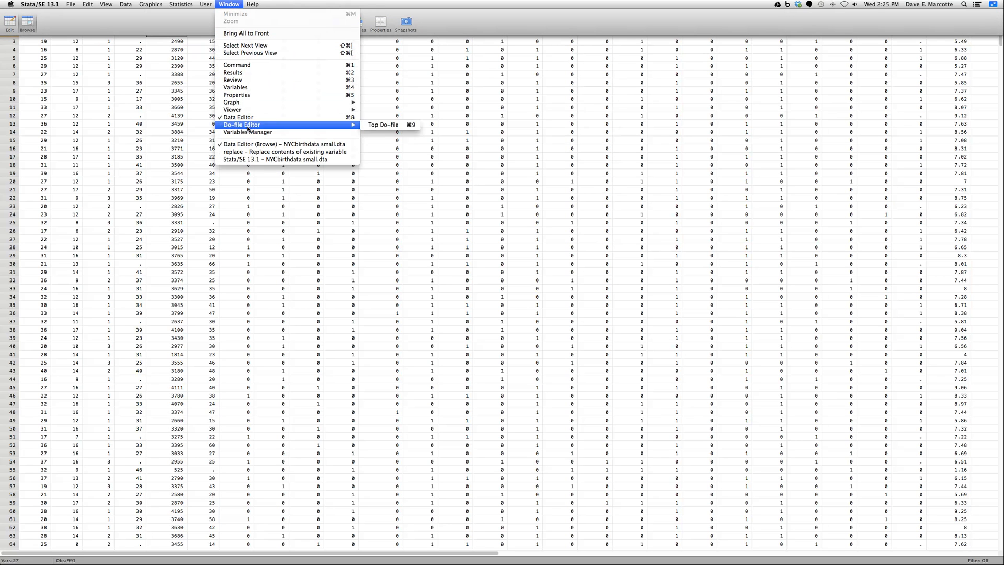
{"action": "left_click", "coordinate": [257, 160]}
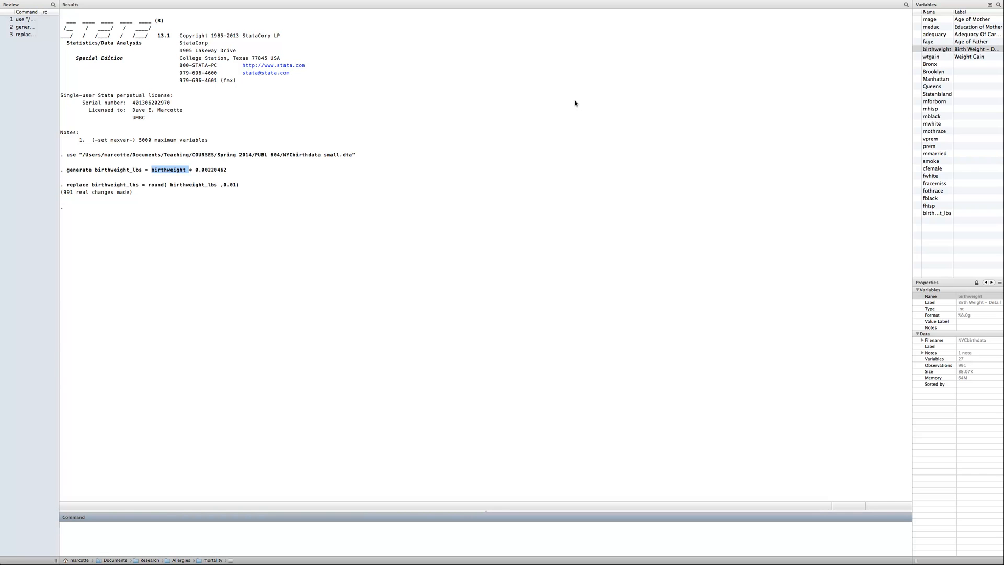
Start creating a new variable, clear the leftover contents expression and name the variable low_birth_weight
{"action": "mouse_move", "coordinate": [286, 2]}
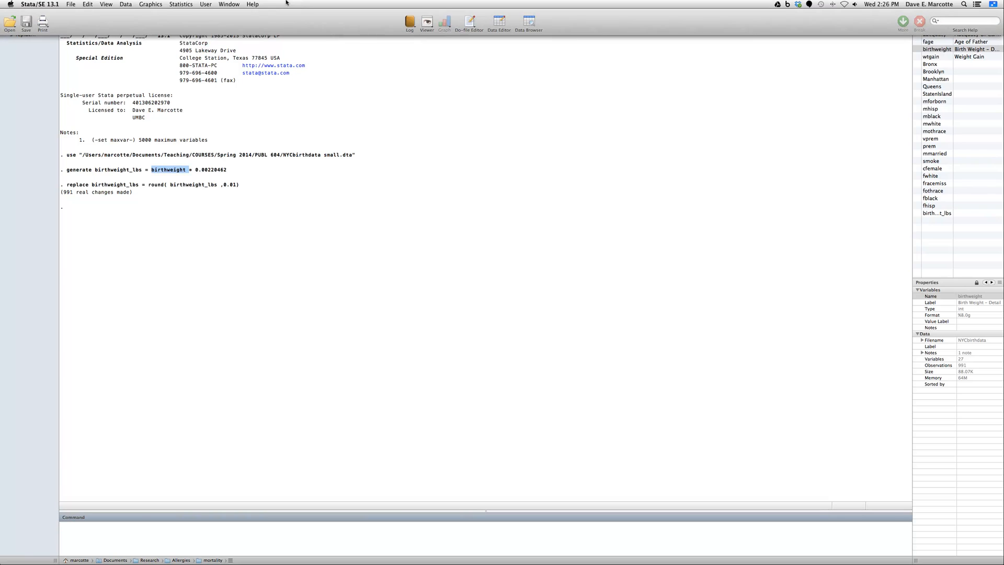
{"action": "left_click", "coordinate": [125, 4]}
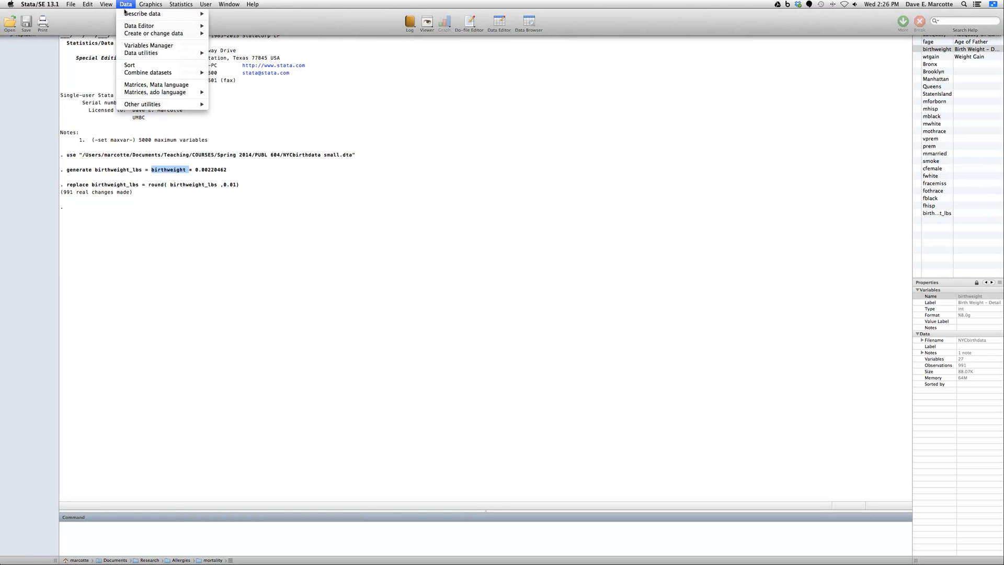
{"action": "mouse_move", "coordinate": [135, 33]}
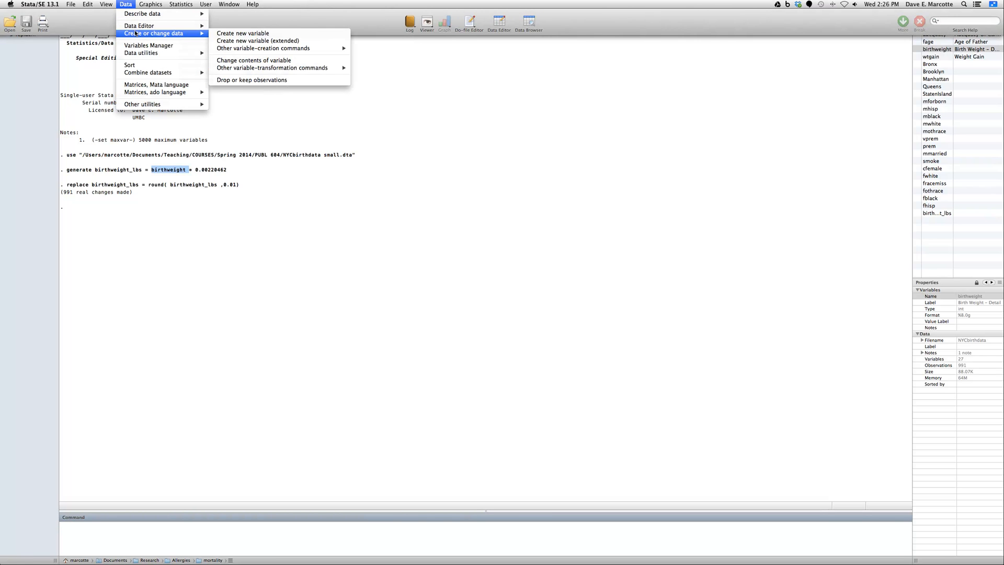
{"action": "left_click", "coordinate": [225, 35]}
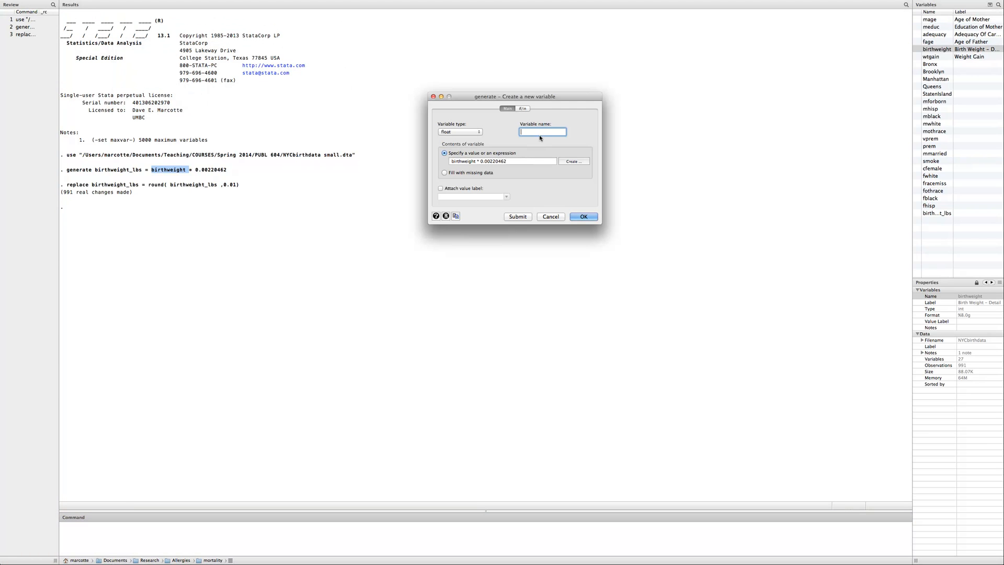
{"action": "left_click", "coordinate": [470, 161]}
{"action": "left_click_drag", "start_coordinate": [469, 161], "coordinate": [429, 161]}
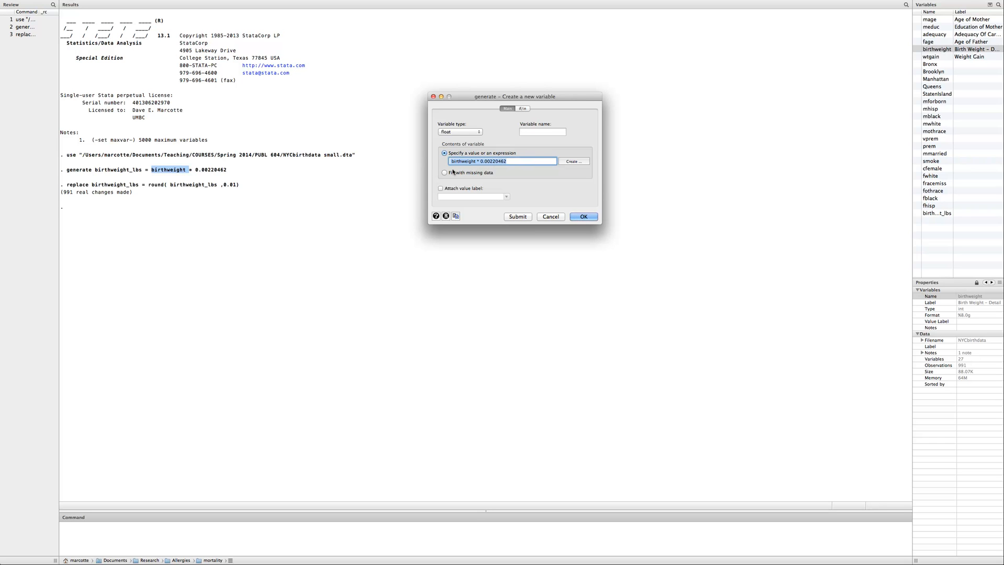
{"action": "key", "text": "BackSpace"}
{"action": "left_click", "coordinate": [539, 131]}
{"action": "type", "text": "low"}
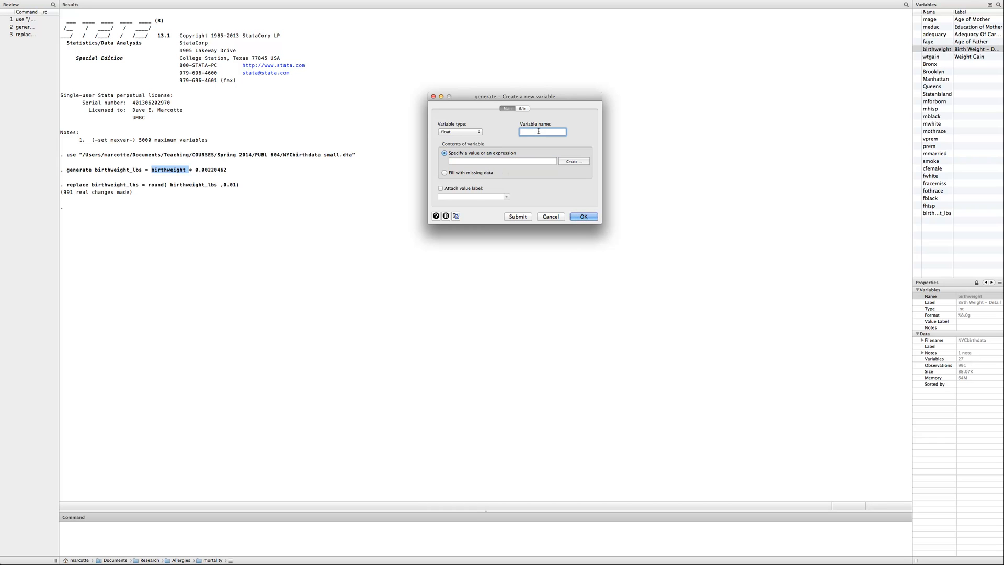
{"action": "type", "text": "_birth_weight"}
Set the contents of low_birth_weight to 1, restrict it to birthweight < 2500, generate the variable and close the dialog
{"action": "left_click", "coordinate": [510, 161]}
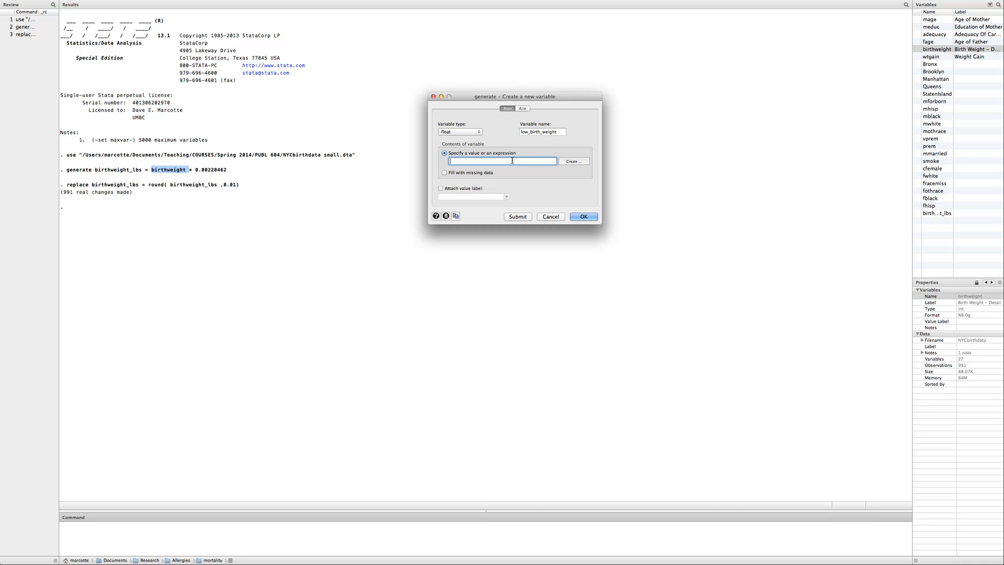
{"action": "type", "text": "1"}
{"action": "left_click", "coordinate": [524, 110]}
{"action": "left_click", "coordinate": [524, 110]}
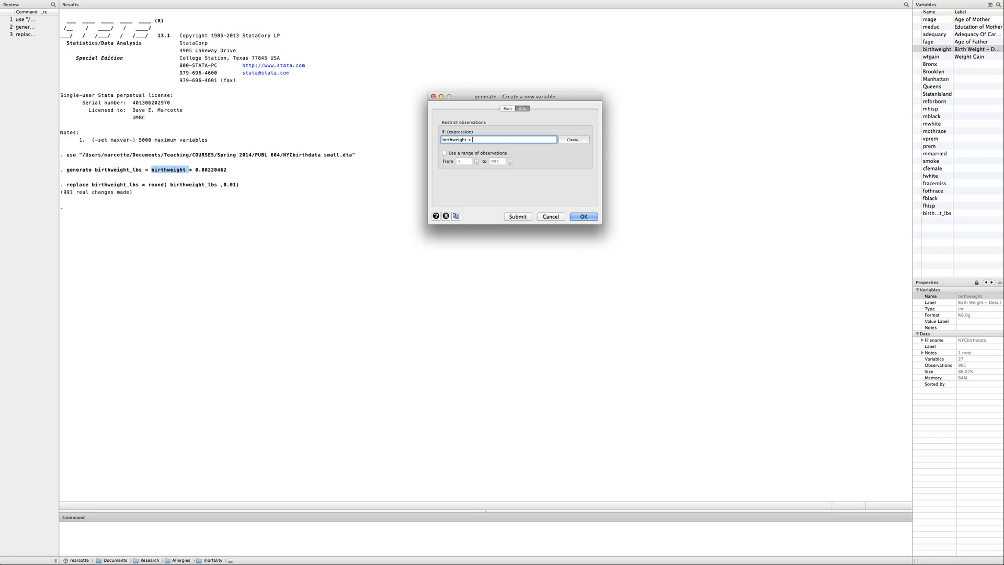
{"action": "type", "text": "00"}
{"action": "left_click", "coordinate": [518, 216]}
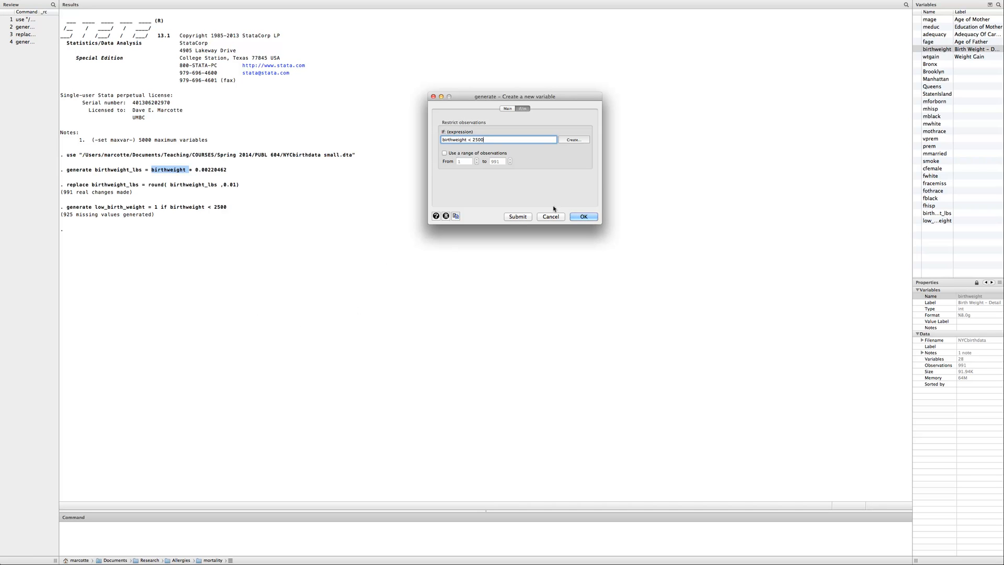
{"action": "left_click", "coordinate": [433, 96]}
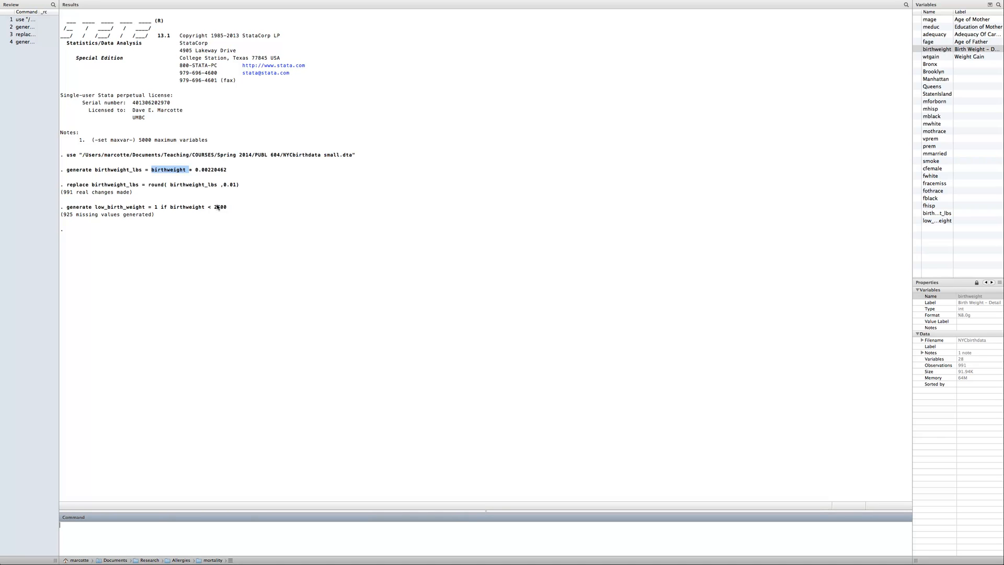
Open the data browser and compare the birthweight of observation 41 with its low_birth_weight value
{"action": "left_click_drag", "start_coordinate": [94, 207], "coordinate": [153, 212]}
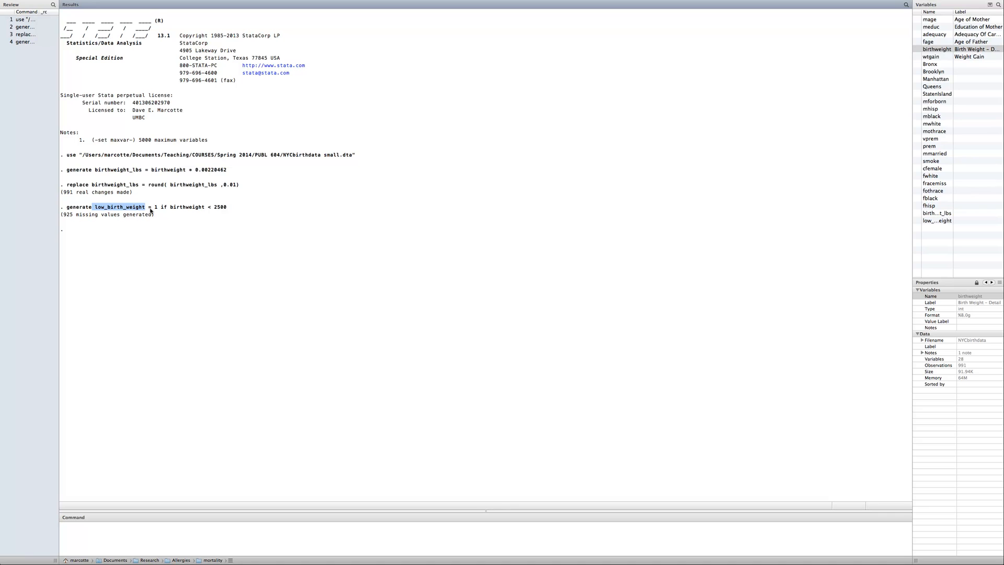
{"action": "left_click", "coordinate": [259, 185]}
{"action": "mouse_move", "coordinate": [377, 2]}
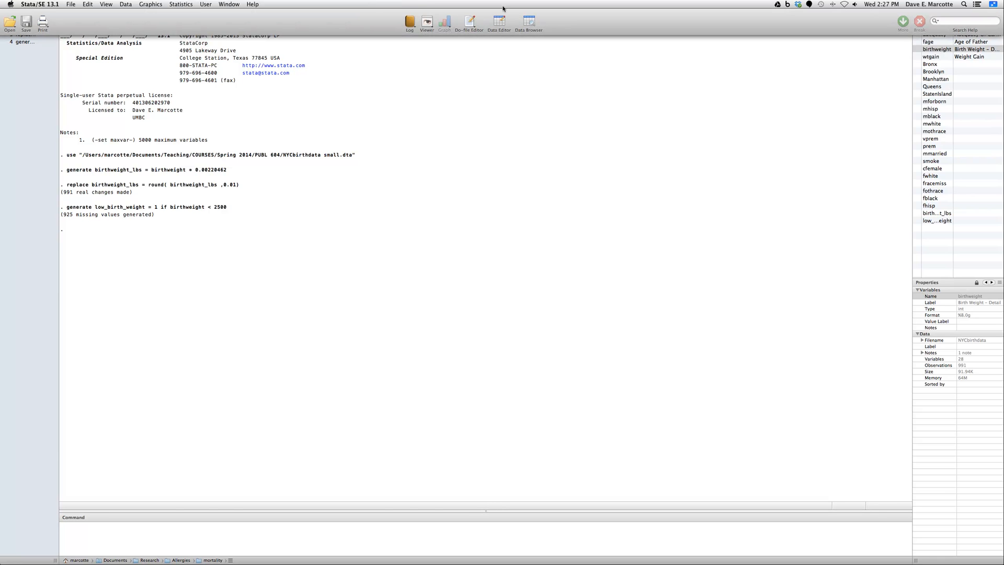
{"action": "left_click", "coordinate": [531, 21]}
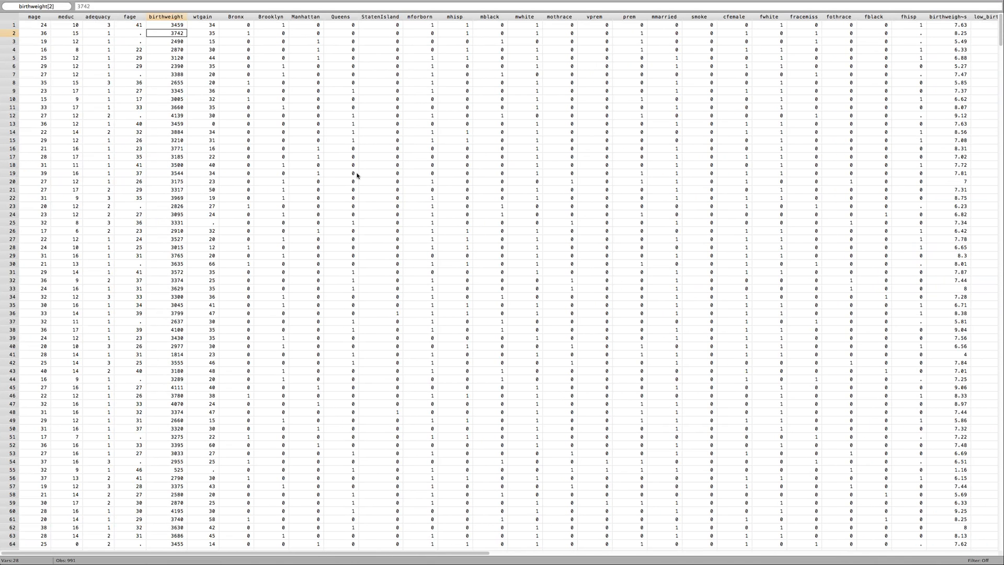
{"action": "scroll", "coordinate": [411, 173], "scroll_direction": "left", "scroll_amount": 2}
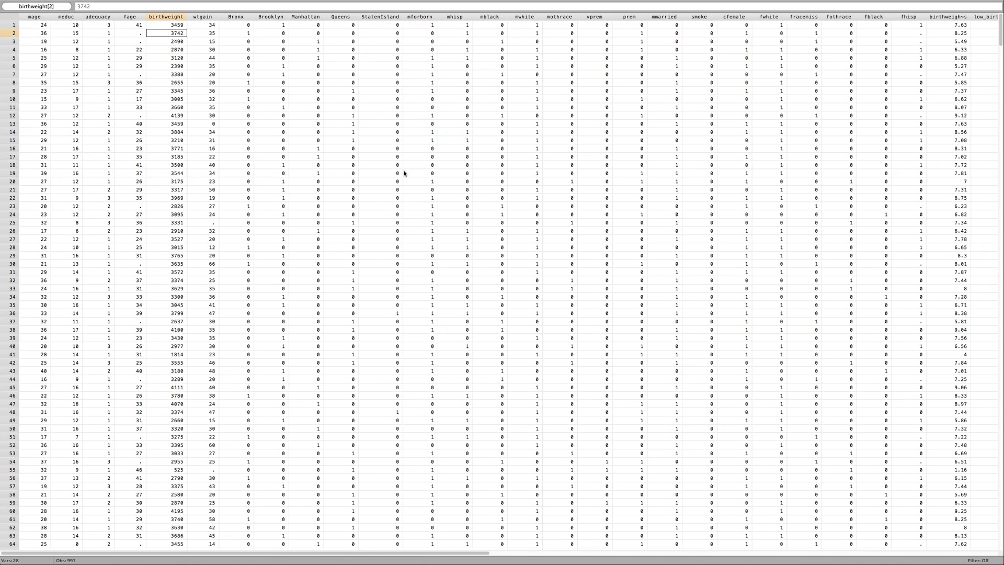
{"action": "left_click", "coordinate": [180, 26]}
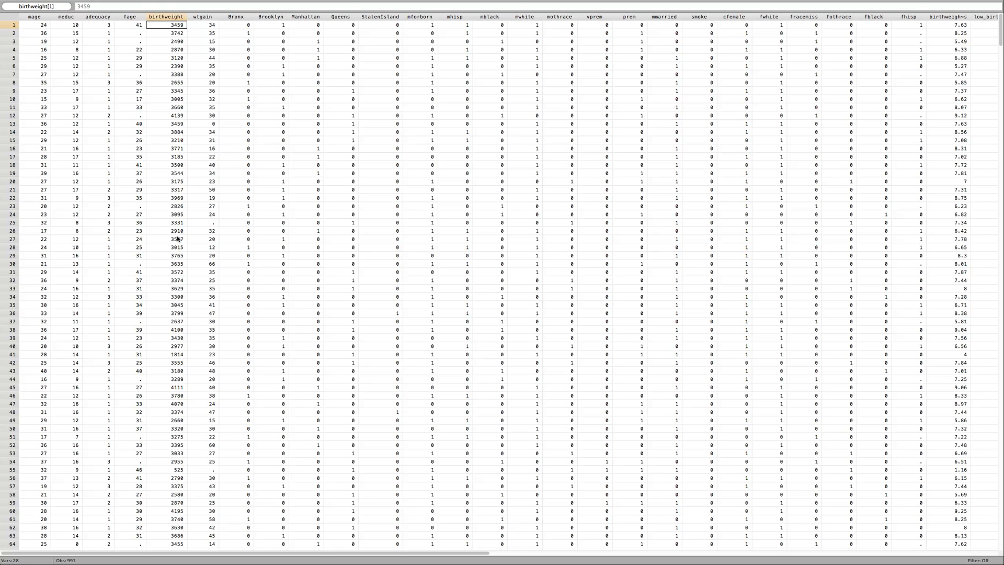
{"action": "scroll", "coordinate": [177, 309], "scroll_direction": "down", "scroll_amount": 1}
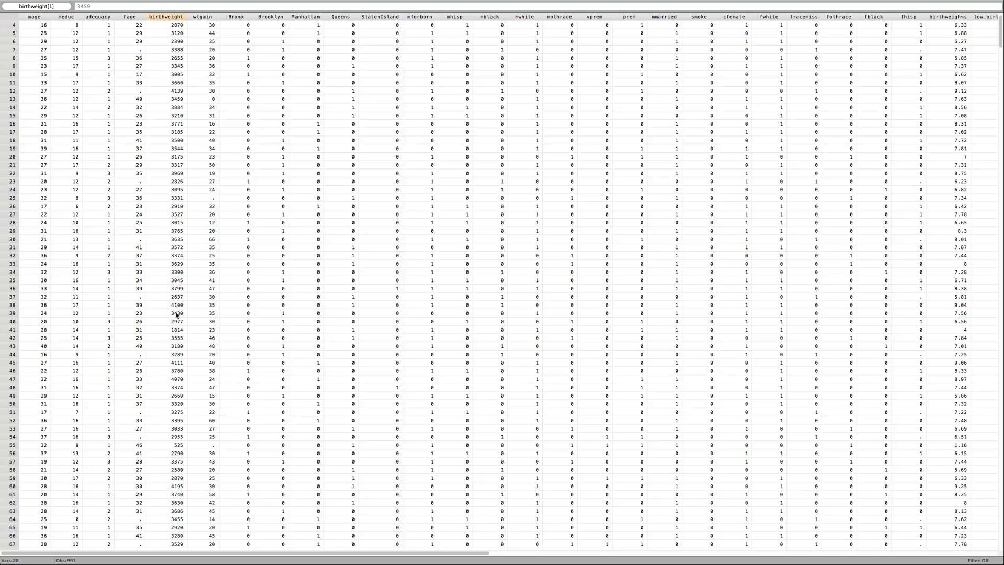
{"action": "left_click", "coordinate": [177, 331]}
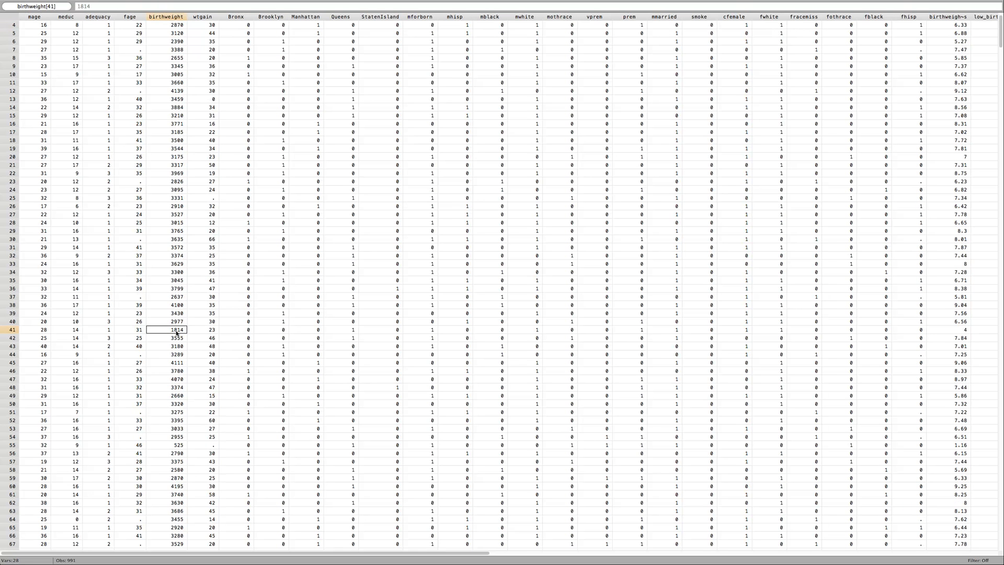
{"action": "left_click", "coordinate": [13, 331]}
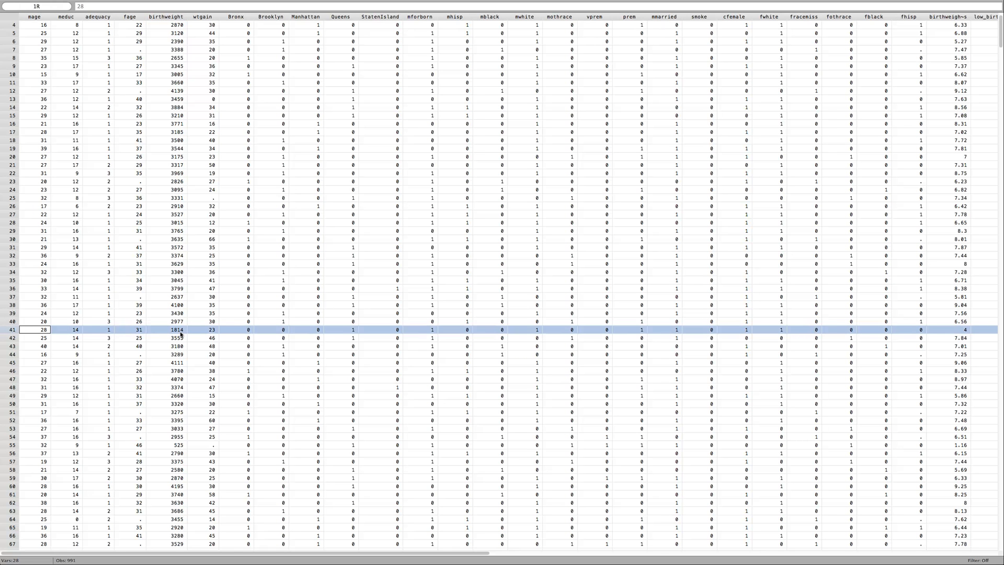
{"action": "scroll", "coordinate": [180, 333], "scroll_direction": "right", "scroll_amount": 10}
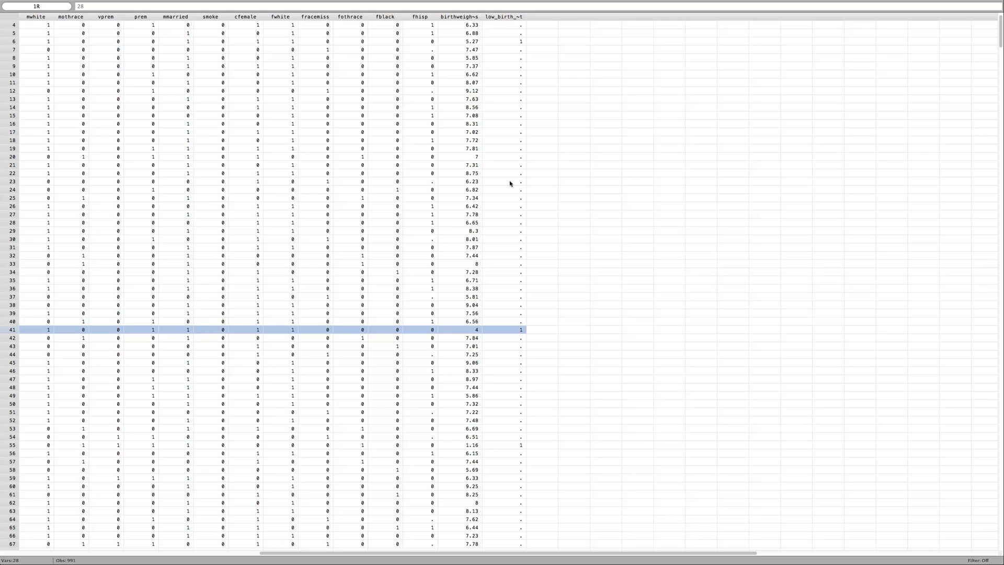
{"action": "left_click", "coordinate": [519, 332]}
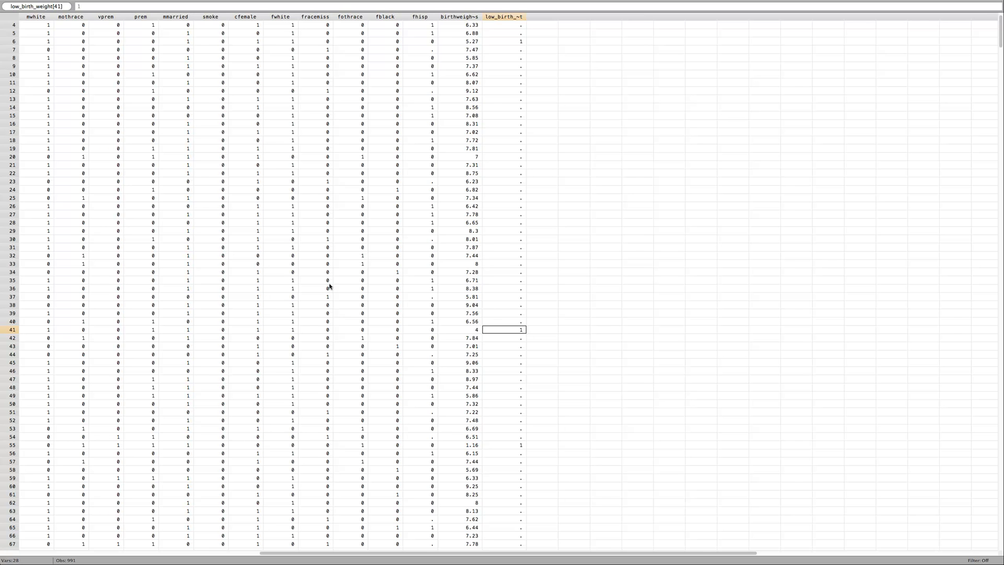
Compare the birthweight of the first observation with its low_birth_weight value
{"action": "scroll", "coordinate": [460, 132], "scroll_direction": "up", "scroll_amount": 2}
{"action": "scroll", "coordinate": [413, 113], "scroll_direction": "right", "scroll_amount": 6}
{"action": "scroll", "coordinate": [361, 115], "scroll_direction": "left", "scroll_amount": 10}
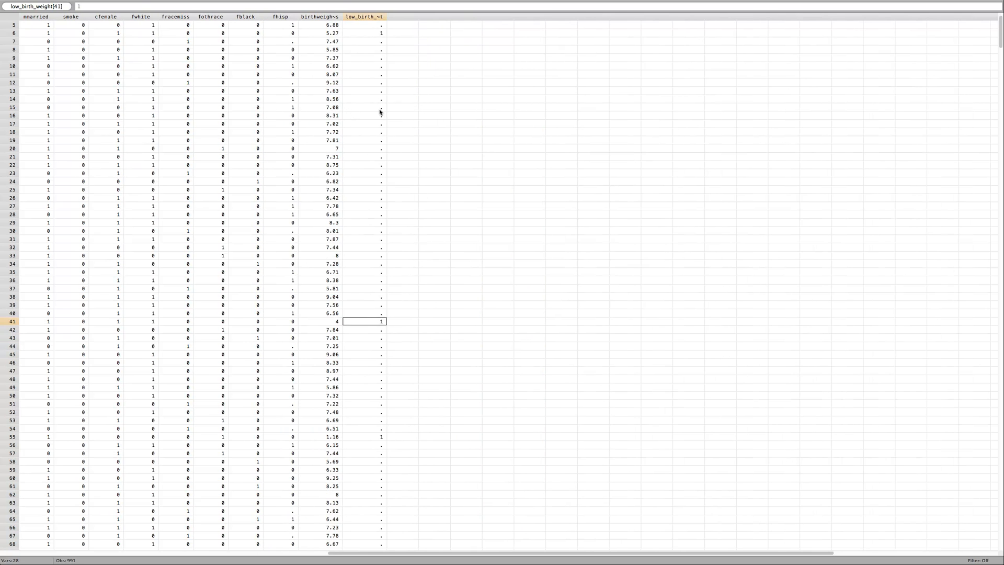
{"action": "scroll", "coordinate": [305, 89], "scroll_direction": "left", "scroll_amount": 3}
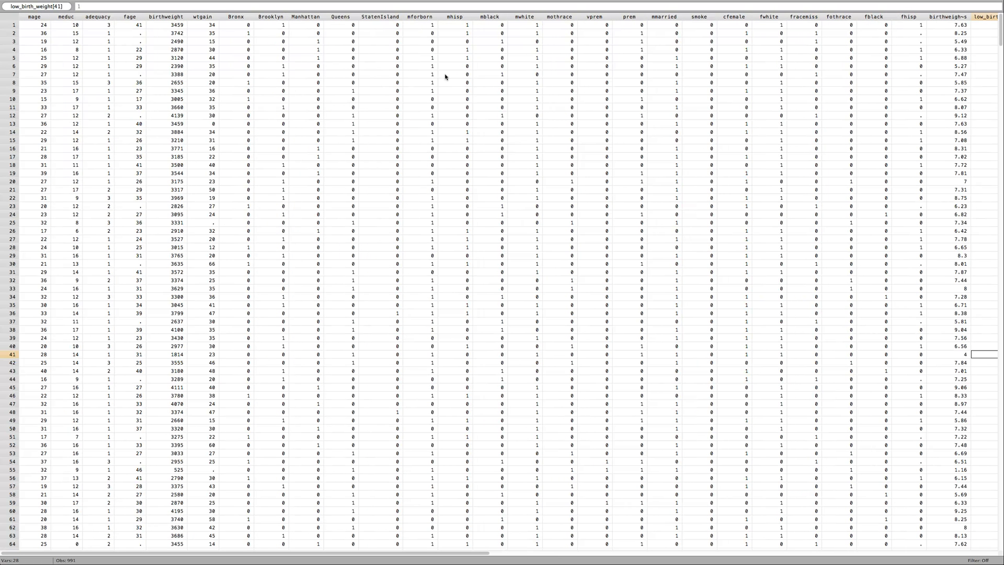
{"action": "left_click", "coordinate": [184, 24]}
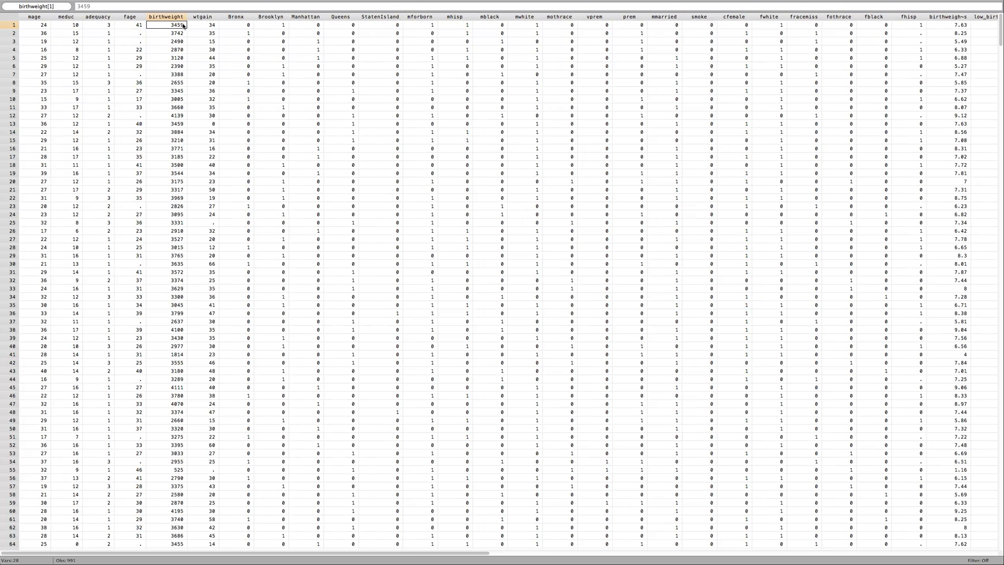
{"action": "key", "text": "Right"}
{"action": "key", "text": "Right"}
{"action": "key", "text": "Right"}
{"action": "key", "text": "Right"}
{"action": "key", "text": "Right"}
{"action": "key", "text": "Right"}
{"action": "key", "text": "Right"}
{"action": "key", "text": "Right"}
{"action": "key", "text": "Right"}
{"action": "key", "text": "Right"}
{"action": "key", "text": "Right"}
{"action": "key", "text": "Right"}
{"action": "key", "text": "Right"}
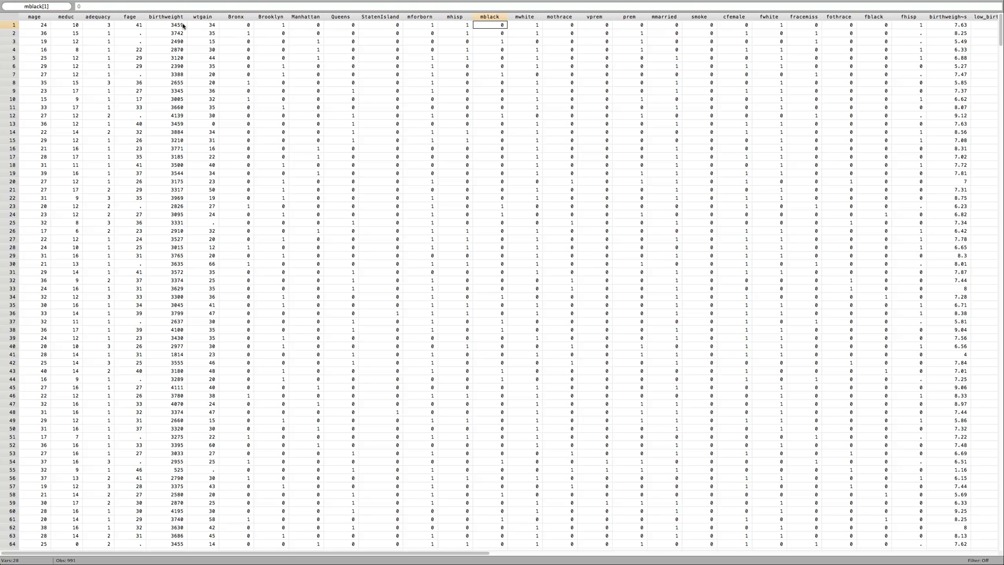
{"action": "key", "text": "Right"}
{"action": "key", "text": "Right"}
{"action": "key", "text": "Right"}
{"action": "key", "text": "Right"}
{"action": "key", "text": "Right"}
{"action": "key", "text": "Right"}
{"action": "key", "text": "Right"}
{"action": "key", "text": "Right"}
{"action": "key", "text": "Right"}
{"action": "key", "text": "Right"}
{"action": "key", "text": "Right"}
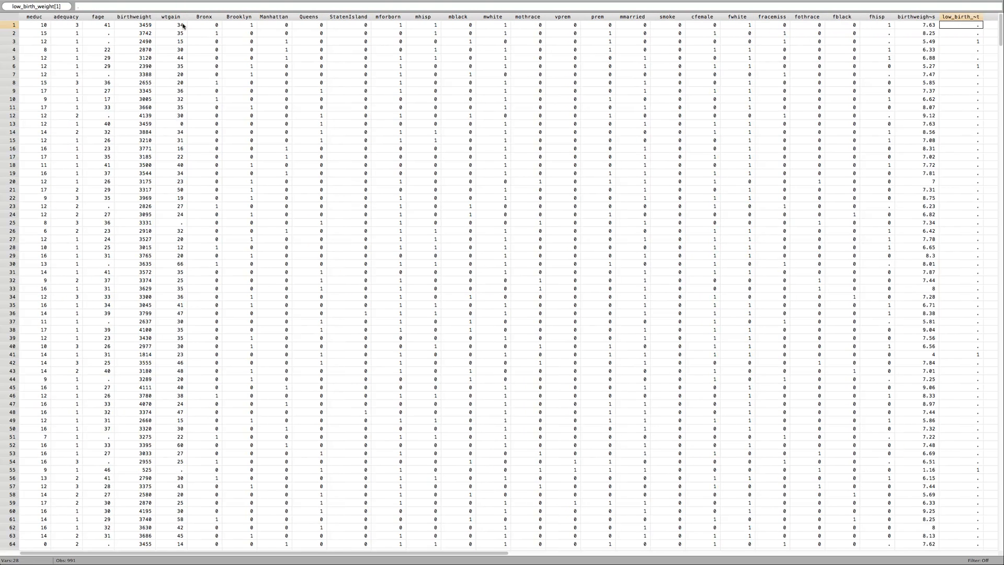
{"action": "key", "text": "Left"}
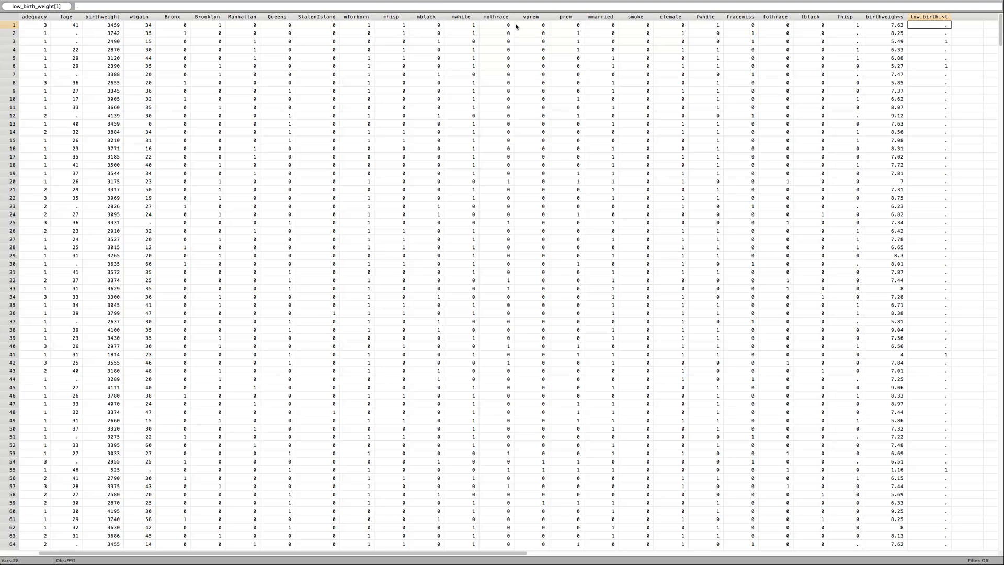
Return to the main Stata window and set up a contents replacement of low_birth_weight with the value 0
{"action": "mouse_move", "coordinate": [391, 2]}
{"action": "mouse_move", "coordinate": [270, 2]}
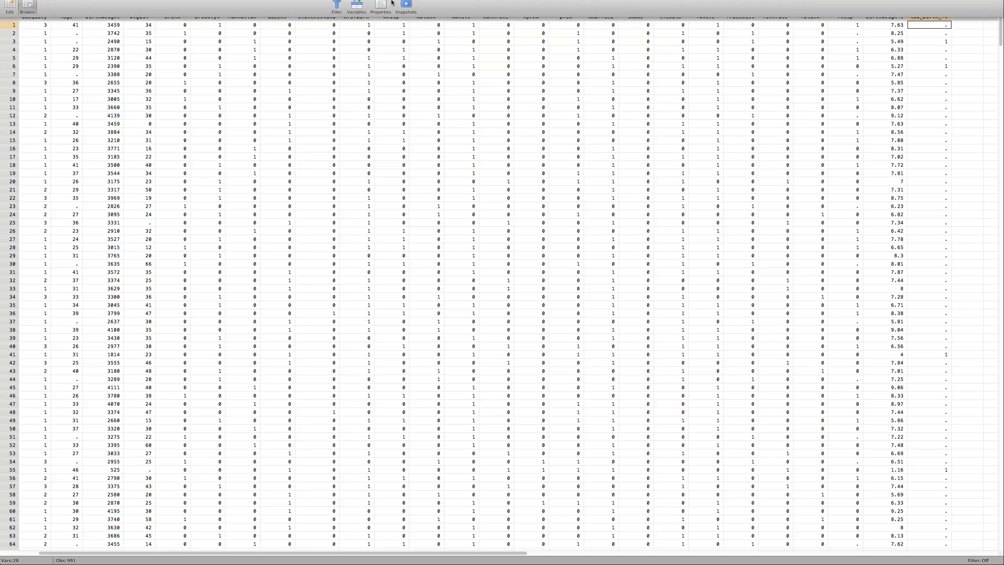
{"action": "left_click", "coordinate": [205, 6]}
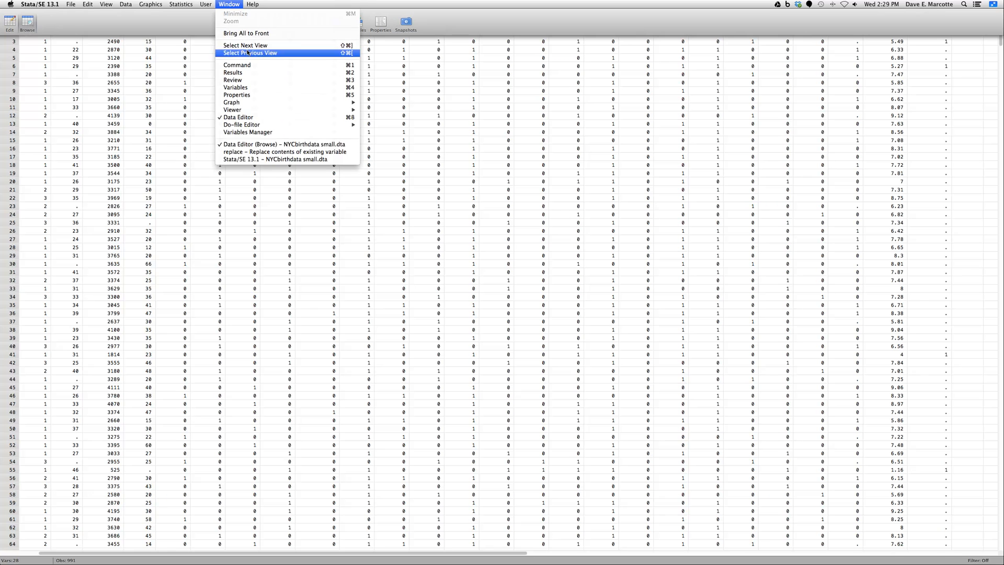
{"action": "left_click", "coordinate": [258, 159]}
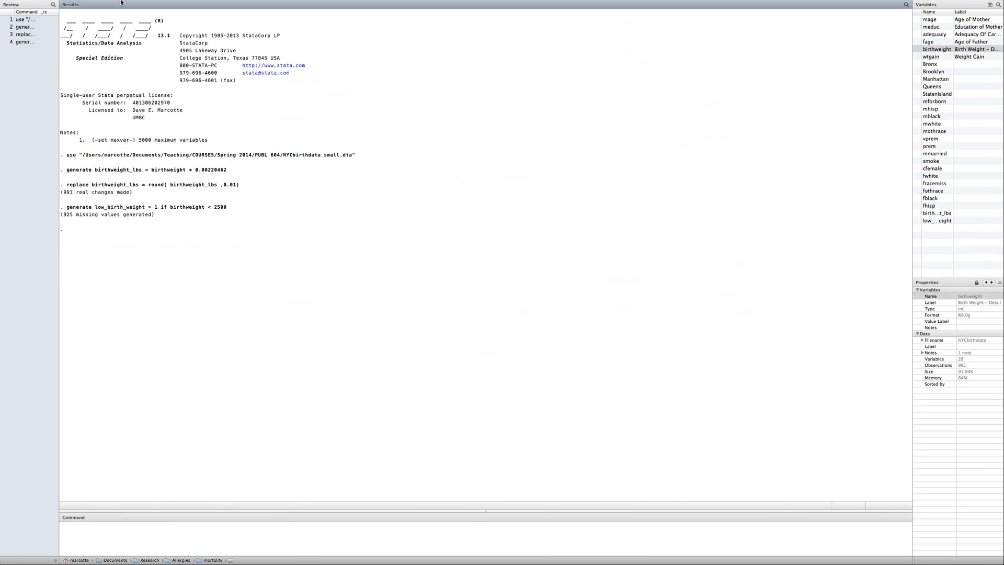
{"action": "left_click", "coordinate": [124, 4]}
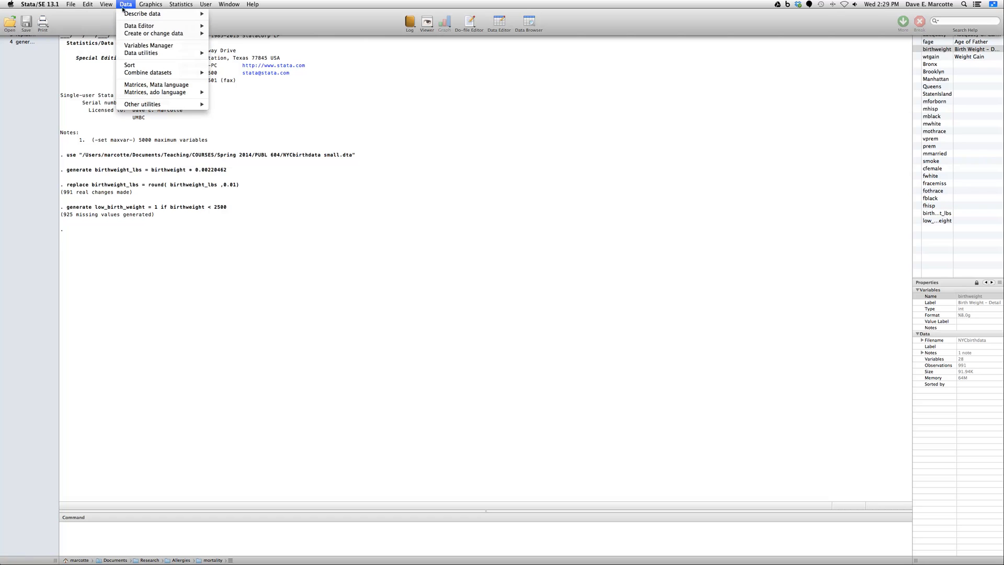
{"action": "mouse_move", "coordinate": [131, 35]}
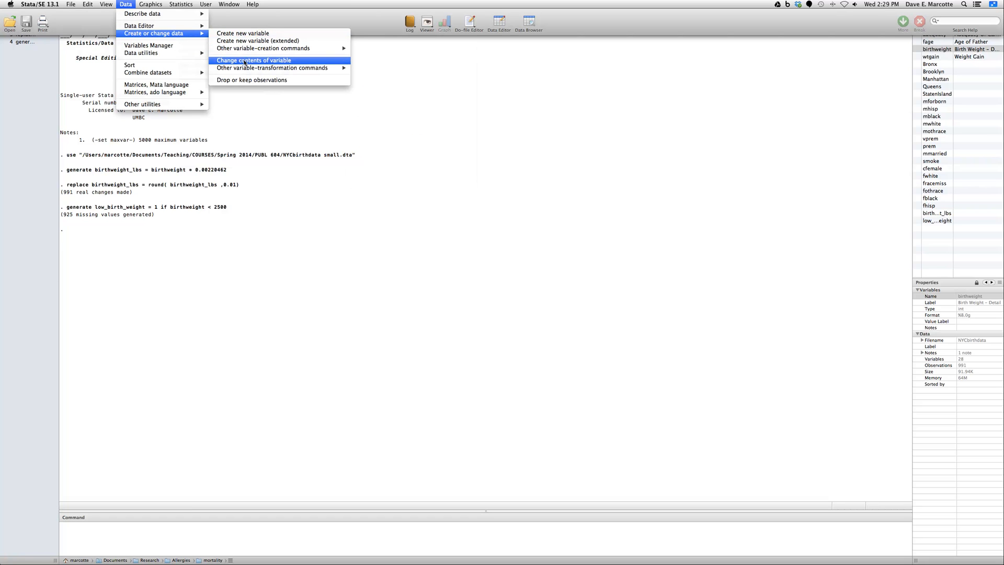
{"action": "left_click", "coordinate": [254, 60]}
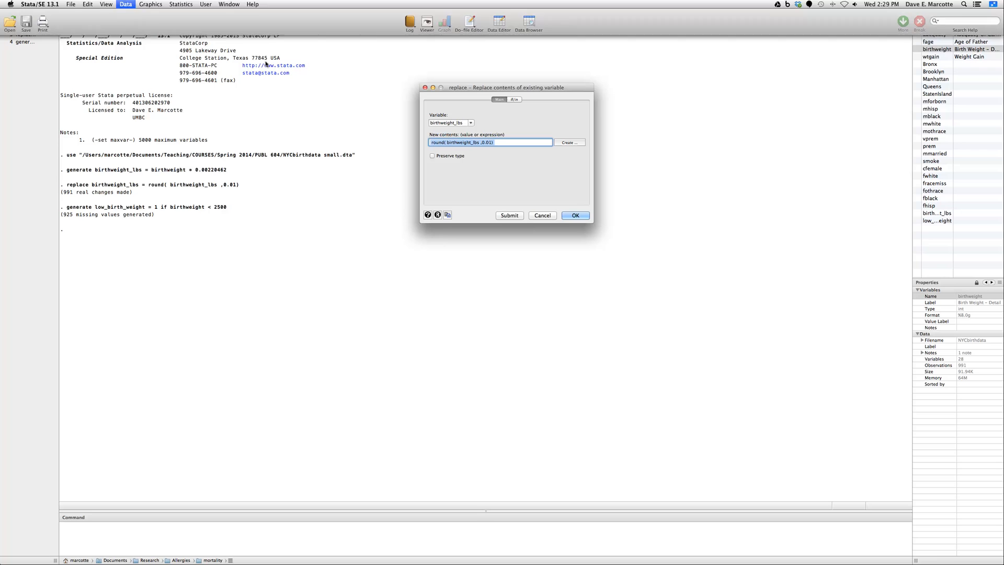
{"action": "left_click", "coordinate": [470, 123]}
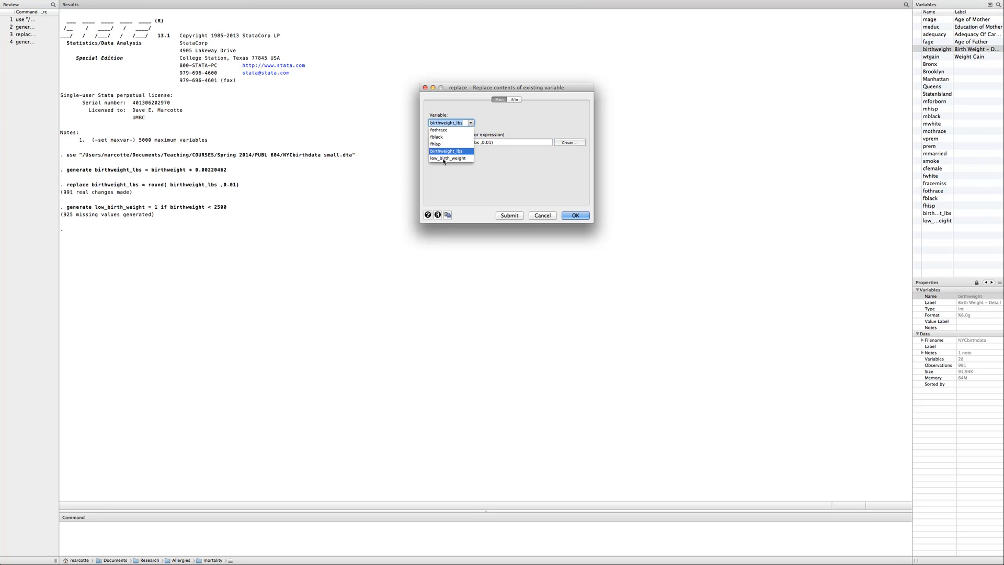
{"action": "left_click", "coordinate": [463, 158]}
{"action": "left_click_drag", "start_coordinate": [495, 143], "coordinate": [392, 144]}
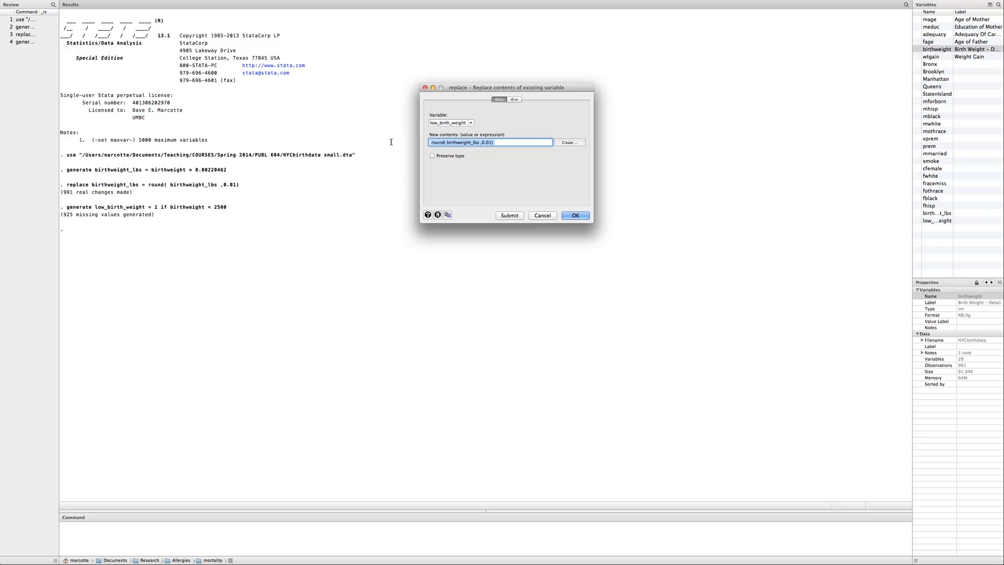
{"action": "type", "text": "0"}
Restrict the replacement to observations with birthweight >= 2500 and run it
{"action": "left_click", "coordinate": [513, 99]}
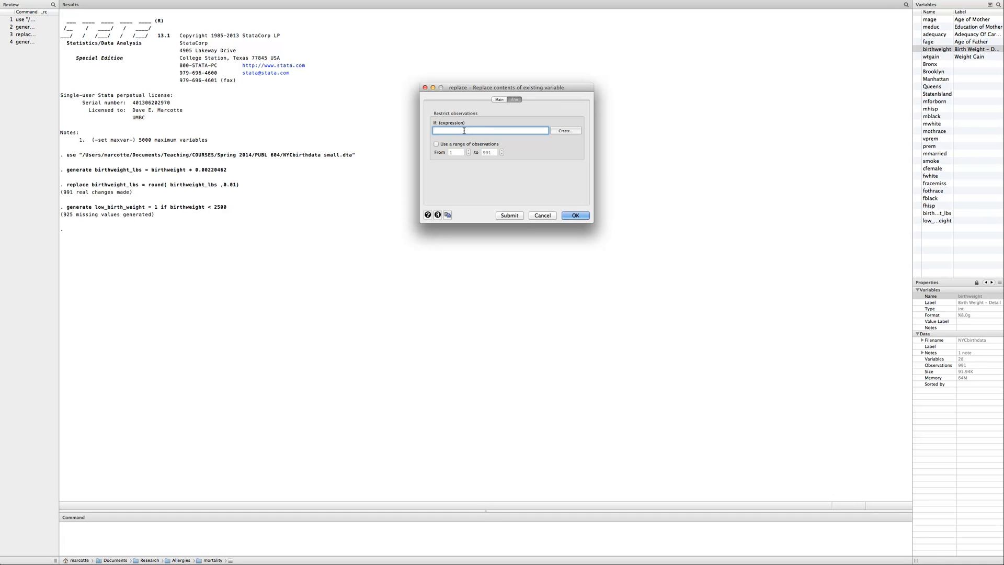
{"action": "left_click", "coordinate": [934, 50]}
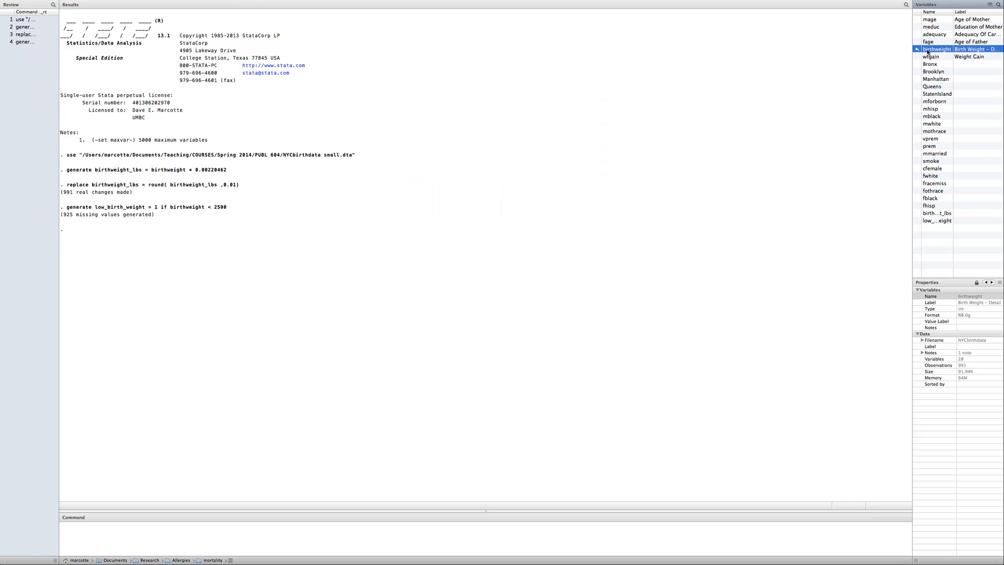
{"action": "mouse_move", "coordinate": [312, 2]}
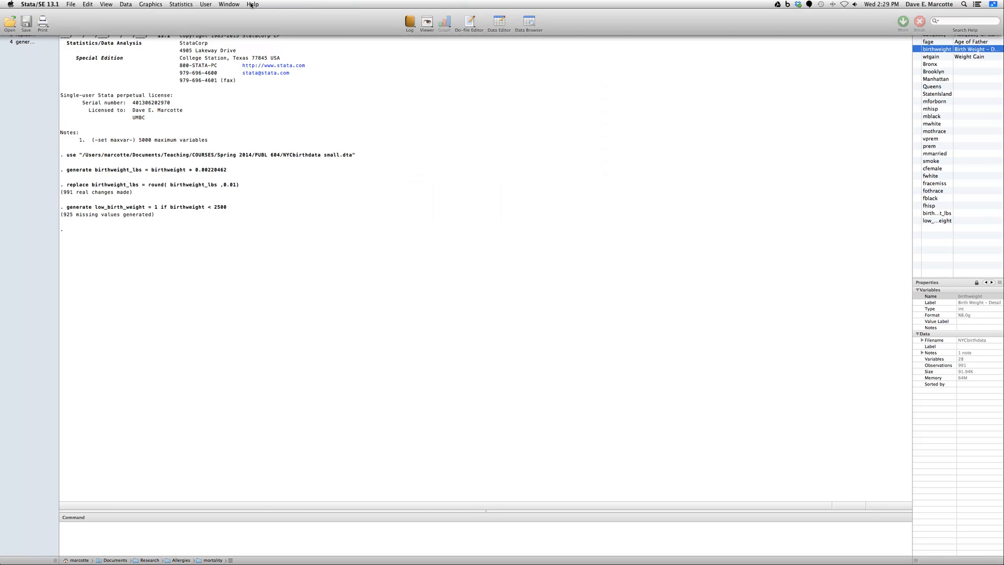
{"action": "left_click", "coordinate": [229, 4]}
{"action": "left_click", "coordinate": [238, 151]}
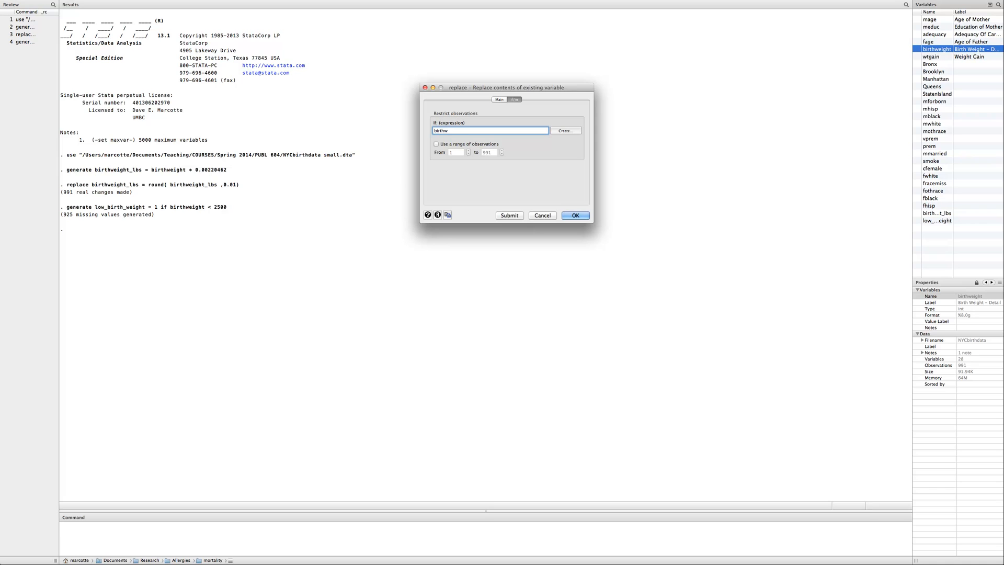
{"action": "type", "text": "eig"}
{"action": "type", "text": "ht >= 2500"}
{"action": "left_click_drag", "start_coordinate": [466, 132], "coordinate": [459, 132]}
{"action": "left_click", "coordinate": [575, 216]}
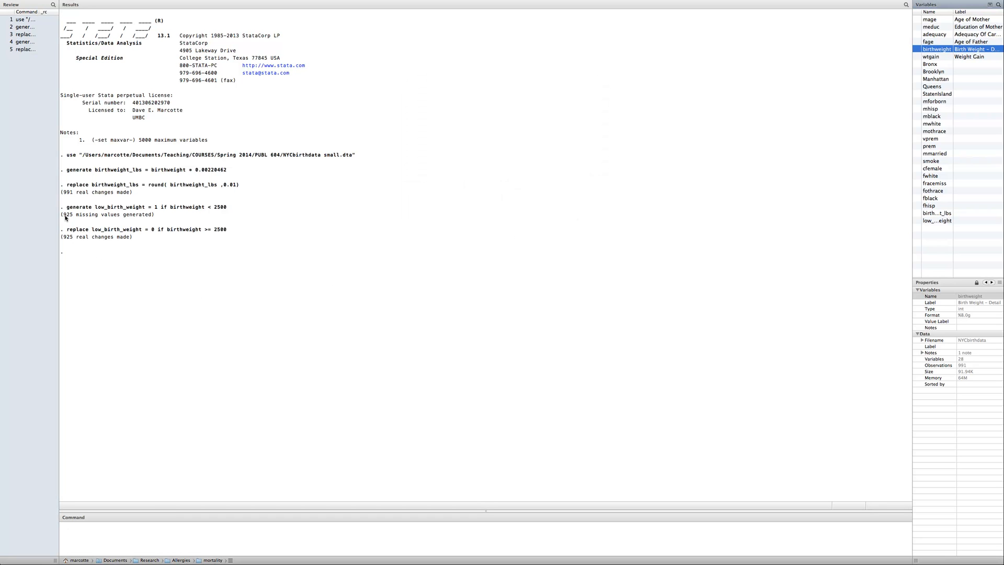
Compare the missing-value message for the generated low_birth_weight with the change message of its replacement
{"action": "left_click_drag", "start_coordinate": [64, 217], "coordinate": [148, 218]}
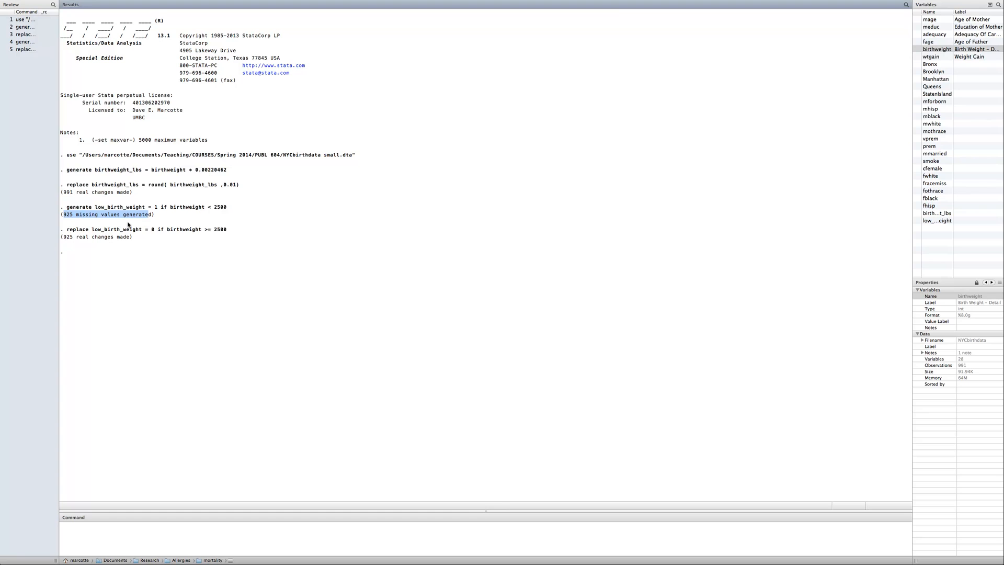
{"action": "left_click", "coordinate": [74, 241]}
{"action": "left_click", "coordinate": [177, 534]}
Open the data browser and check the first observation's birthweight against its low_birth_weight value
{"action": "mouse_move", "coordinate": [460, 1]}
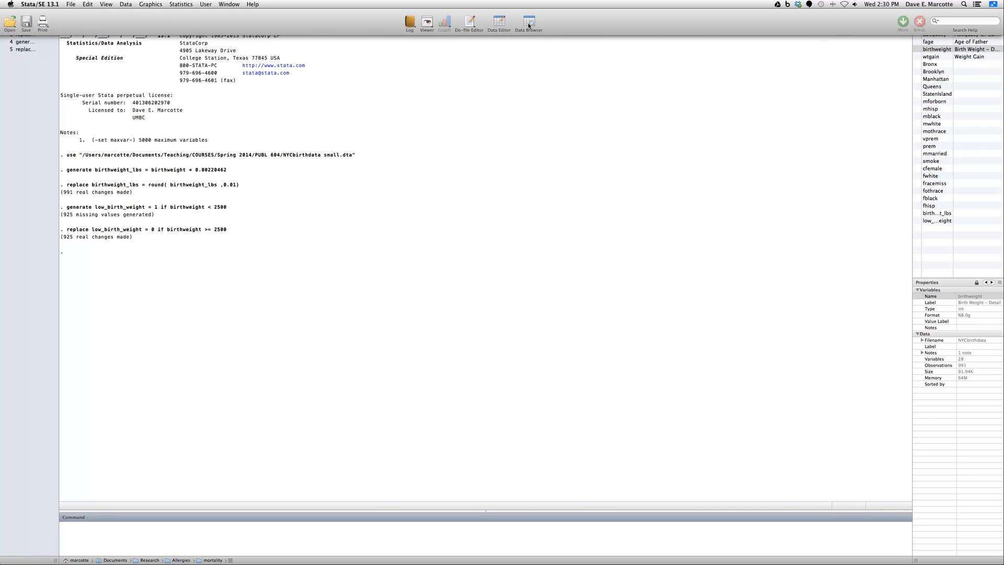
{"action": "left_click", "coordinate": [527, 25]}
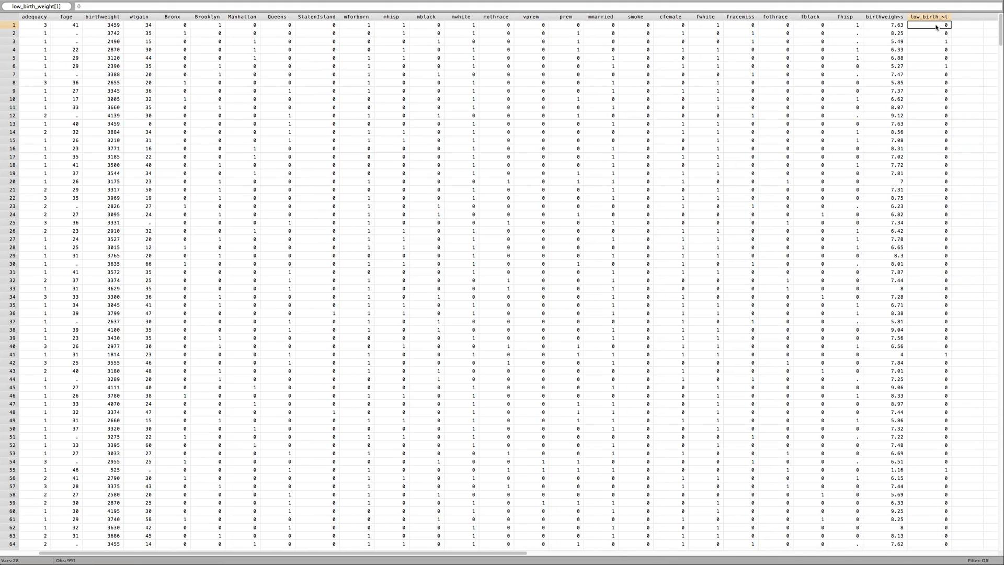
{"action": "left_click", "coordinate": [108, 26]}
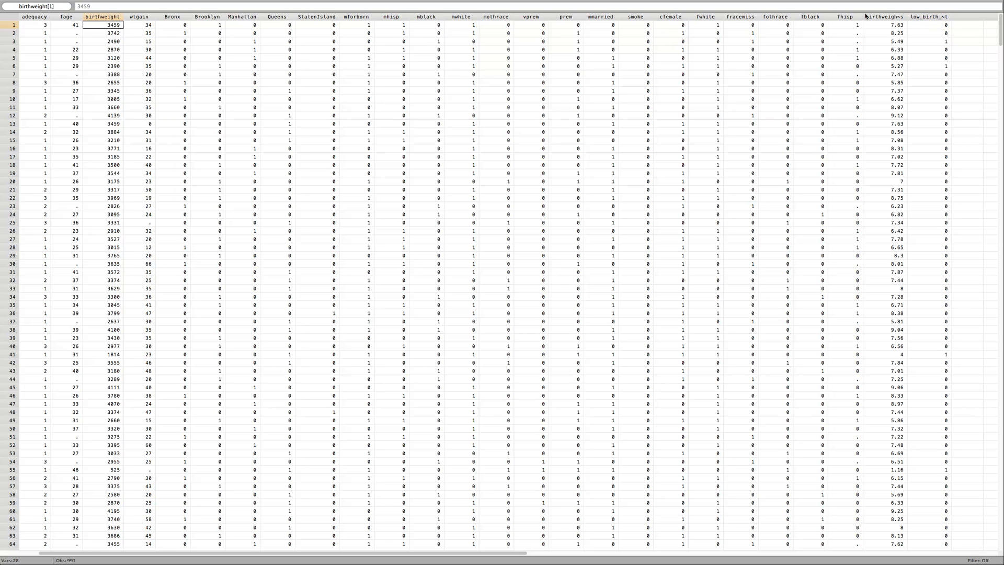
{"action": "left_click", "coordinate": [929, 25]}
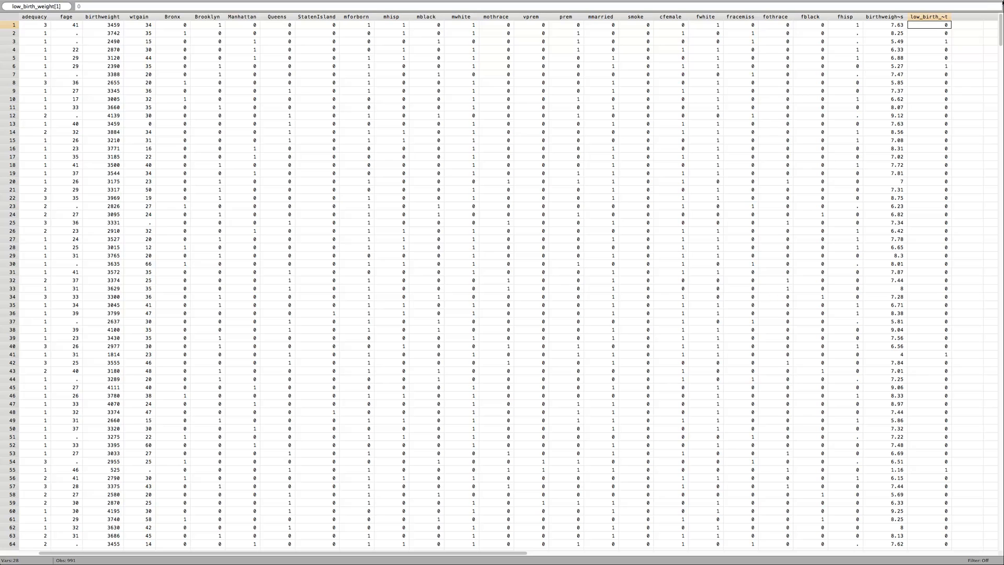
Return to the main Stata window and tabulate the meduc variable
{"action": "mouse_move", "coordinate": [987, 2]}
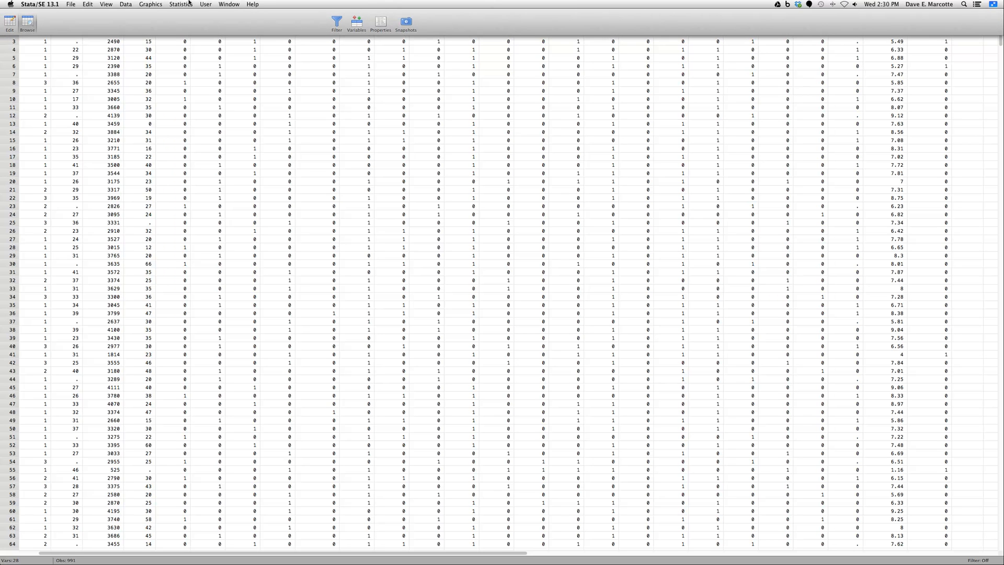
{"action": "left_click", "coordinate": [233, 6]}
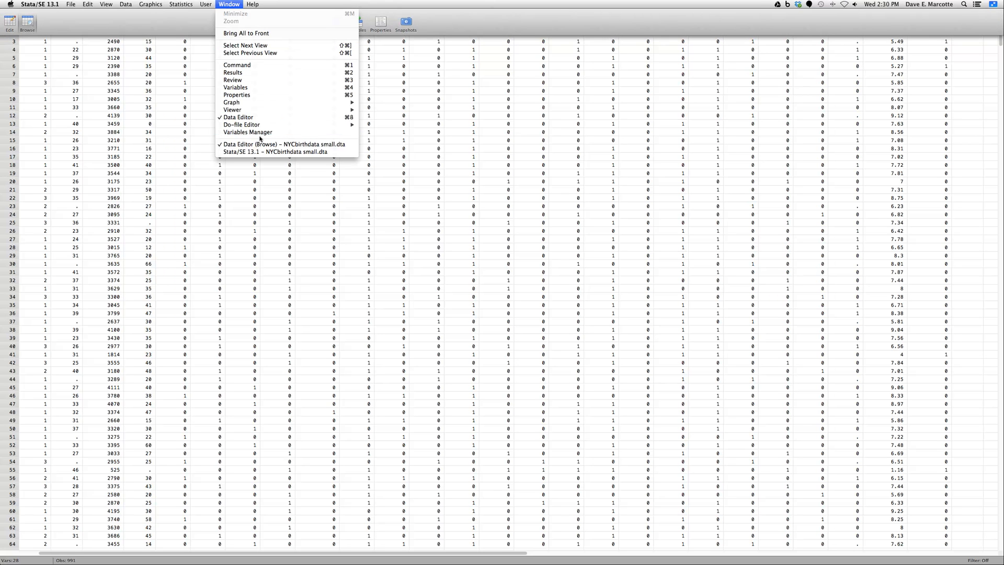
{"action": "left_click", "coordinate": [264, 152]}
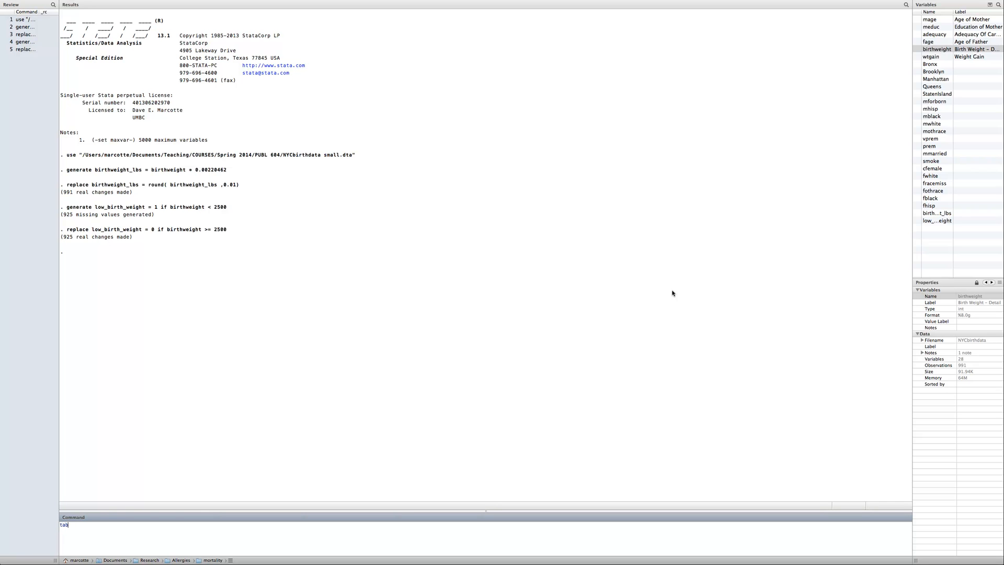
{"action": "type", "text": "duc"}
{"action": "key", "text": "Return"}
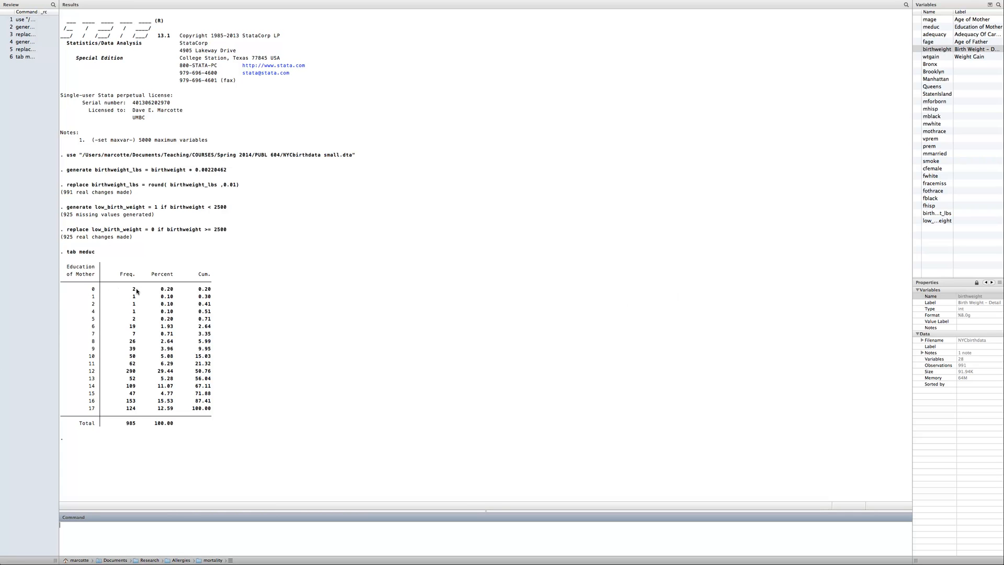
Examine the meduc frequencies for the lowest education values, 12 years, and 16 to 17 years
{"action": "left_click_drag", "start_coordinate": [138, 289], "coordinate": [82, 296]}
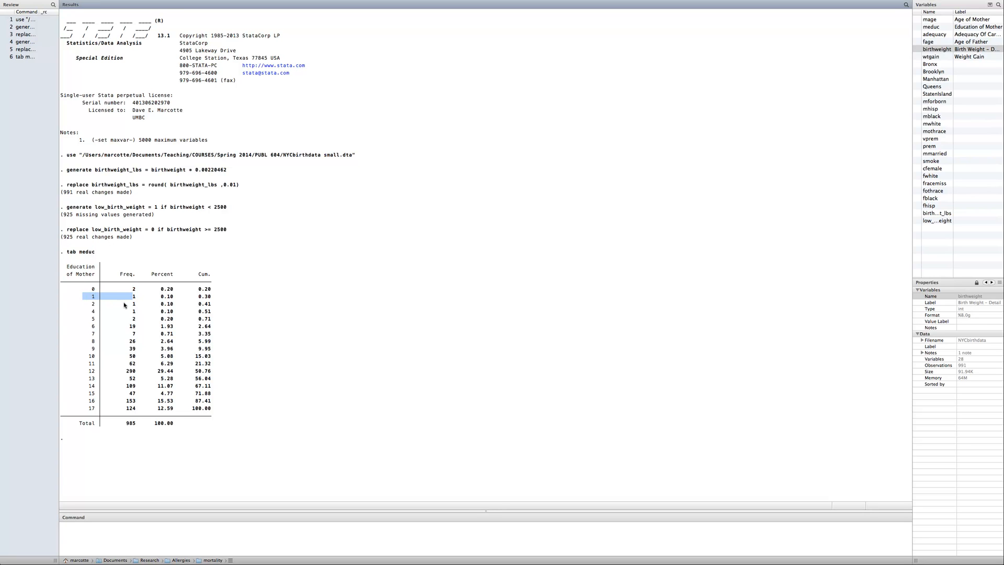
{"action": "left_click_drag", "start_coordinate": [139, 372], "coordinate": [81, 371]}
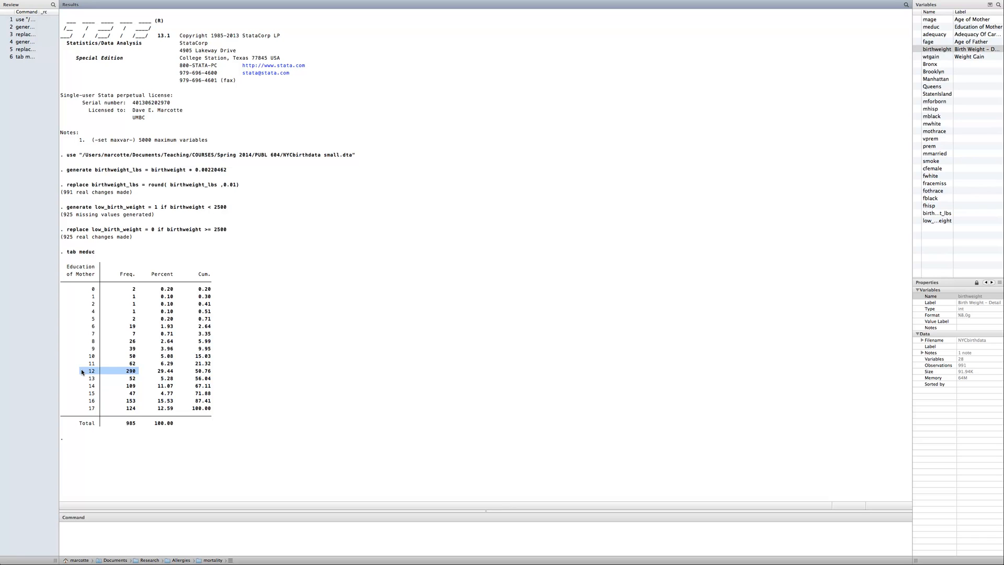
{"action": "left_click", "coordinate": [134, 381]}
{"action": "left_click_drag", "start_coordinate": [137, 400], "coordinate": [81, 411]}
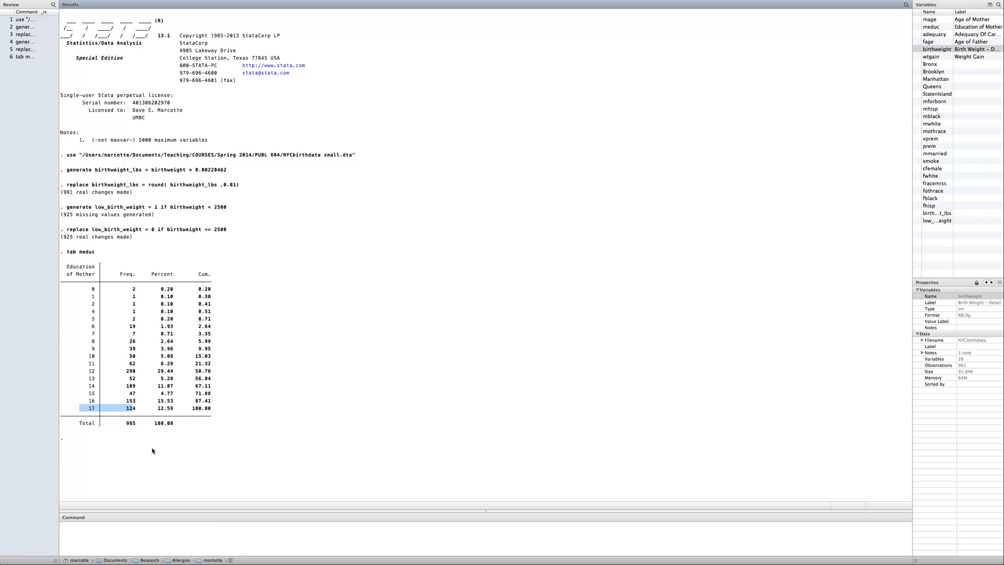
Review the meduc table as three groups: 0 to 11 years, exactly 12 years, and 13 to 17 years
{"action": "left_click", "coordinate": [118, 358]}
{"action": "left_click_drag", "start_coordinate": [138, 365], "coordinate": [83, 290]}
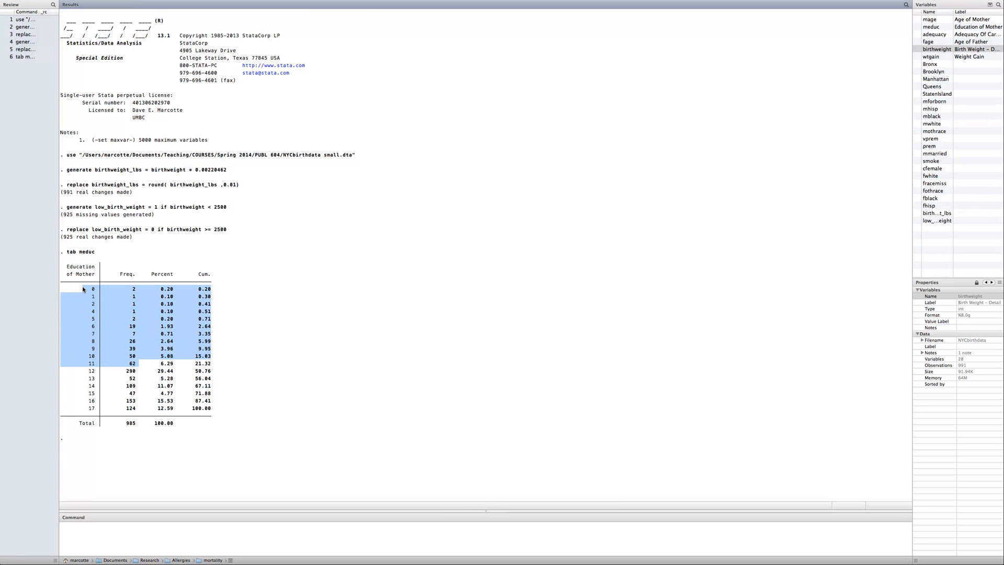
{"action": "left_click", "coordinate": [121, 396]}
{"action": "left_click_drag", "start_coordinate": [141, 371], "coordinate": [82, 372]}
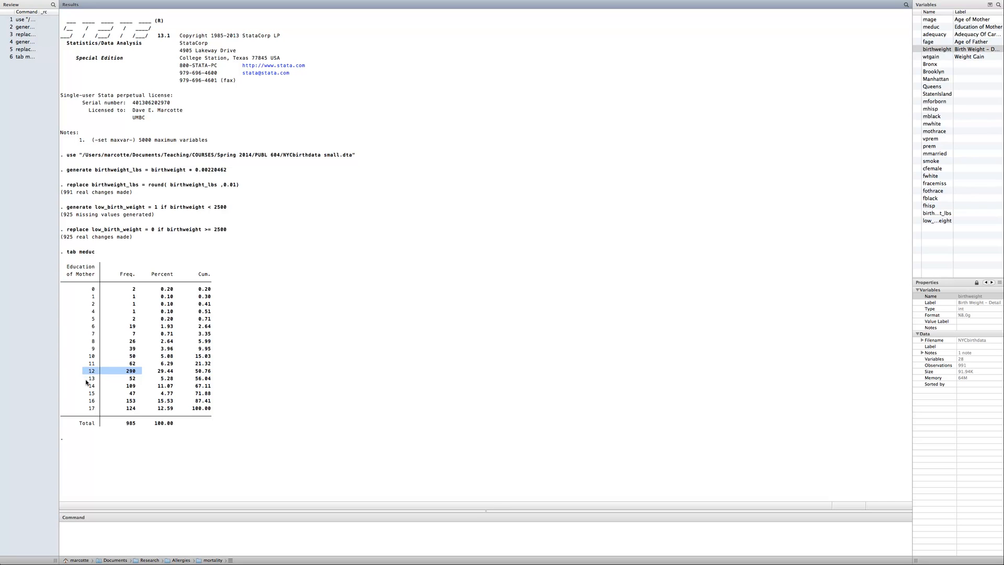
{"action": "left_click", "coordinate": [88, 383]}
{"action": "left_click_drag", "start_coordinate": [138, 378], "coordinate": [142, 410]}
{"action": "left_click", "coordinate": [119, 386]}
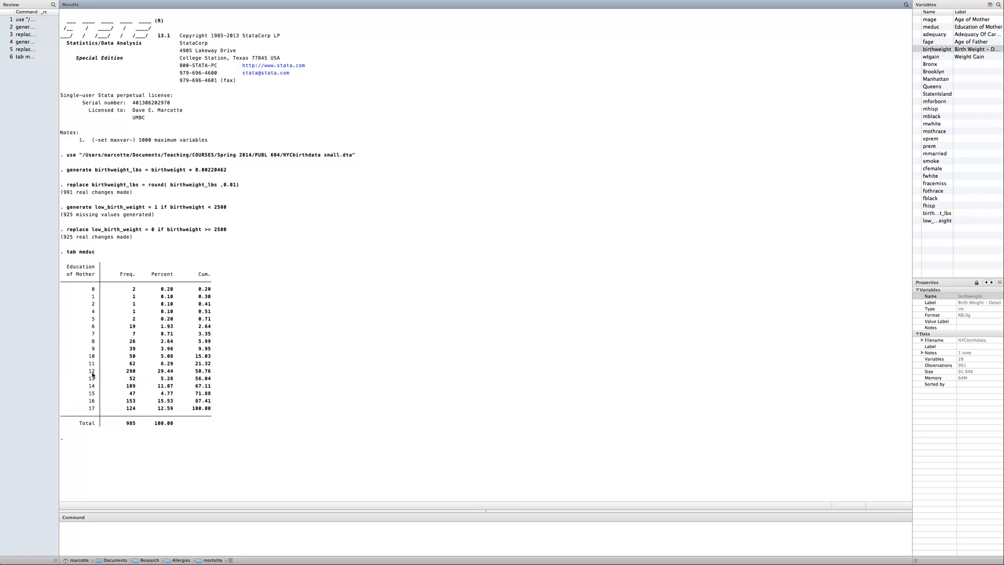
{"action": "left_click_drag", "start_coordinate": [88, 378], "coordinate": [145, 404]}
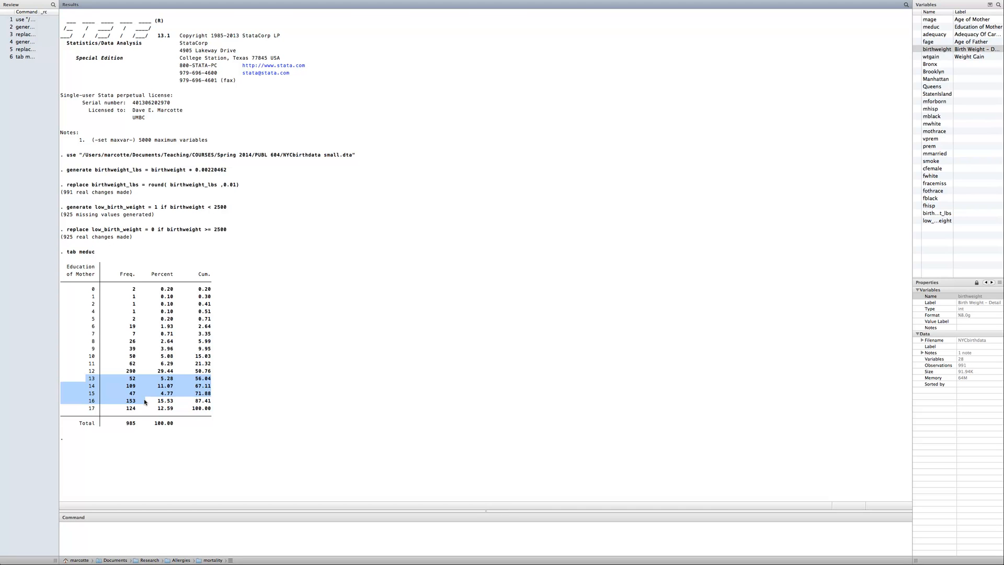
{"action": "left_click_drag", "start_coordinate": [92, 287], "coordinate": [147, 366]}
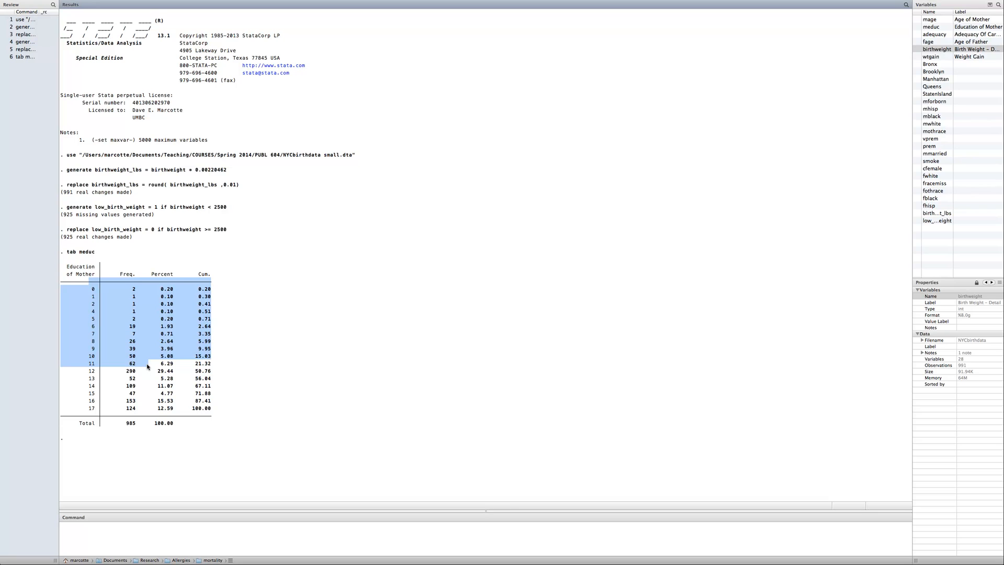
{"action": "left_click", "coordinate": [120, 378]}
{"action": "left_click_drag", "start_coordinate": [79, 372], "coordinate": [150, 372]}
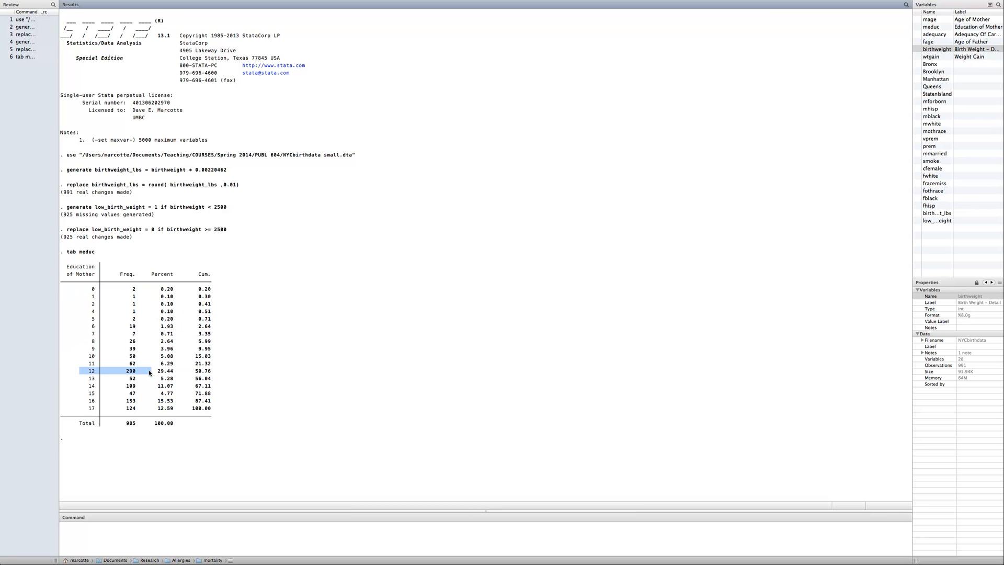
{"action": "left_click_drag", "start_coordinate": [82, 378], "coordinate": [127, 411]}
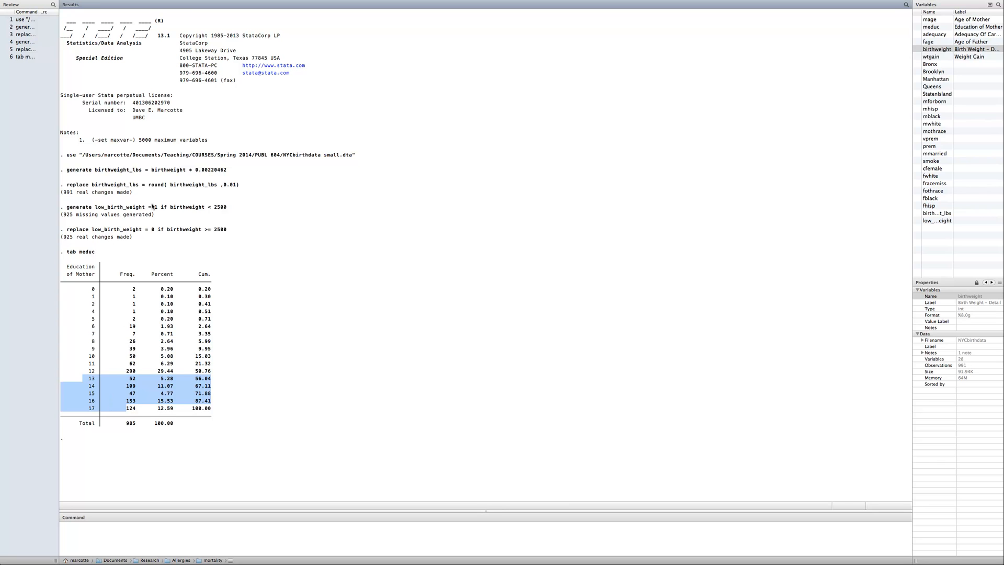
{"action": "left_click", "coordinate": [320, 308]}
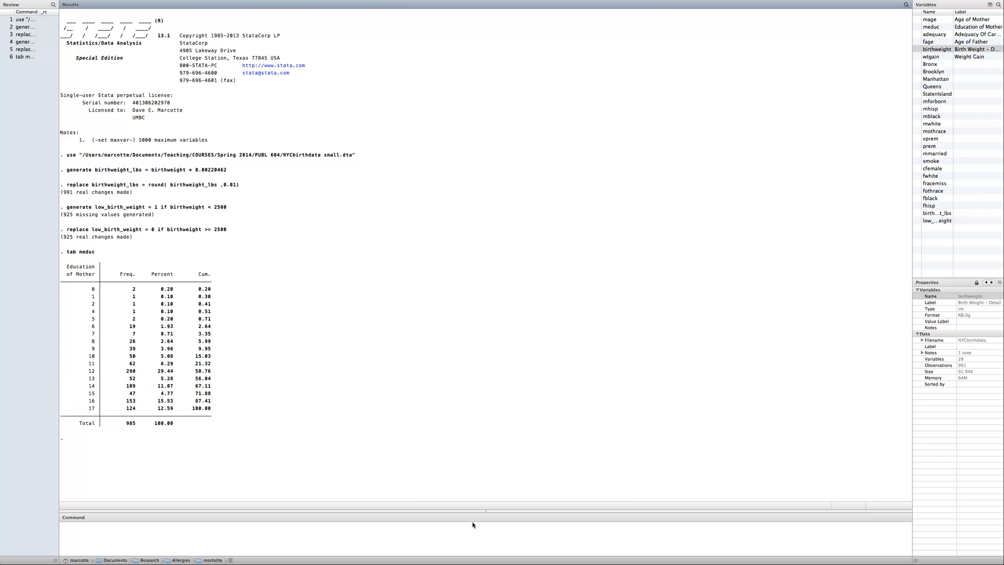
Set up a new float variable named educgrp with the value 1
{"action": "mouse_move", "coordinate": [157, 2]}
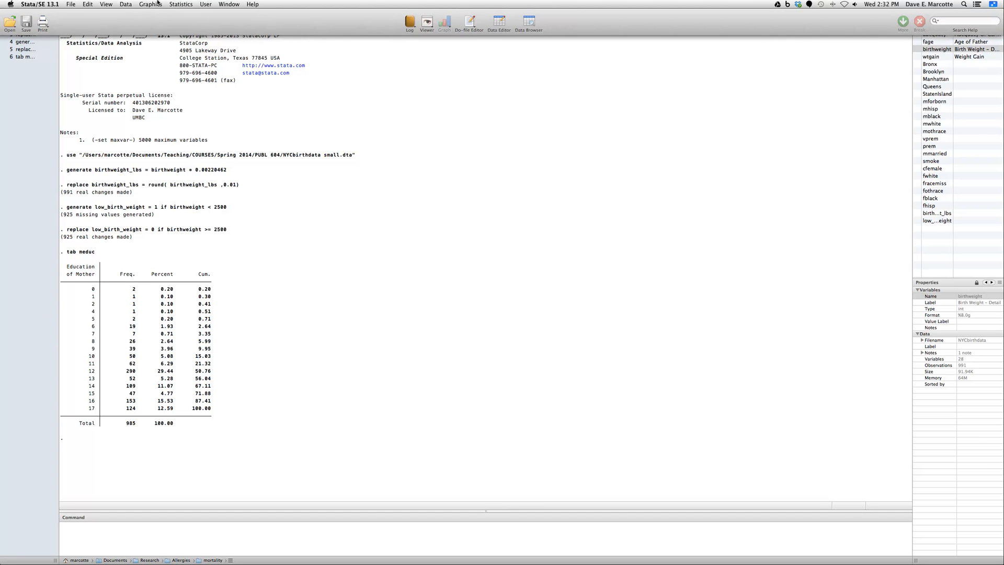
{"action": "left_click", "coordinate": [123, 4]}
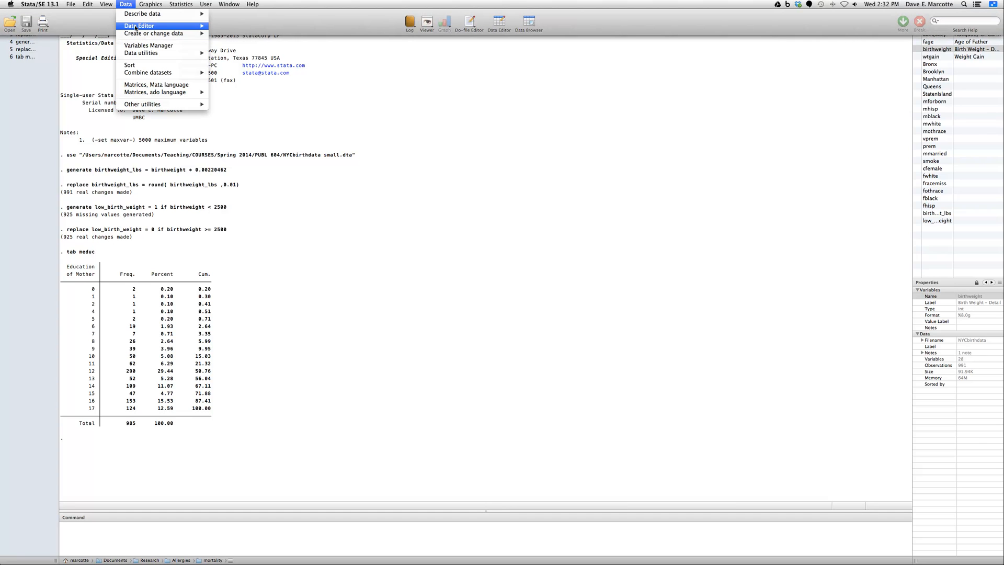
{"action": "mouse_move", "coordinate": [148, 25]}
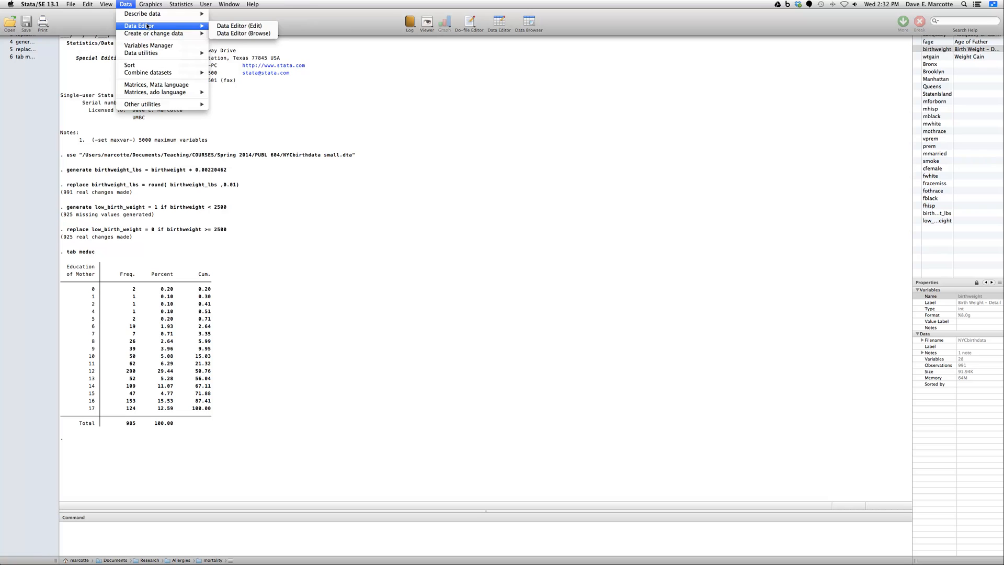
{"action": "left_click", "coordinate": [255, 34]}
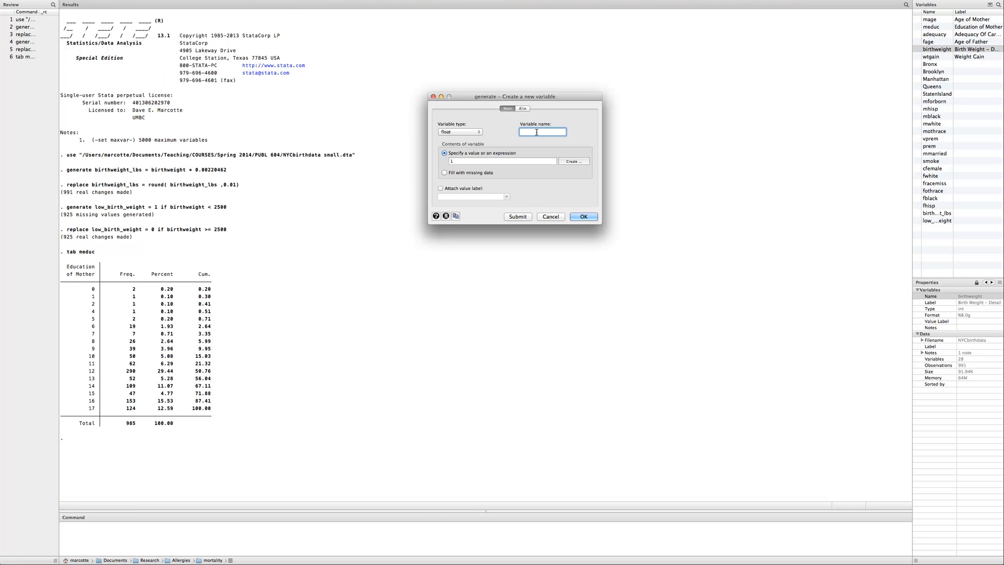
{"action": "type", "text": "educgrp"}
{"action": "left_click", "coordinate": [489, 162]}
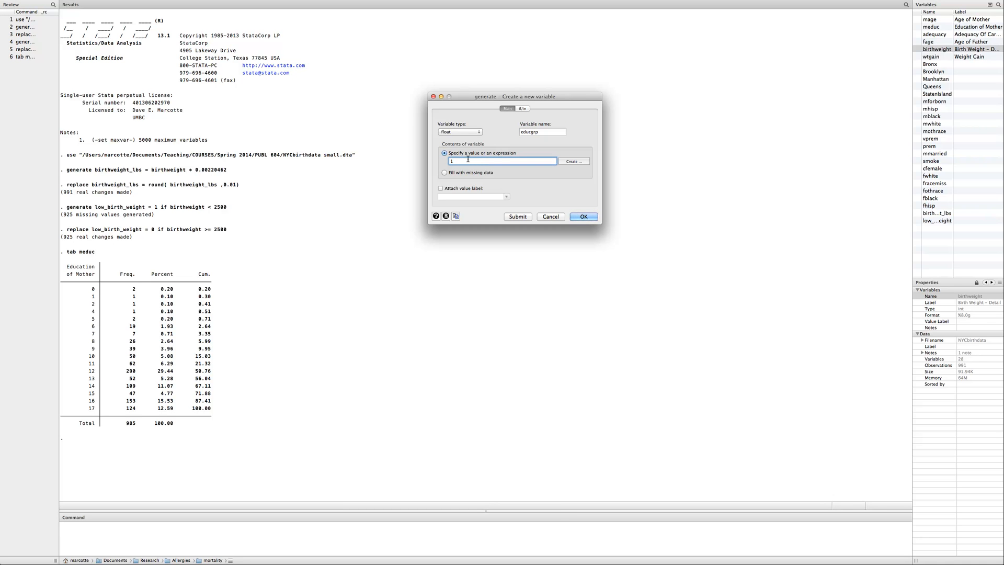
Restrict the new educgrp variable to observations with meduc < 12, generate it, and check the issued command
{"action": "left_click", "coordinate": [522, 109]}
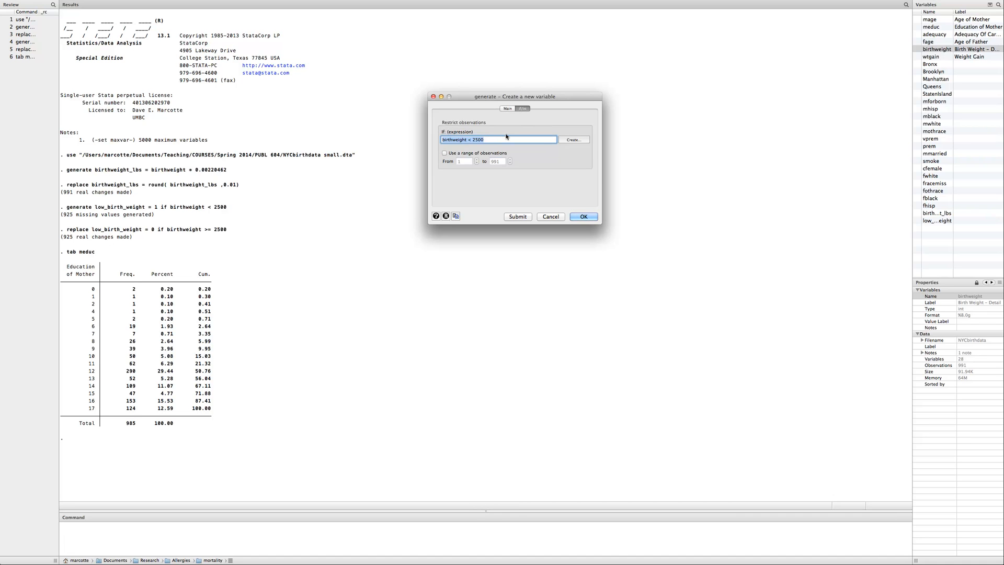
{"action": "key", "text": "BackSpace"}
{"action": "type", "text": "meduc < 12"}
{"action": "left_click_drag", "start_coordinate": [472, 140], "coordinate": [437, 140]}
{"action": "left_click", "coordinate": [507, 108]}
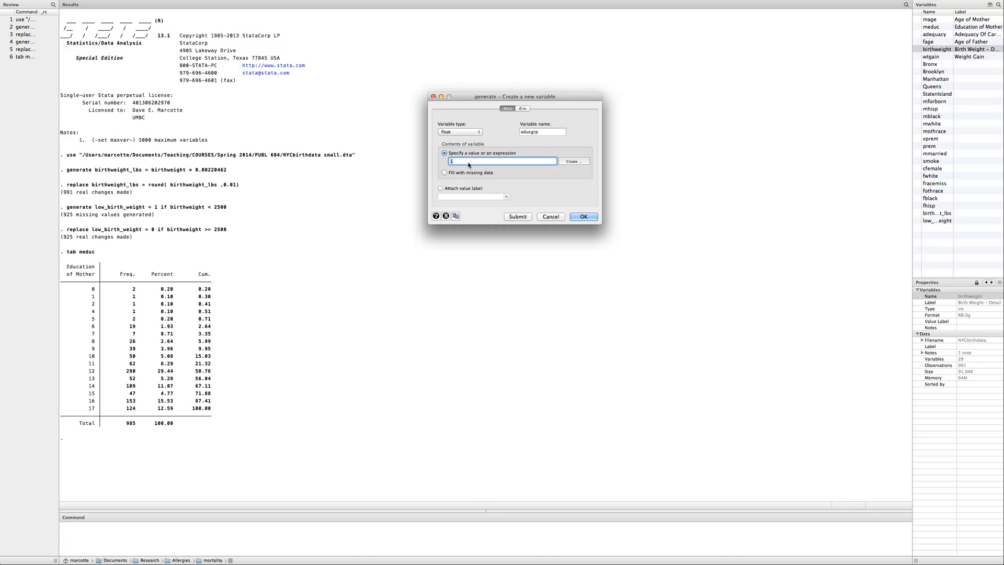
{"action": "left_click", "coordinate": [579, 217]}
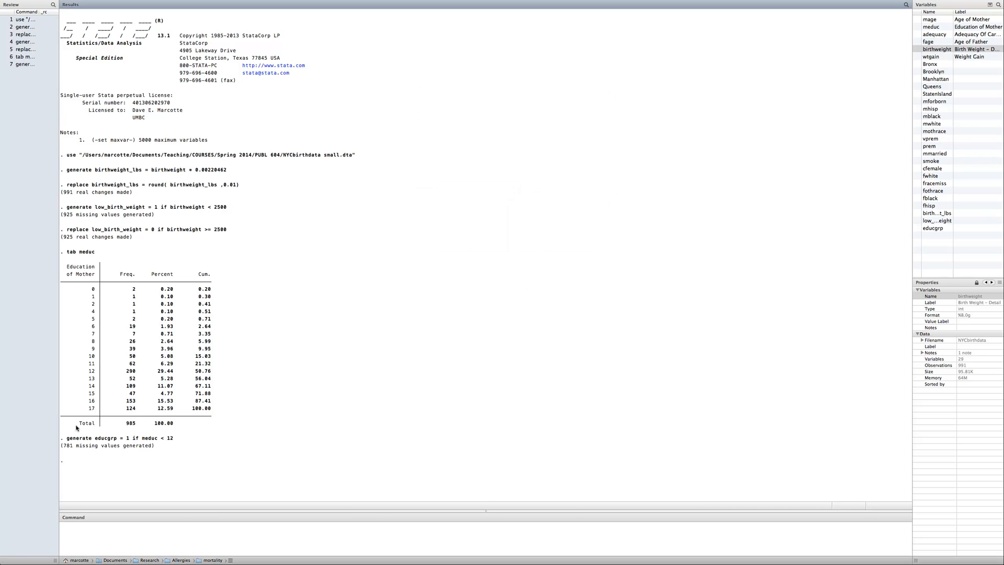
{"action": "left_click_drag", "start_coordinate": [66, 437], "coordinate": [175, 440]}
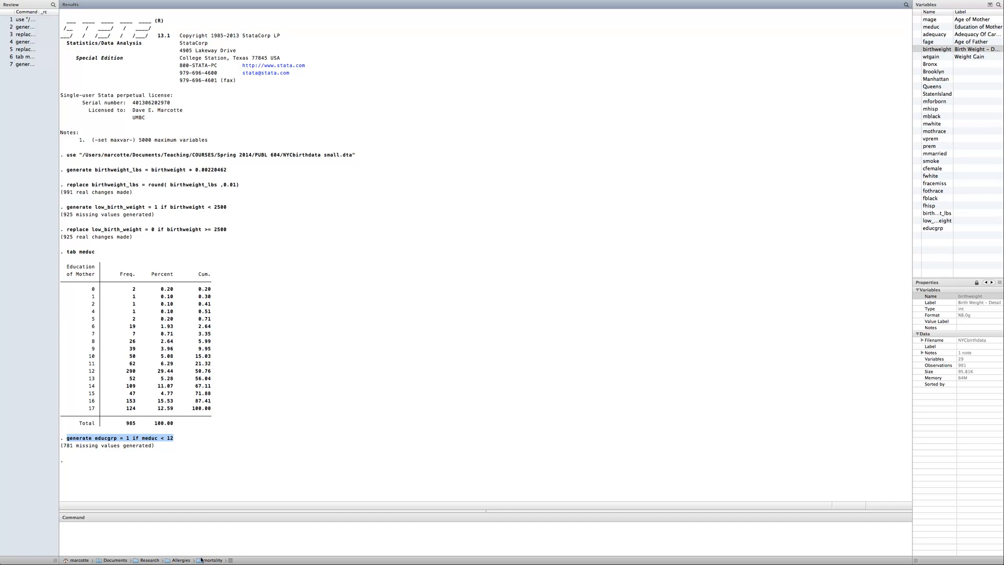
Set up a replacement of the contents of the existing variable educgrp with the value 2
{"action": "mouse_move", "coordinate": [301, 3]}
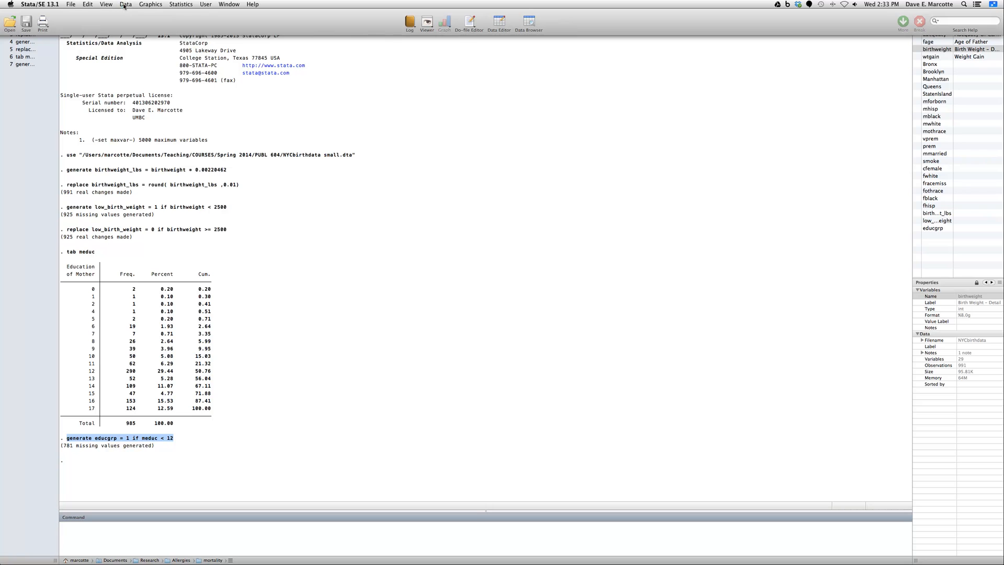
{"action": "left_click", "coordinate": [126, 5]}
{"action": "mouse_move", "coordinate": [145, 35]}
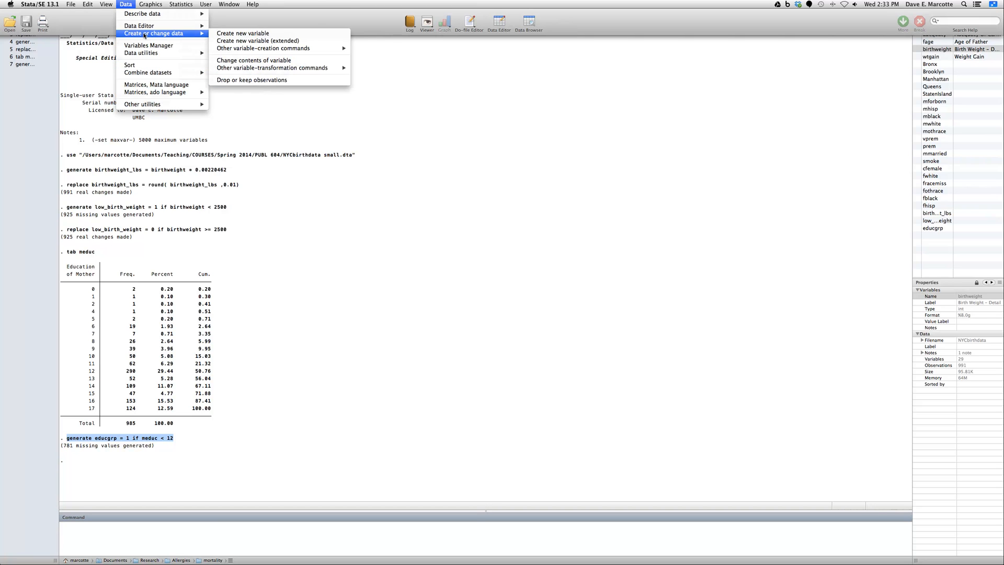
{"action": "left_click", "coordinate": [245, 61]}
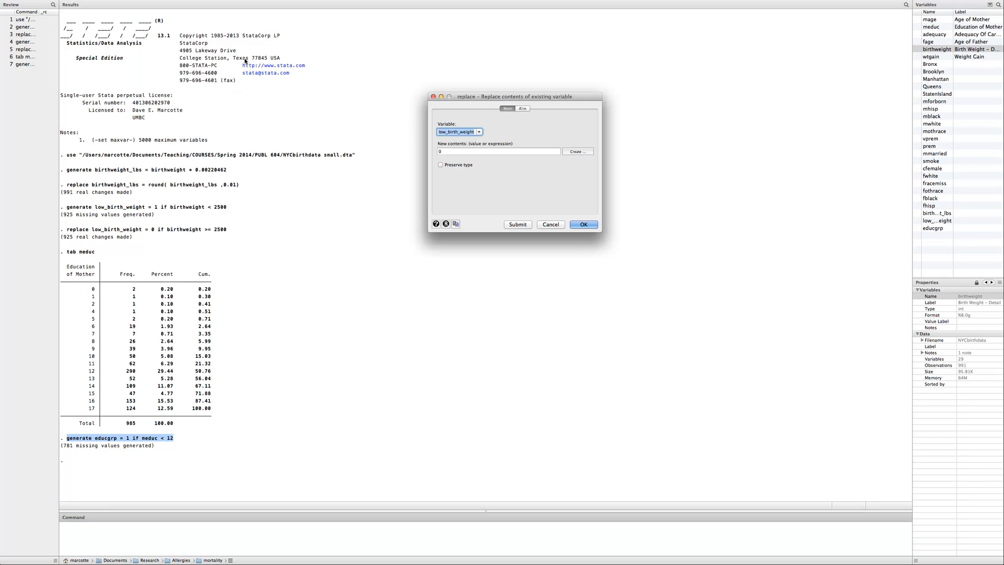
{"action": "left_click", "coordinate": [470, 133]}
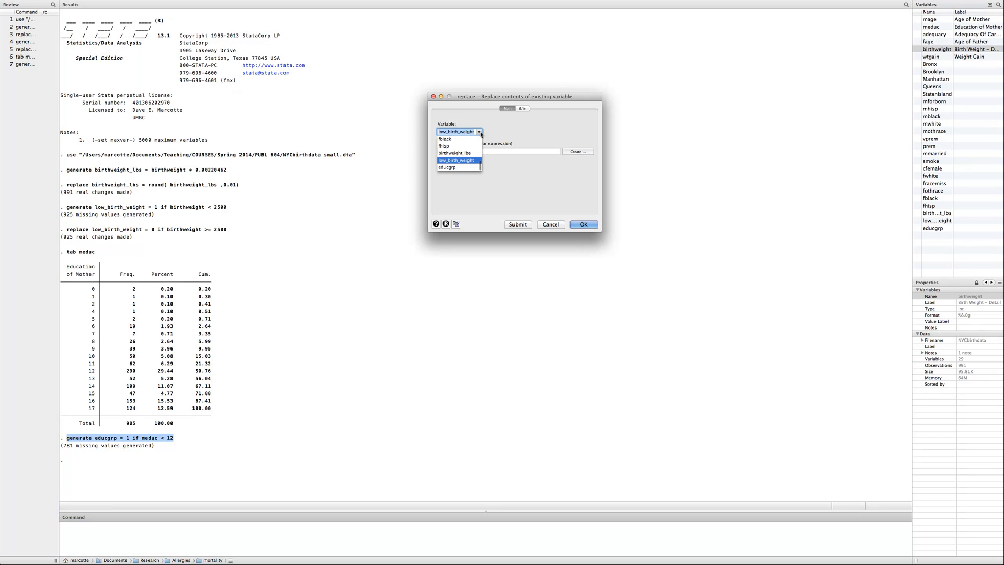
{"action": "left_click", "coordinate": [460, 168]}
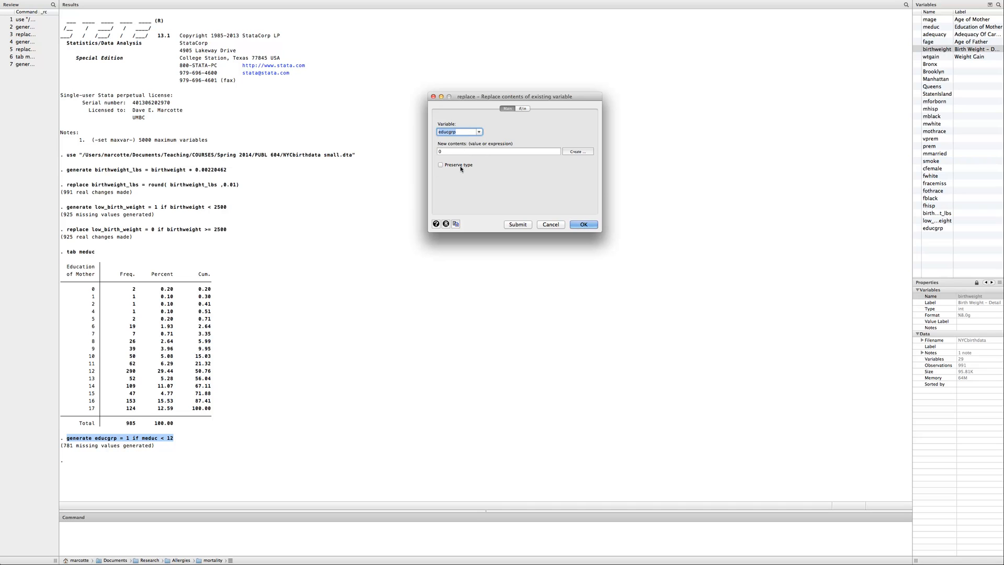
{"action": "left_click", "coordinate": [455, 152]}
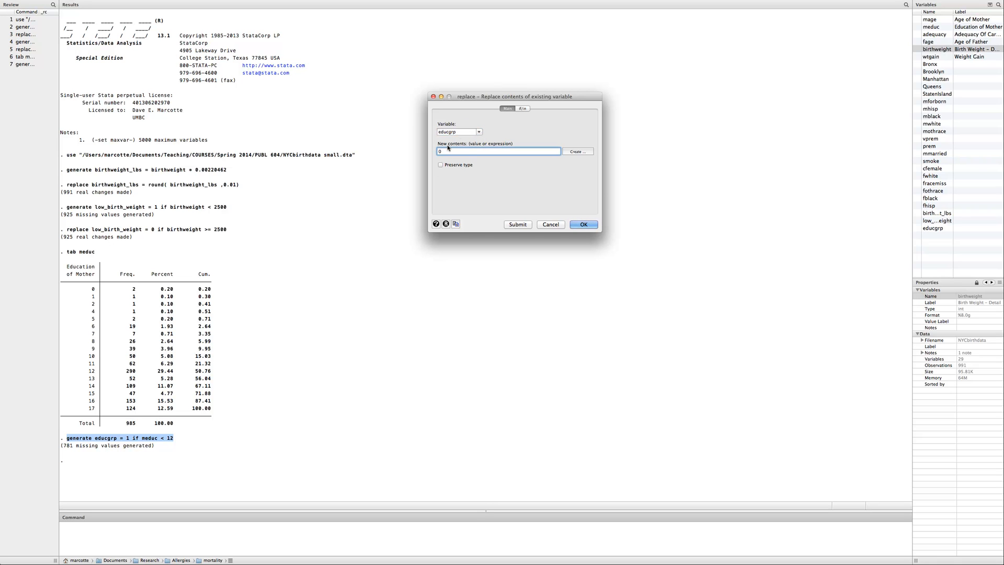
{"action": "key", "text": "BackSpace"}
Restrict the educgrp replacement to observations with meduc == 12 and run it
{"action": "left_click", "coordinate": [525, 110]}
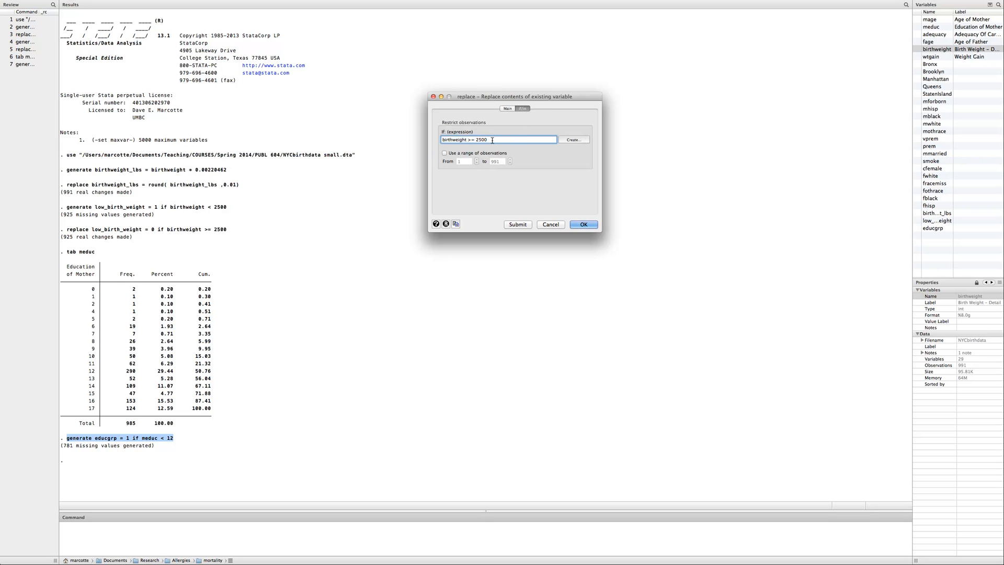
{"action": "key", "text": "BackSpace"}
{"action": "type", "text": "meduc = 12"}
{"action": "left_click_drag", "start_coordinate": [487, 140], "coordinate": [440, 139]}
{"action": "left_click", "coordinate": [492, 141]}
{"action": "left_click", "coordinate": [448, 140]}
{"action": "left_click", "coordinate": [576, 226]}
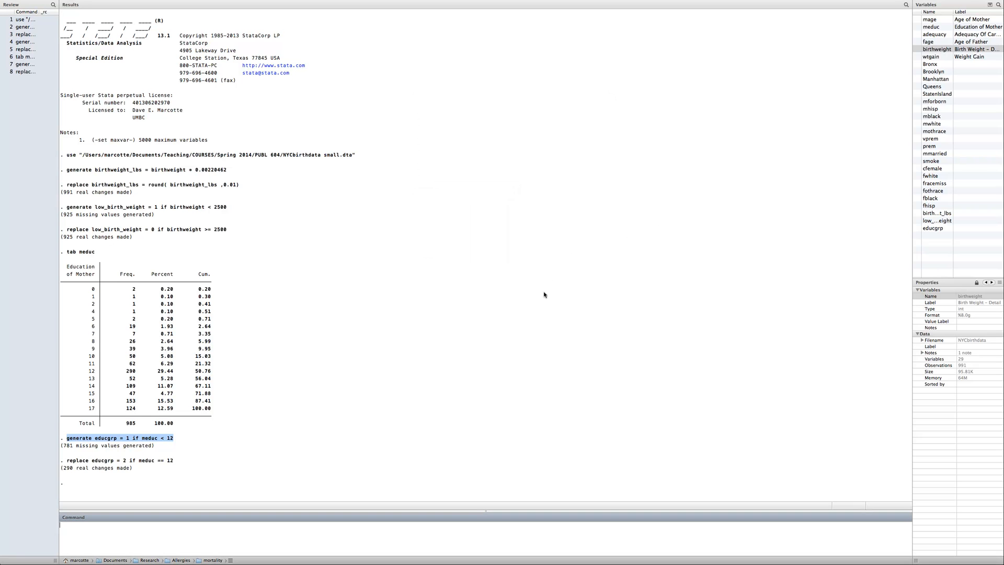
Examine the issued replace command for educgrp, including its value and the double equals sign in the meduc condition
{"action": "left_click", "coordinate": [116, 462]}
{"action": "double_click", "coordinate": [126, 461]}
{"action": "left_click", "coordinate": [141, 463]}
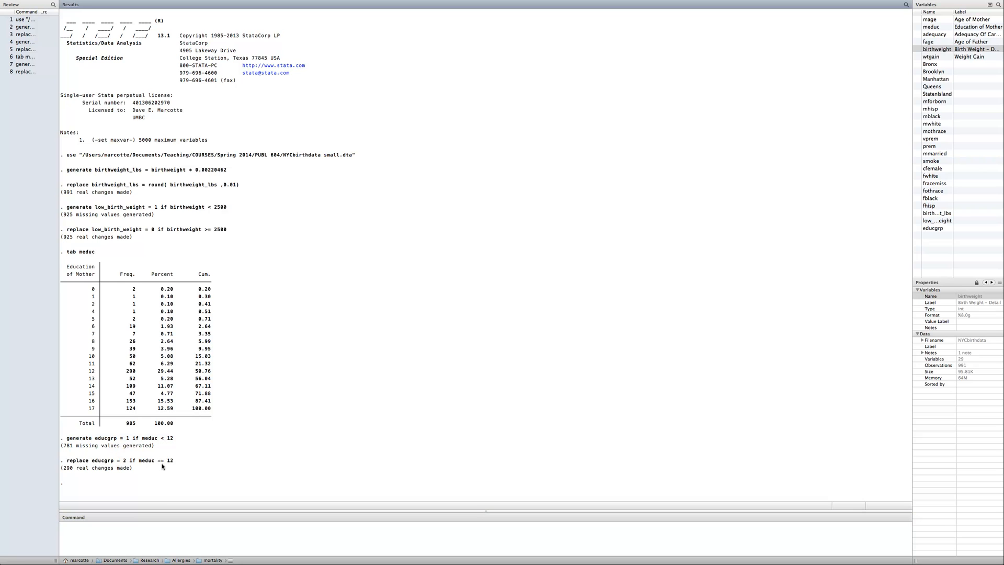
{"action": "double_click", "coordinate": [116, 462]}
{"action": "left_click", "coordinate": [105, 464]}
{"action": "left_click_drag", "start_coordinate": [167, 462], "coordinate": [154, 463]}
{"action": "left_click", "coordinate": [152, 463]}
{"action": "left_click", "coordinate": [206, 525]}
{"action": "left_click", "coordinate": [121, 467]}
{"action": "left_click_drag", "start_coordinate": [66, 461], "coordinate": [177, 460]}
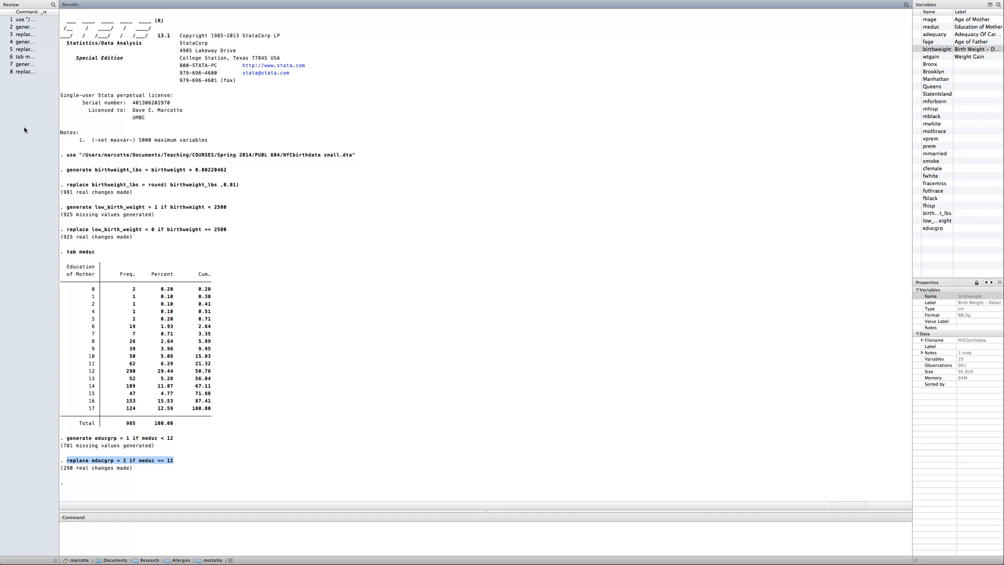
Reuse the previous replace command, edited to set educgrp = 3 if meduc > 12, run it, and check the issued command
{"action": "left_click", "coordinate": [27, 72]}
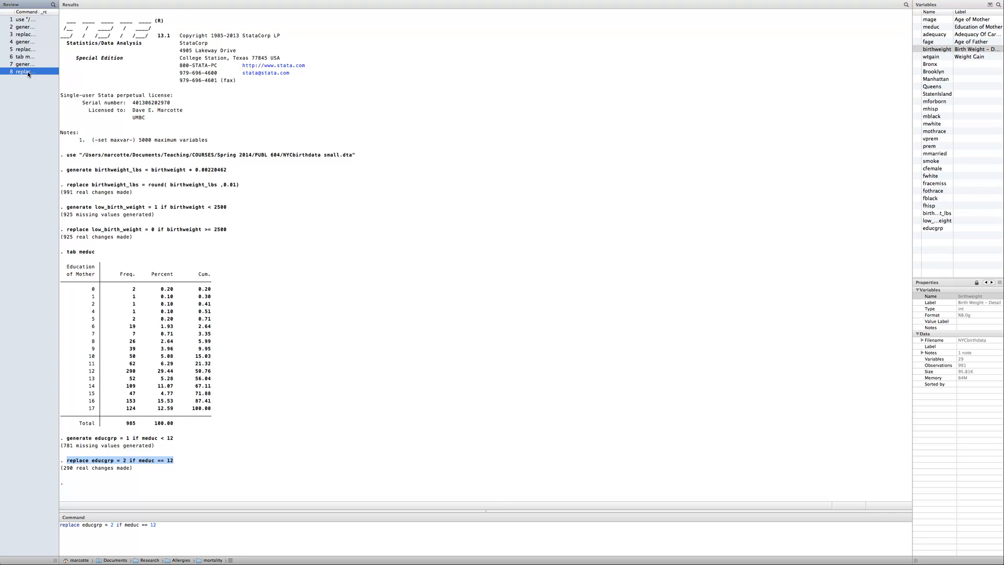
{"action": "left_click", "coordinate": [145, 530]}
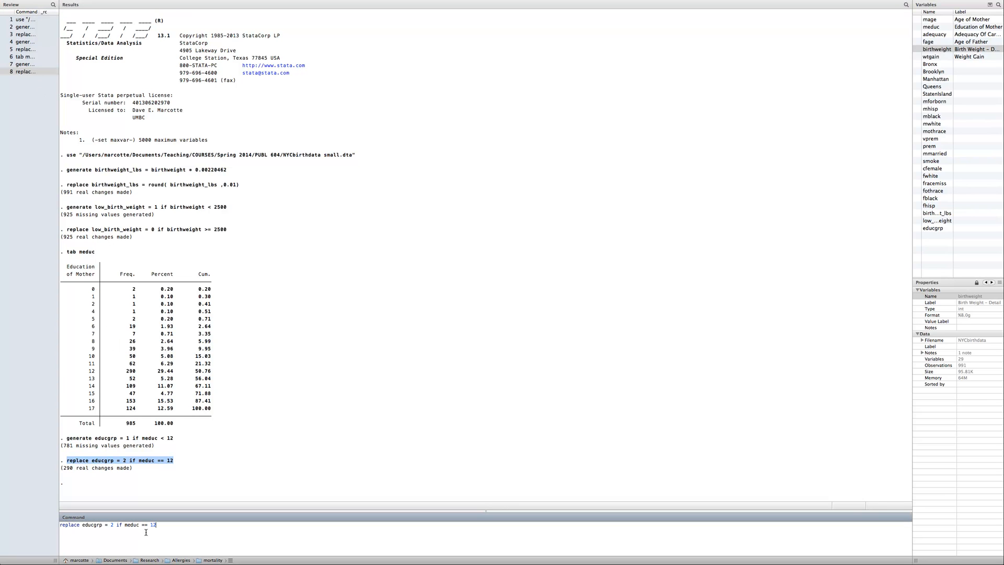
{"action": "left_click", "coordinate": [115, 524]}
{"action": "key", "text": "BackSpace"}
{"action": "type", "text": "3"}
{"action": "key", "text": "BackSpace"}
{"action": "key", "text": "BackSpace"}
{"action": "type", "text": ">"}
{"action": "key", "text": "Return"}
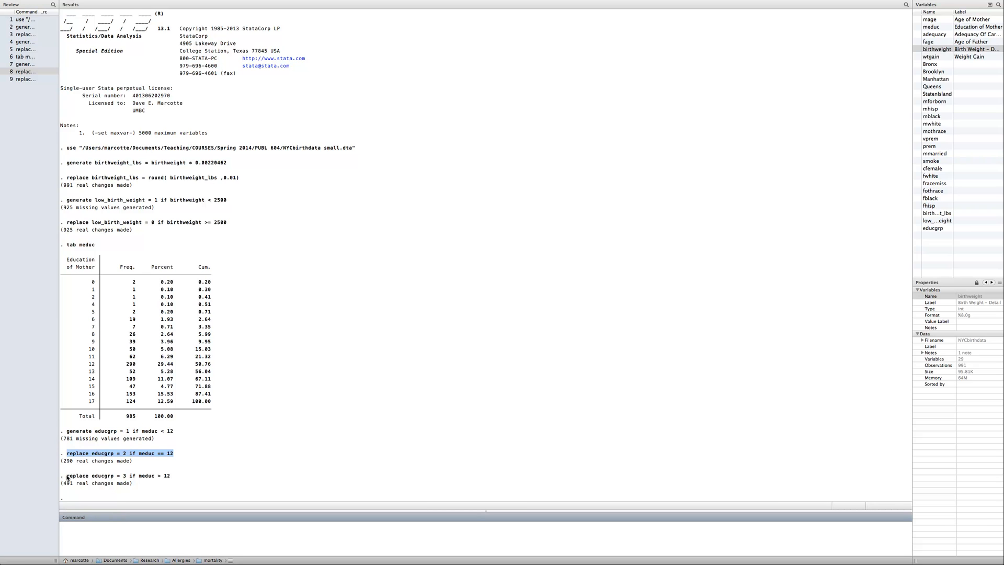
{"action": "left_click_drag", "start_coordinate": [67, 476], "coordinate": [185, 477]}
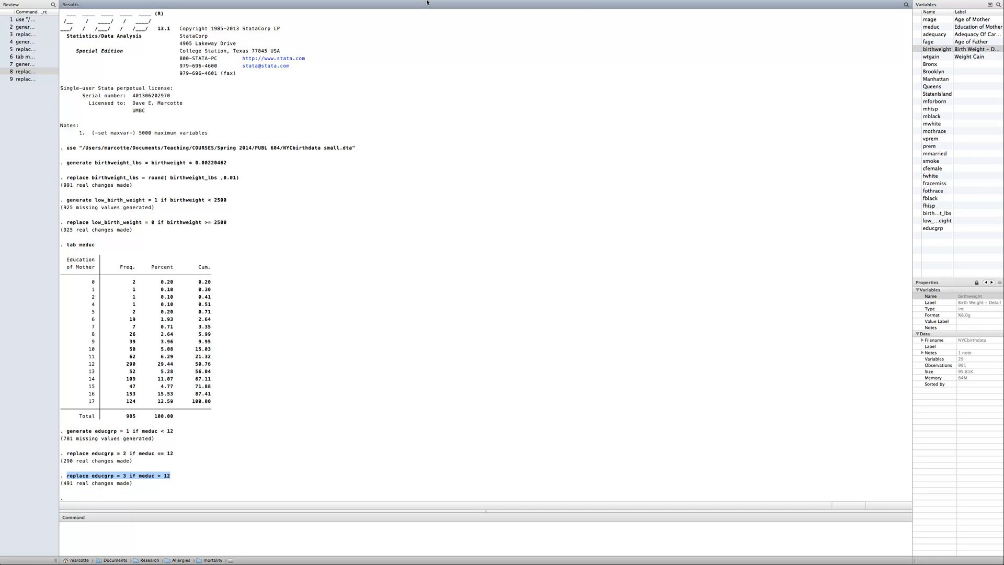
Browse the dataset and examine the meduc values of the first three observations
{"action": "mouse_move", "coordinate": [594, 2]}
{"action": "left_click", "coordinate": [545, 21]}
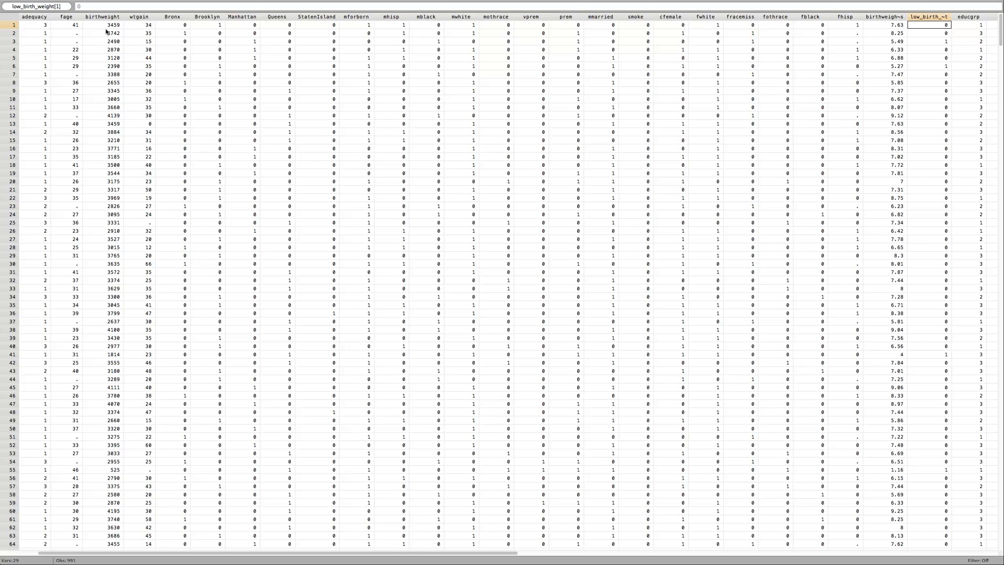
{"action": "scroll", "coordinate": [105, 31], "scroll_direction": "left", "scroll_amount": 3}
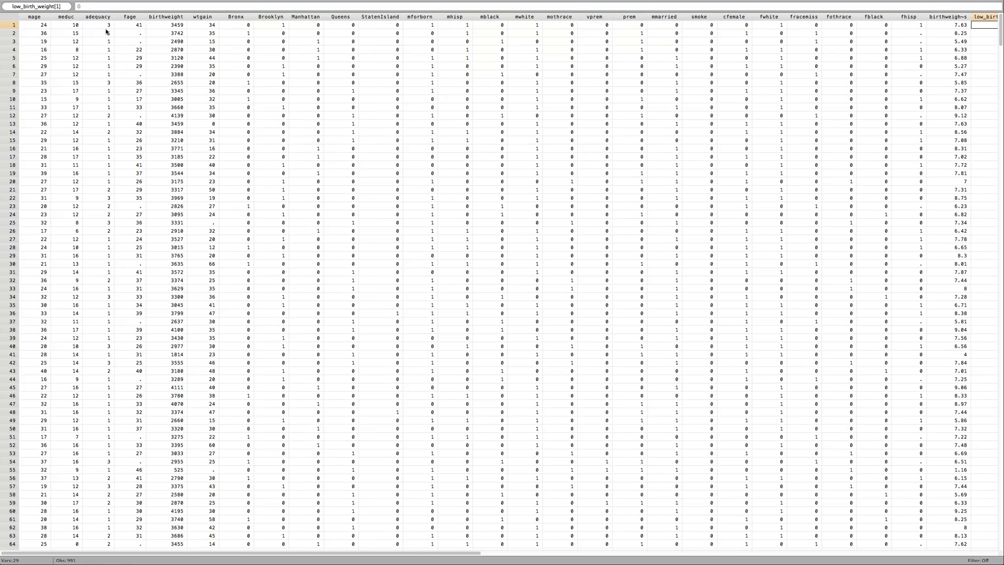
{"action": "left_click", "coordinate": [71, 33]}
{"action": "left_click", "coordinate": [74, 42]}
{"action": "left_click", "coordinate": [76, 27]}
{"action": "left_click", "coordinate": [76, 35]}
{"action": "left_click", "coordinate": [76, 42]}
{"action": "left_click", "coordinate": [78, 26]}
{"action": "left_click", "coordinate": [75, 34]}
{"action": "left_click", "coordinate": [74, 43]}
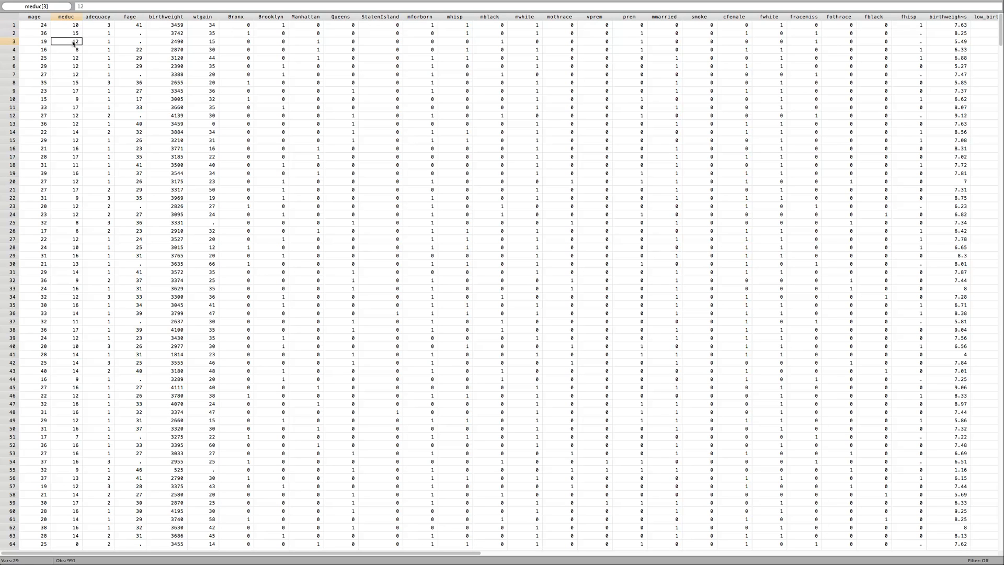
Compare the educgrp values of the first three observations with their meduc values, and return to the first columns
{"action": "scroll", "coordinate": [98, 40], "scroll_direction": "right", "scroll_amount": 1}
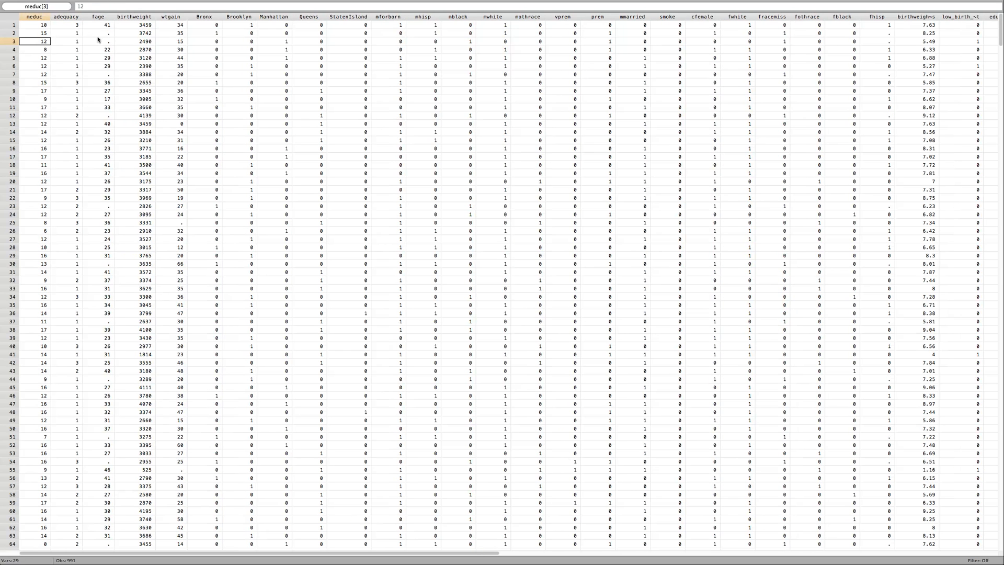
{"action": "key", "text": "Right"}
{"action": "key", "text": "Right"}
{"action": "key", "text": "Right"}
{"action": "key", "text": "Right"}
{"action": "key", "text": "Right"}
{"action": "key", "text": "Right"}
{"action": "key", "text": "Right"}
{"action": "key", "text": "Right"}
{"action": "key", "text": "Right"}
{"action": "key", "text": "Right"}
{"action": "key", "text": "Right"}
{"action": "key", "text": "Right"}
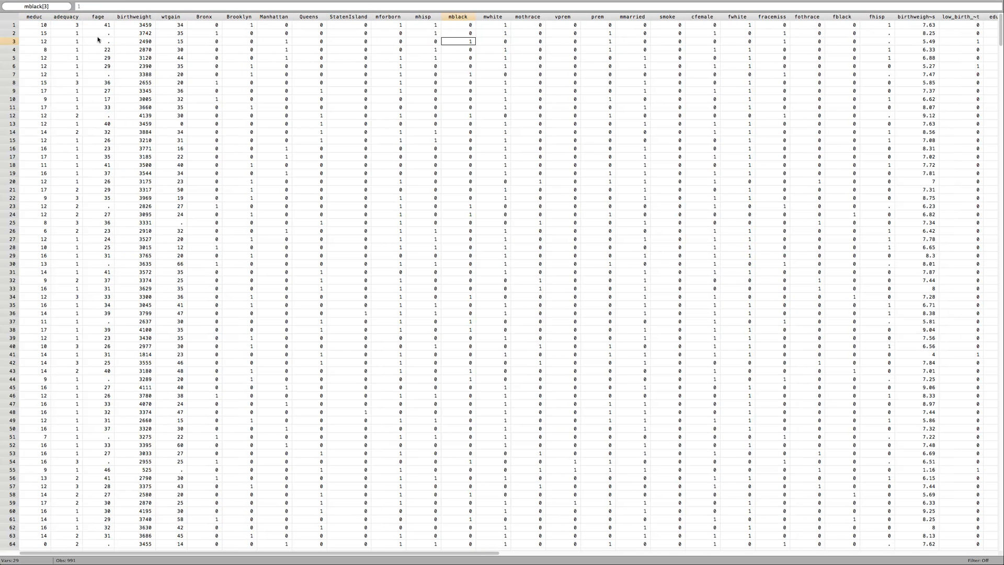
{"action": "key", "text": "Right"}
{"action": "key", "text": "Right"}
{"action": "key", "text": "Right"}
{"action": "key", "text": "Right"}
{"action": "key", "text": "Right"}
{"action": "key", "text": "Right"}
{"action": "key", "text": "Right"}
{"action": "key", "text": "Right"}
{"action": "key", "text": "Right"}
{"action": "key", "text": "Right"}
{"action": "key", "text": "Right"}
{"action": "key", "text": "Right"}
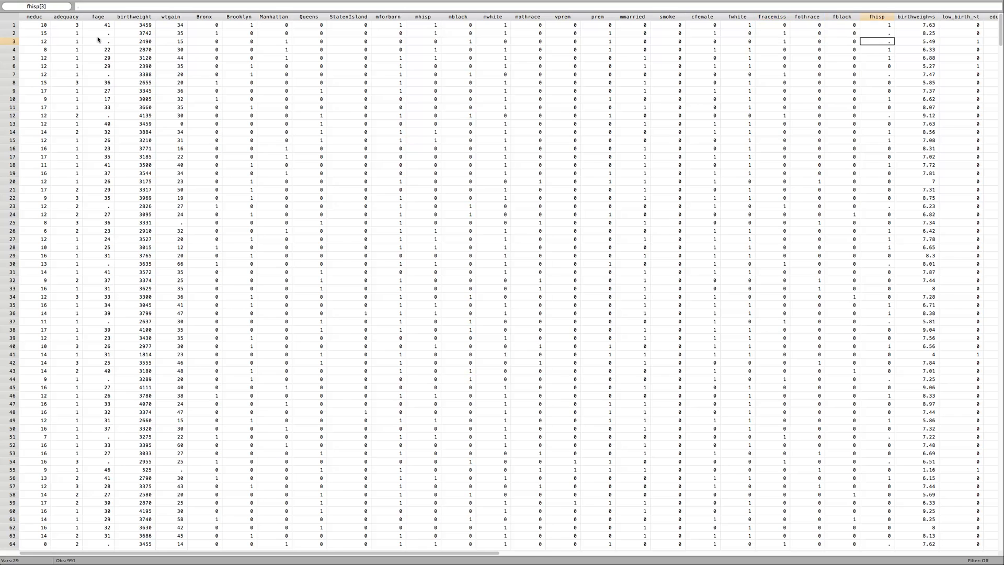
{"action": "key", "text": "Right"}
{"action": "key", "text": "Right"}
{"action": "key", "text": "Right"}
{"action": "key", "text": "Right"}
{"action": "key", "text": "Up"}
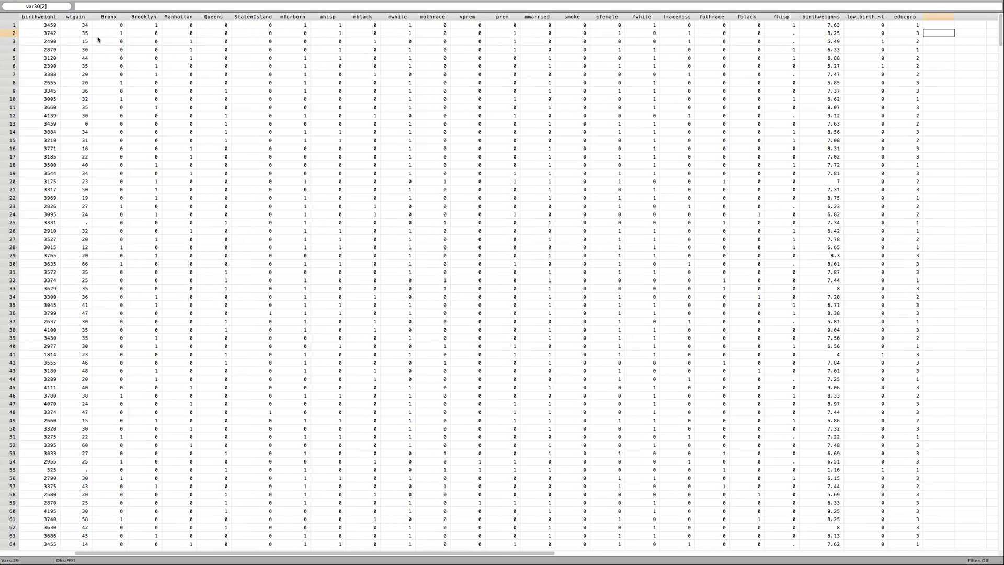
{"action": "key", "text": "Up"}
{"action": "key", "text": "Left"}
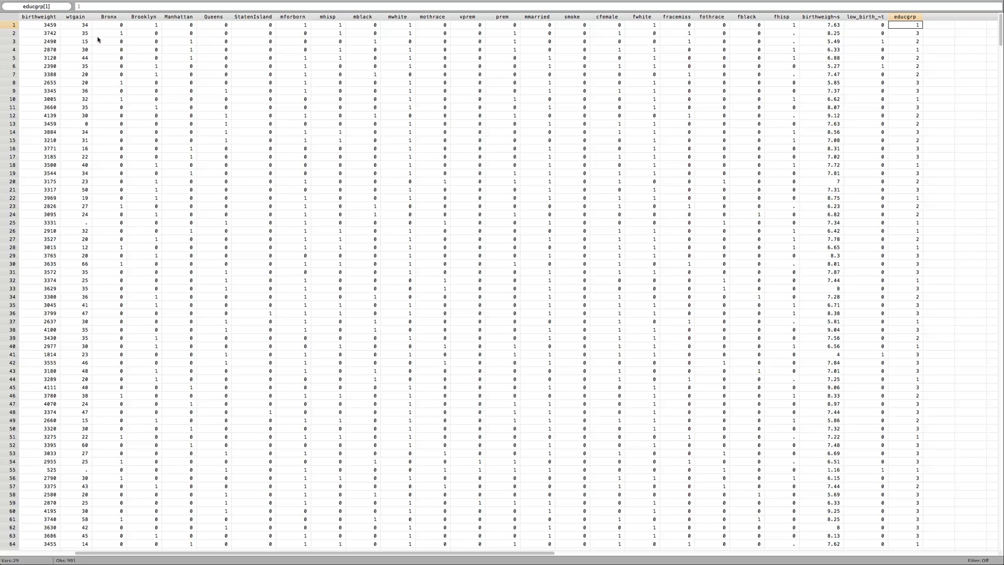
{"action": "key", "text": "Down"}
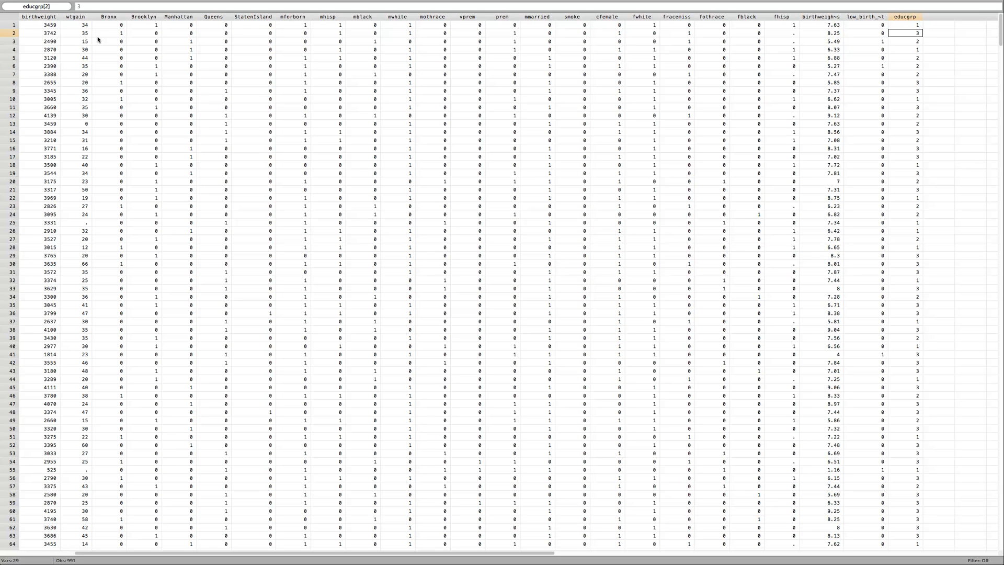
{"action": "key", "text": "Down"}
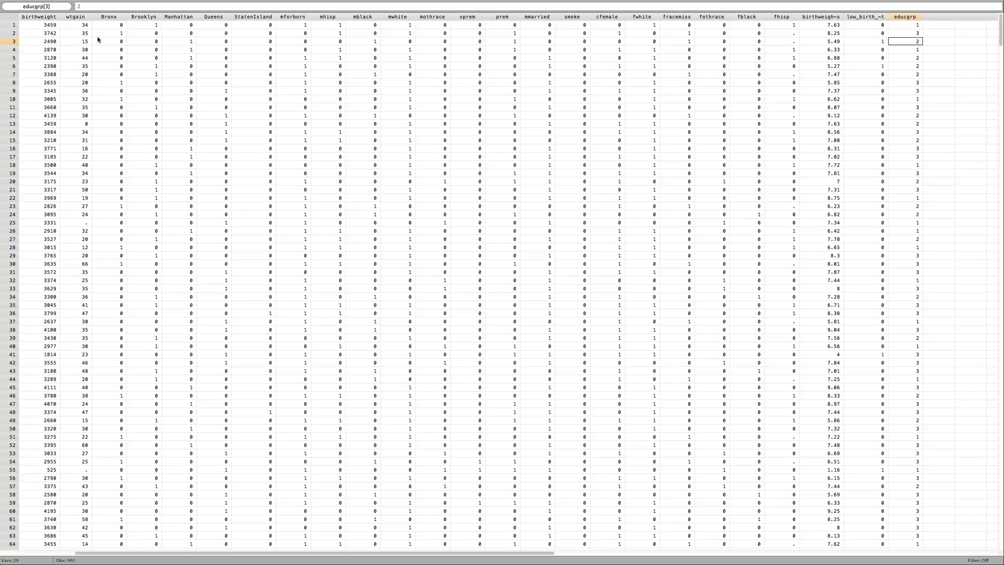
{"action": "key", "text": "Left"}
{"action": "key", "text": "Left"}
{"action": "key", "text": "Left"}
{"action": "key", "text": "Left"}
{"action": "key", "text": "Left"}
{"action": "key", "text": "Left"}
{"action": "key", "text": "Left"}
{"action": "key", "text": "Left"}
{"action": "key", "text": "Left"}
{"action": "key", "text": "Left"}
{"action": "key", "text": "Left"}
{"action": "key", "text": "Left"}
{"action": "key", "text": "Left"}
{"action": "key", "text": "Left"}
{"action": "key", "text": "Left"}
{"action": "key", "text": "Left"}
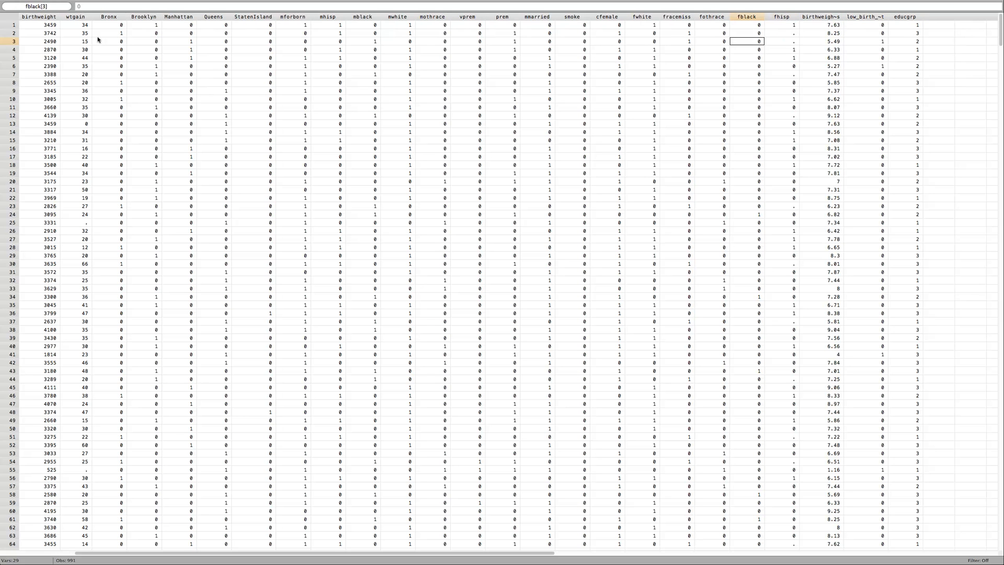
{"action": "key", "text": "Left"}
{"action": "key", "text": "Left"}
{"action": "key", "text": "Left"}
{"action": "key", "text": "Left"}
{"action": "key", "text": "Left"}
{"action": "key", "text": "Left"}
{"action": "key", "text": "Left"}
{"action": "key", "text": "Left"}
{"action": "key", "text": "Left"}
{"action": "key", "text": "Left"}
{"action": "key", "text": "Left"}
{"action": "key", "text": "Left"}
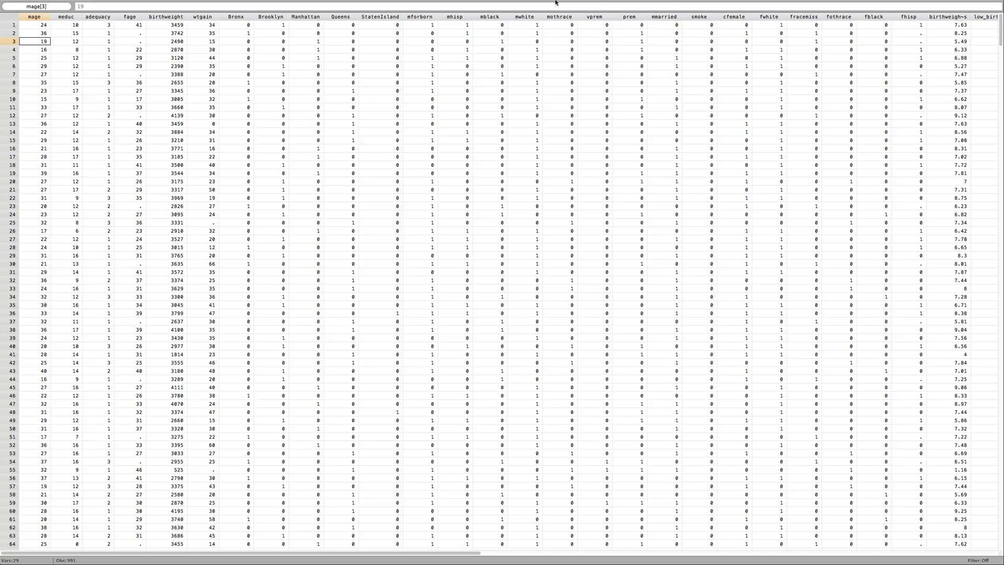
Return from the data browser to the main window with the results and command line
{"action": "mouse_move", "coordinate": [869, 11]}
{"action": "left_click", "coordinate": [220, 4]}
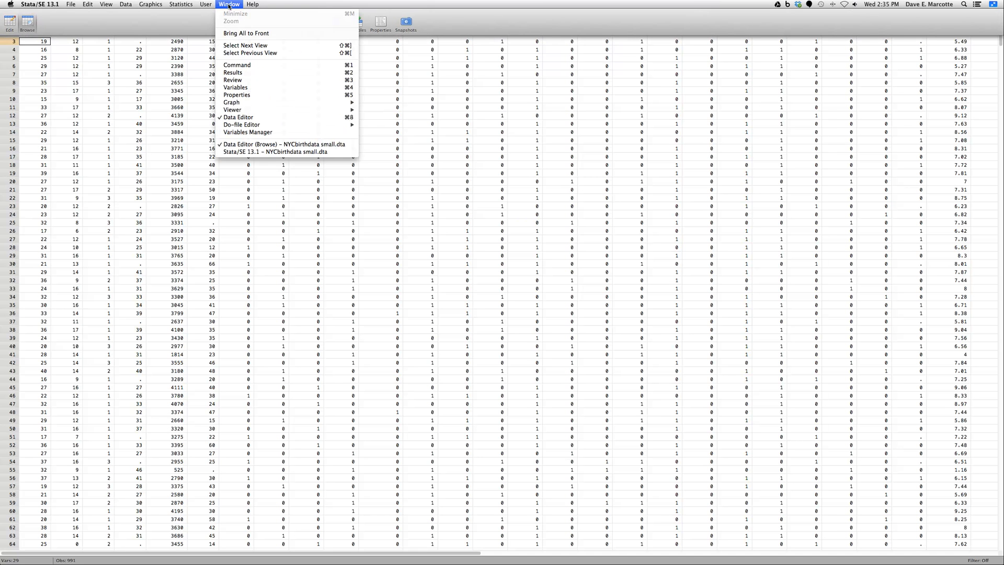
{"action": "left_click", "coordinate": [264, 153]}
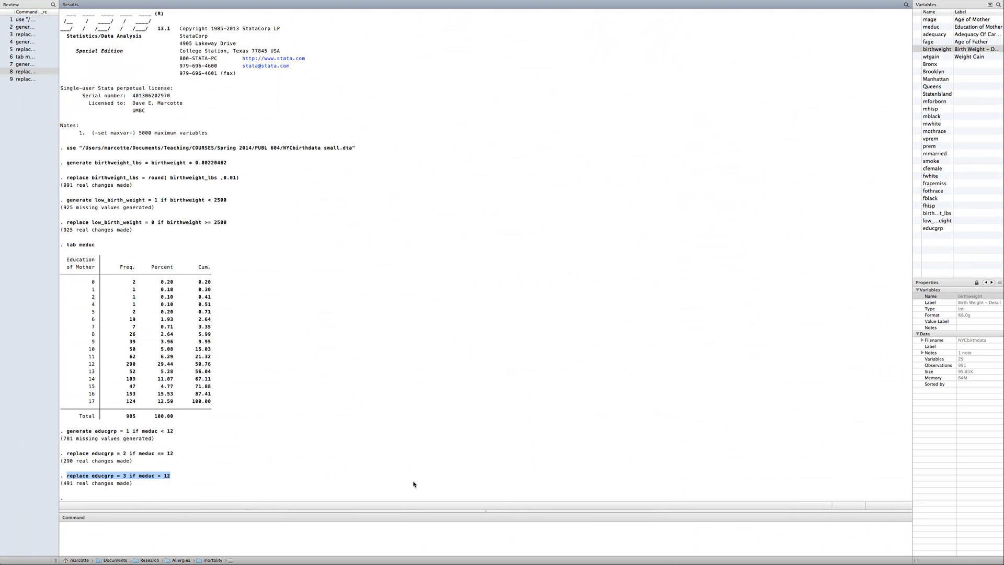
{"action": "left_click", "coordinate": [432, 547]}
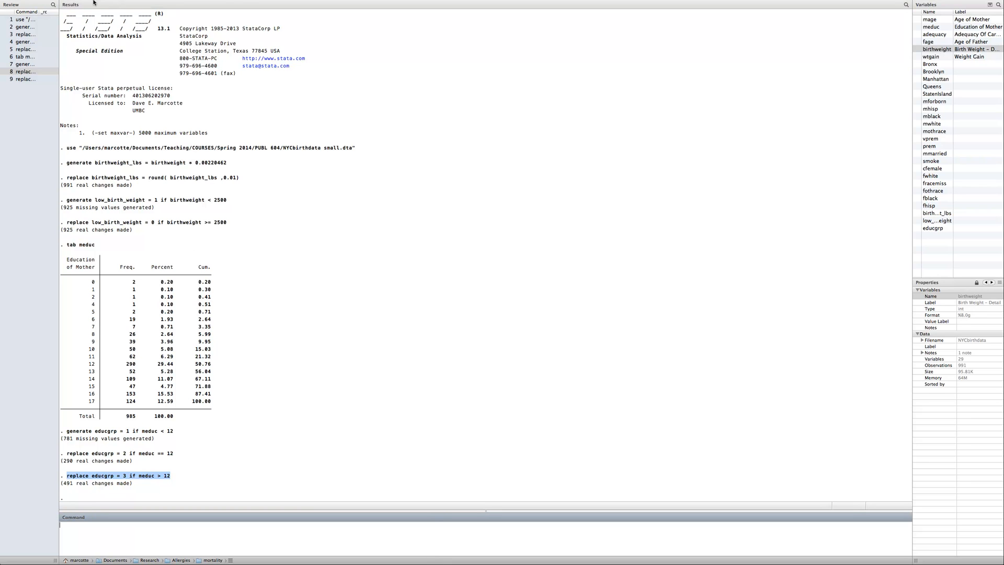
Save the dataset as a new Stata data file named NYCbirthdata small_modified in the PUBL 604 folder and check the saved file name
{"action": "mouse_move", "coordinate": [17, 3]}
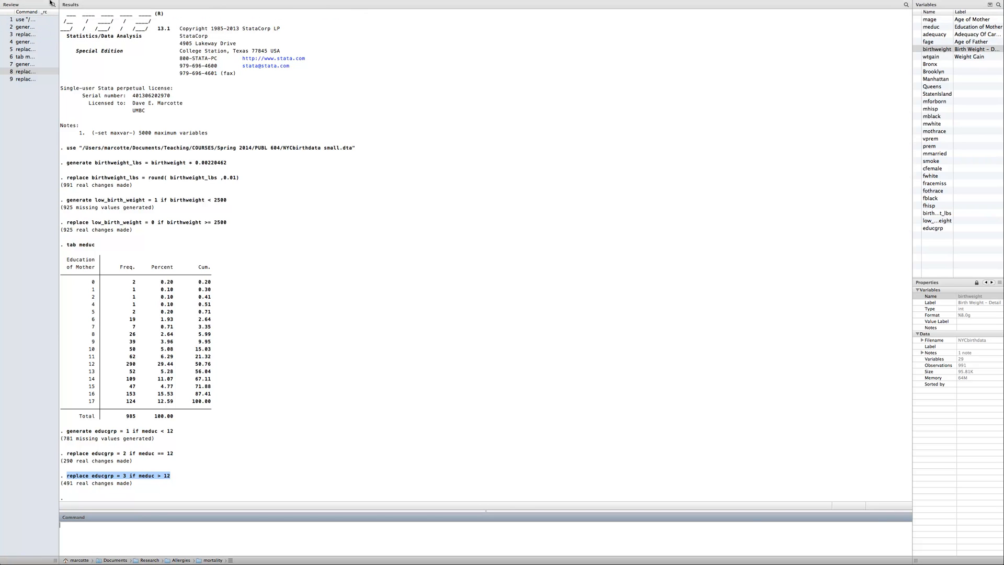
{"action": "mouse_move", "coordinate": [53, 2]}
{"action": "left_click", "coordinate": [26, 24]}
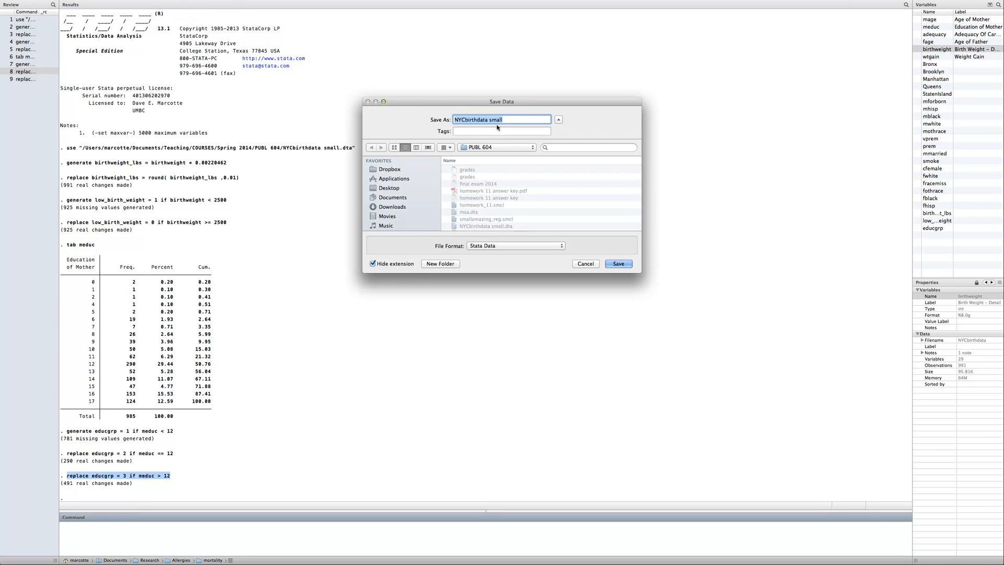
{"action": "left_click", "coordinate": [510, 119]}
{"action": "type", "text": "_modified"}
{"action": "key", "text": "Return"}
{"action": "left_click", "coordinate": [70, 479]}
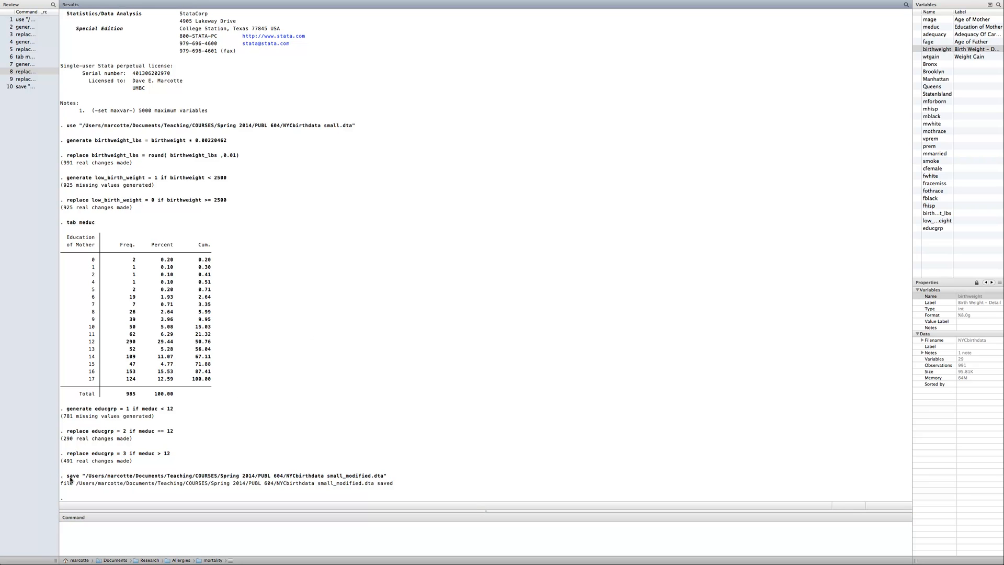
{"action": "left_click_drag", "start_coordinate": [287, 477], "coordinate": [388, 478]}
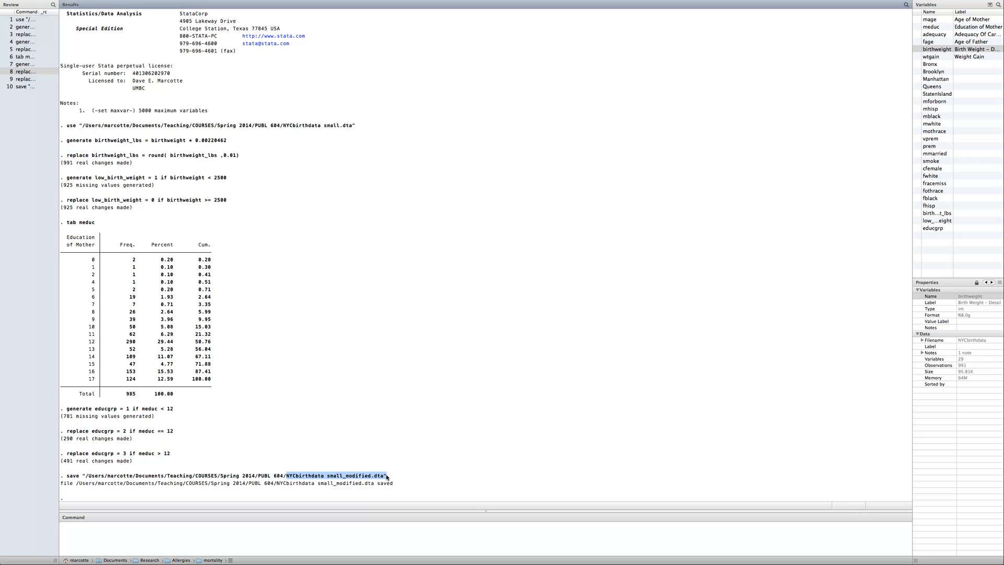